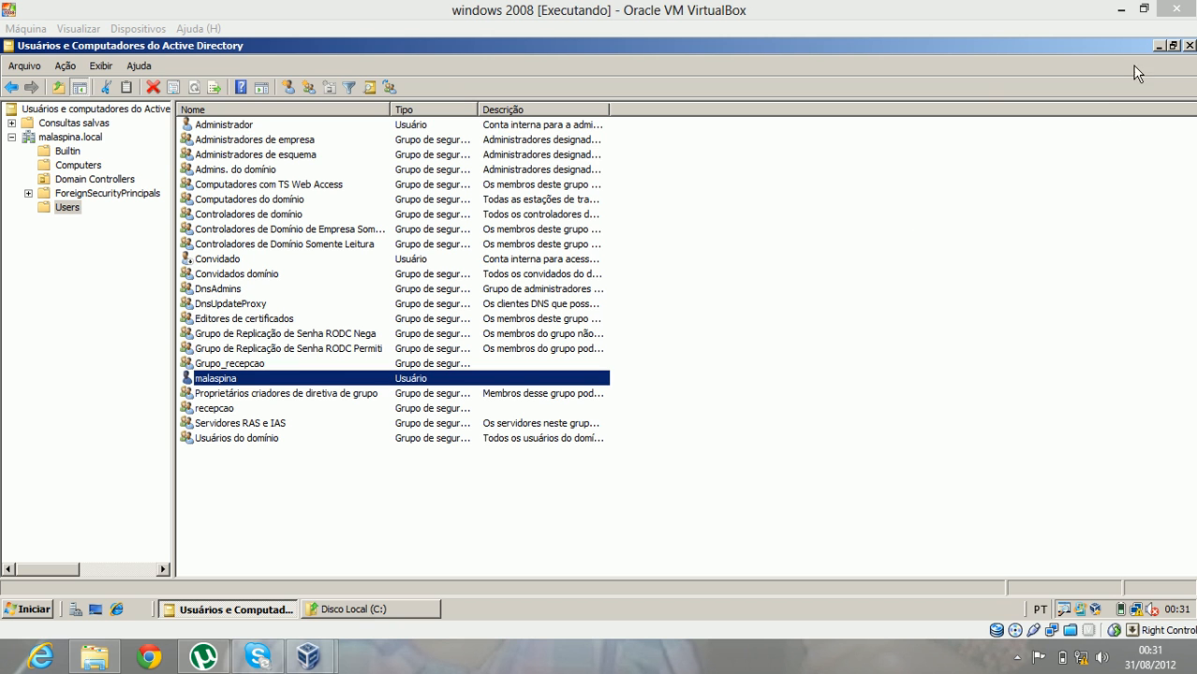
Step: Minimize the Active Directory users window and create a new folder named Dados in Disco Local (C:)
click(1158, 44)
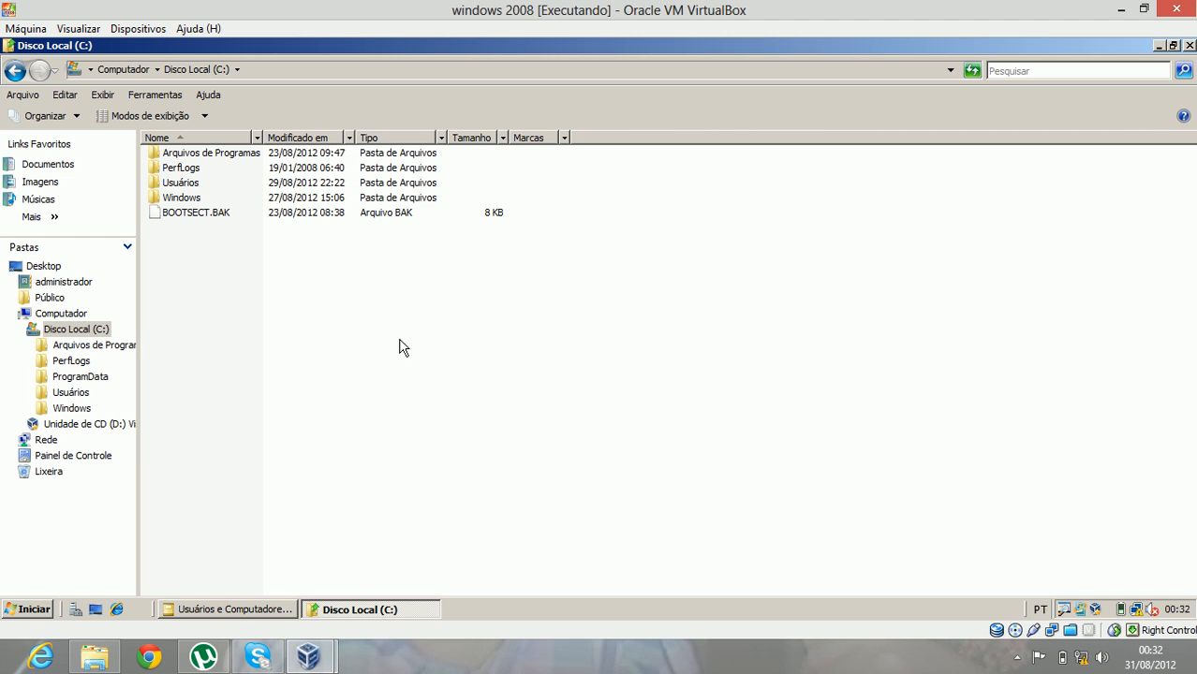
right_click(254, 288)
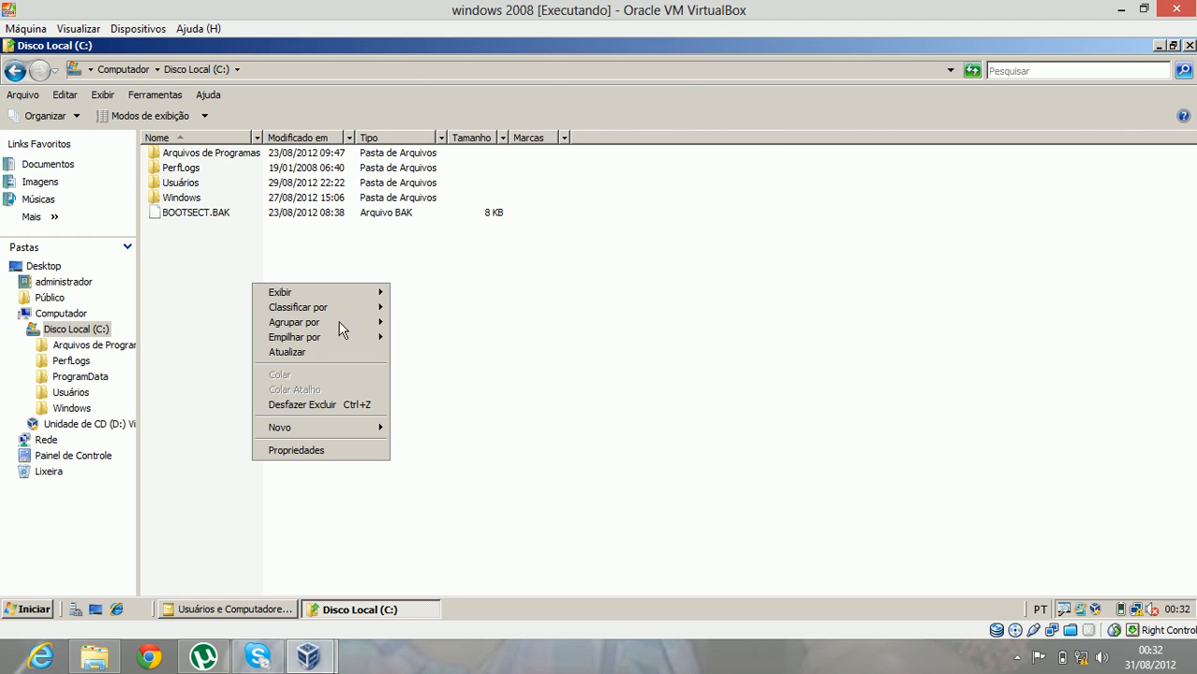
mouse_move(340, 424)
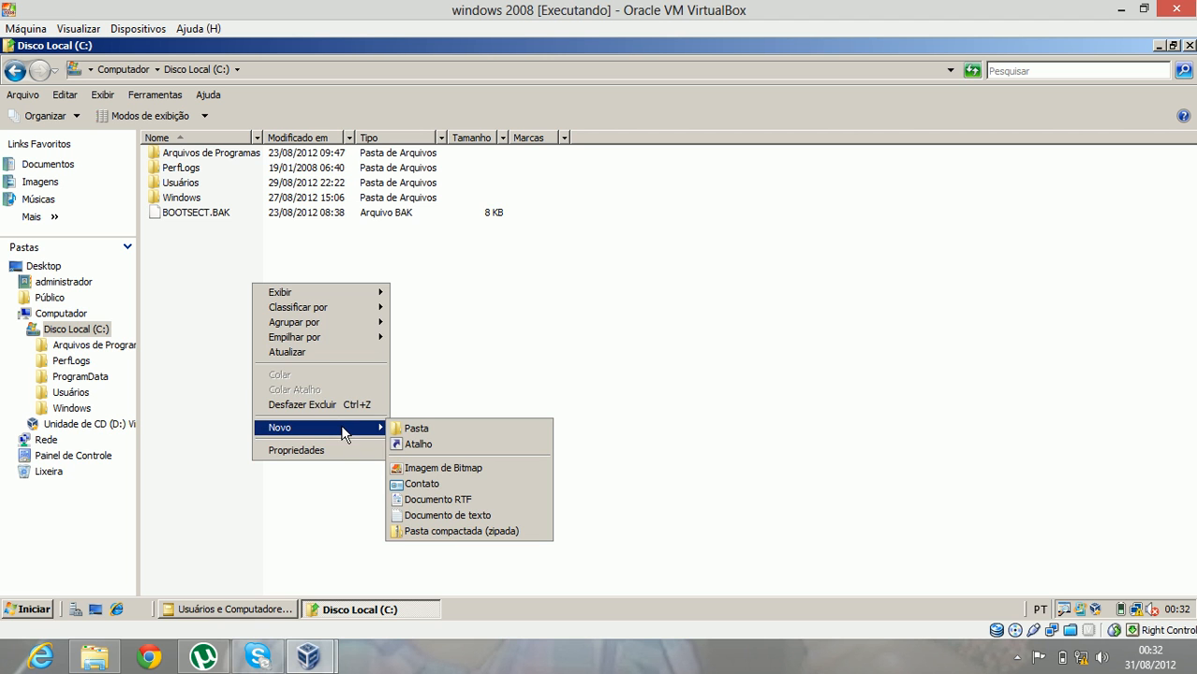
click(434, 429)
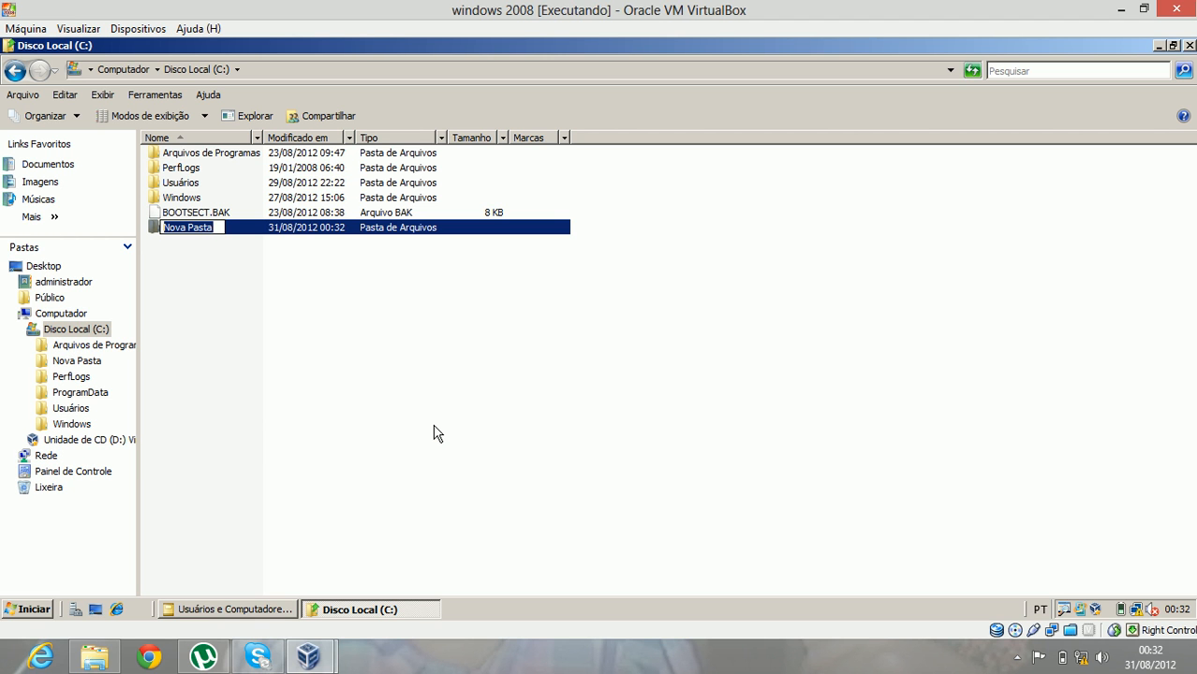
text(Dados)
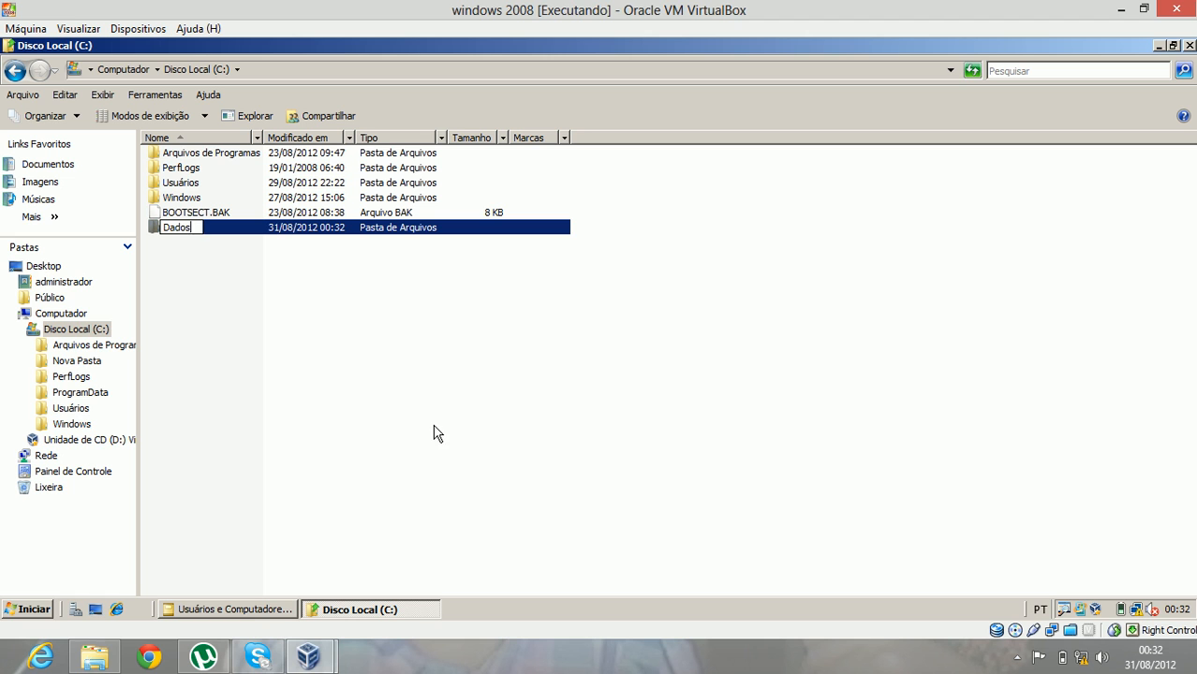
key(Return)
Step: Open the Dados folder and create a subfolder named recepcao inside it
double_click(190, 231)
right_click(432, 277)
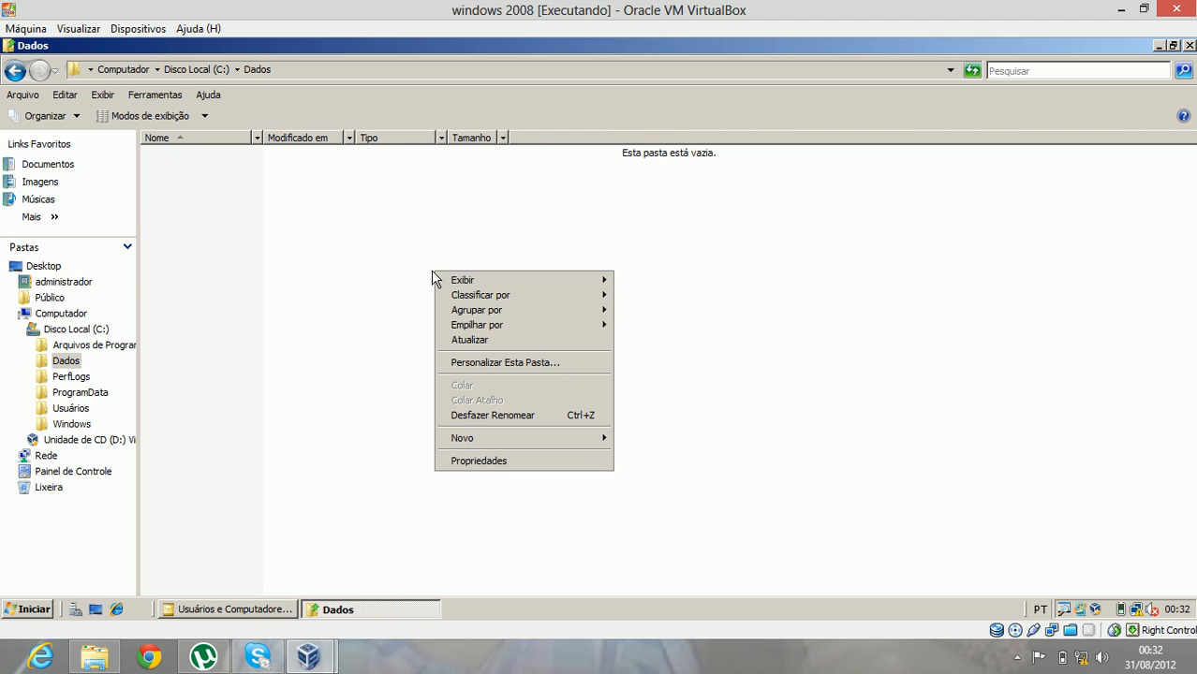
mouse_move(577, 438)
click(635, 439)
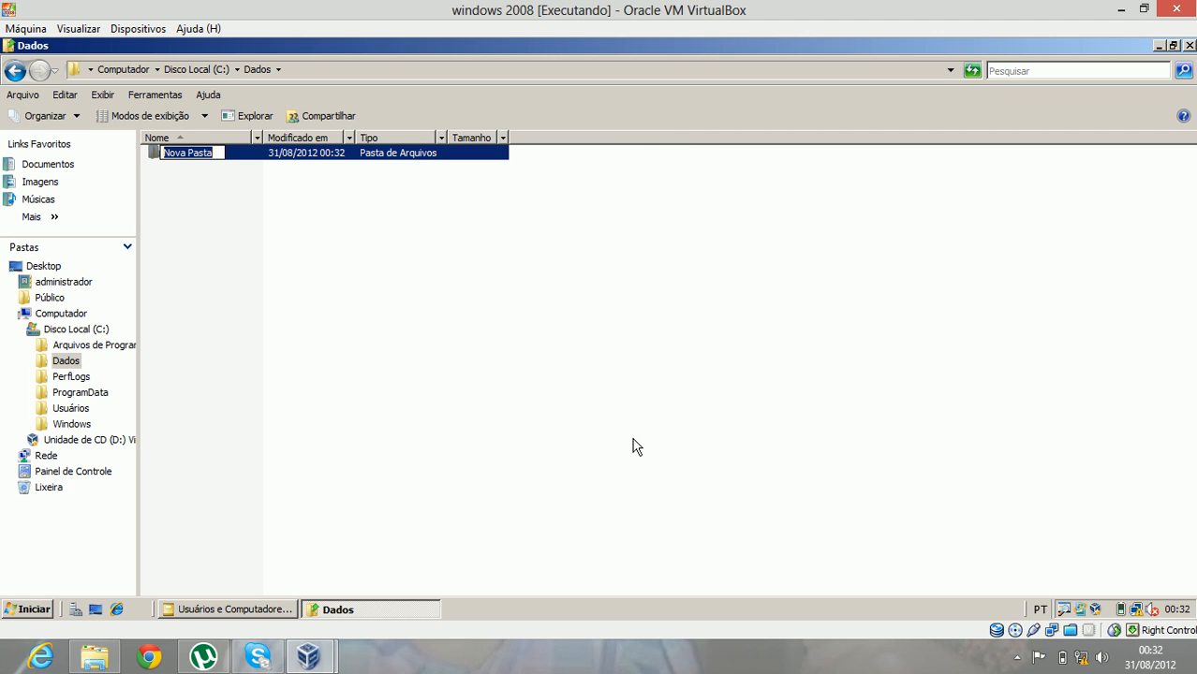
text(recepcao)
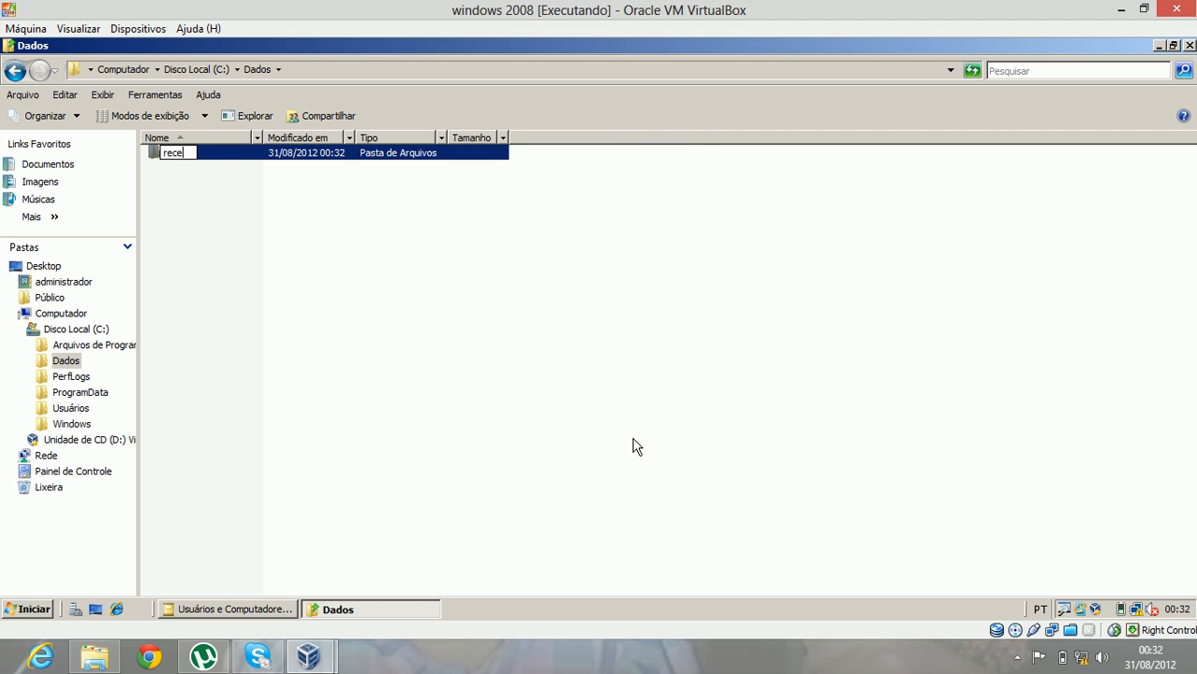
key(Return)
Step: Create another subfolder named diretoria in the Dados folder
right_click(302, 221)
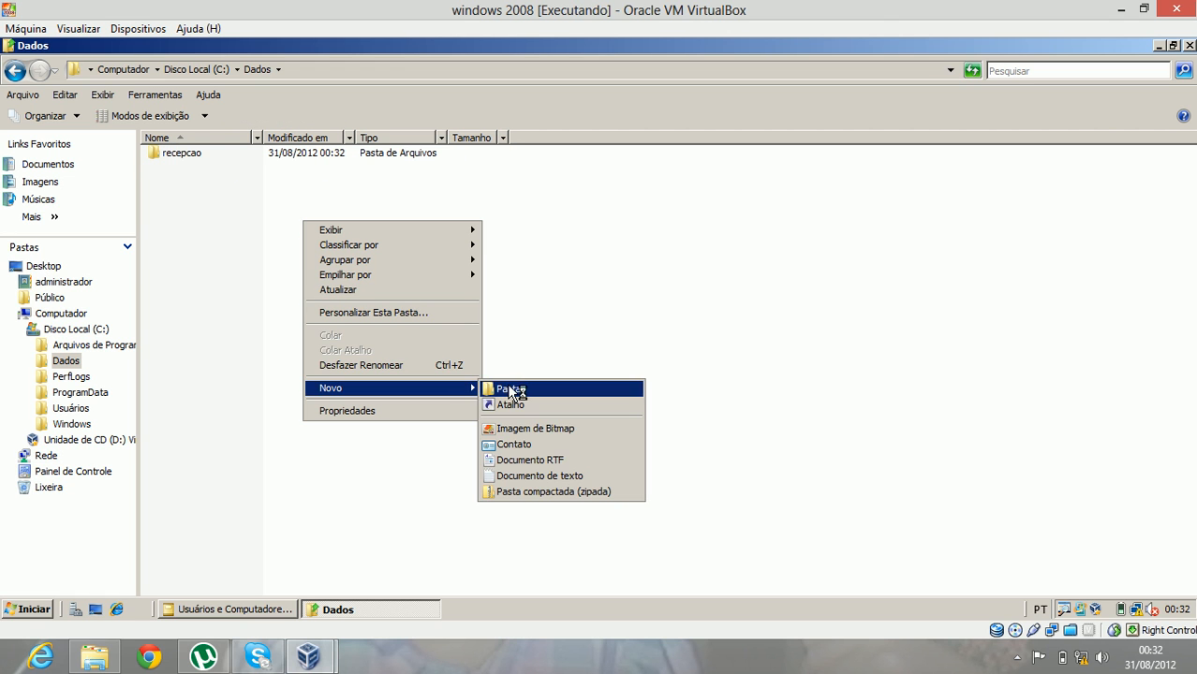
click(507, 388)
text(diretoria)
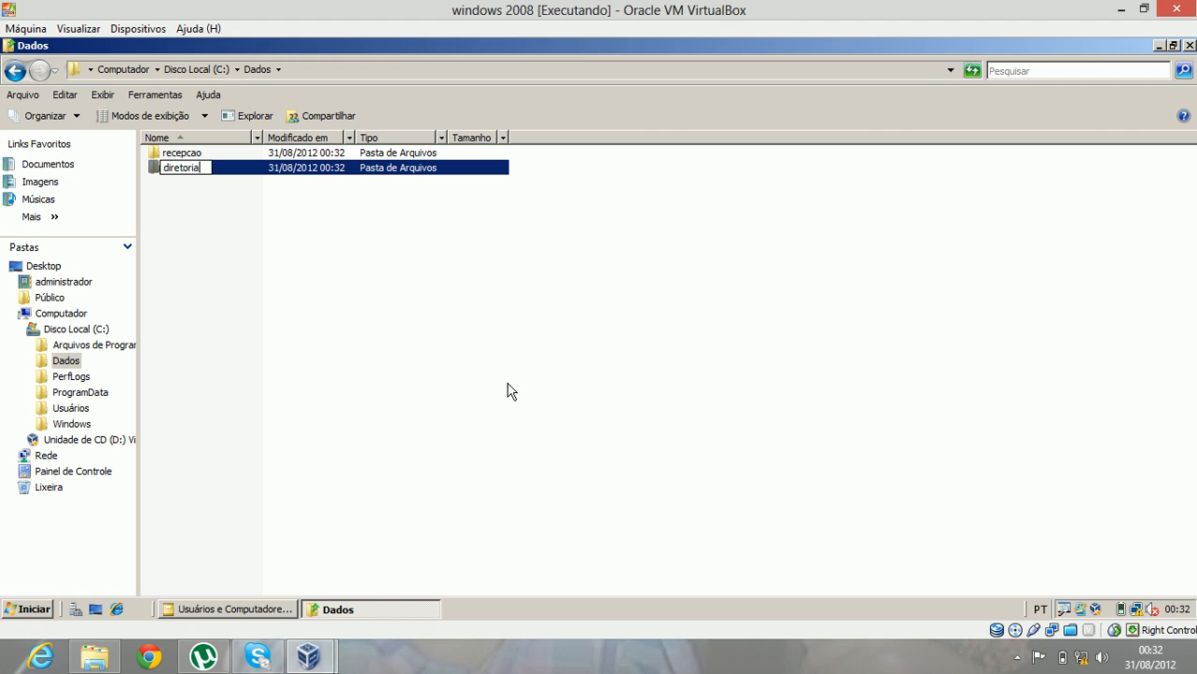
key(Return)
Step: Add a subfolder named financeiro to the Dados folder
right_click(489, 354)
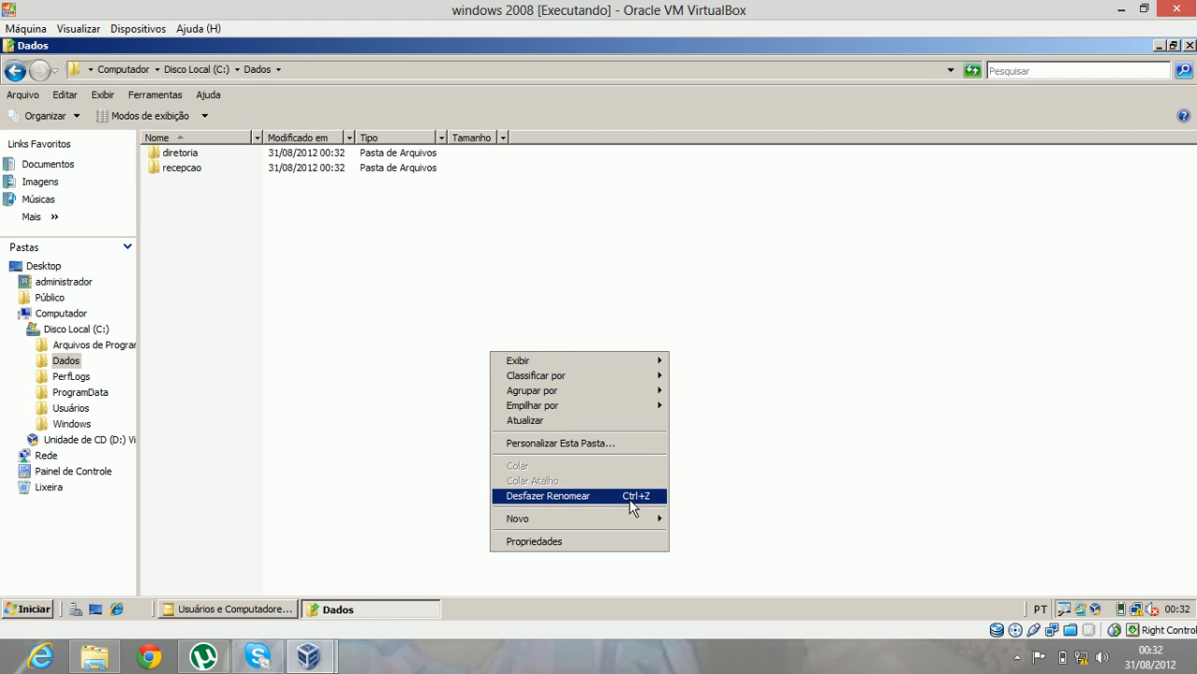
mouse_move(624, 515)
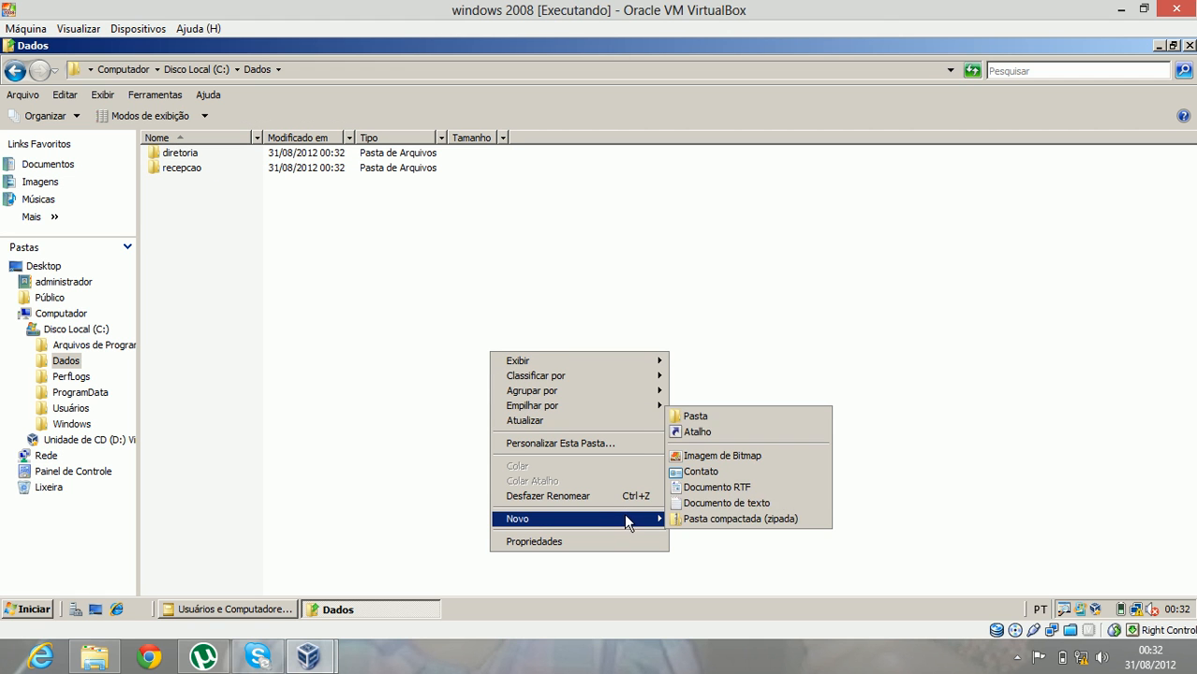
click(697, 420)
text(financeiro)
key(Return)
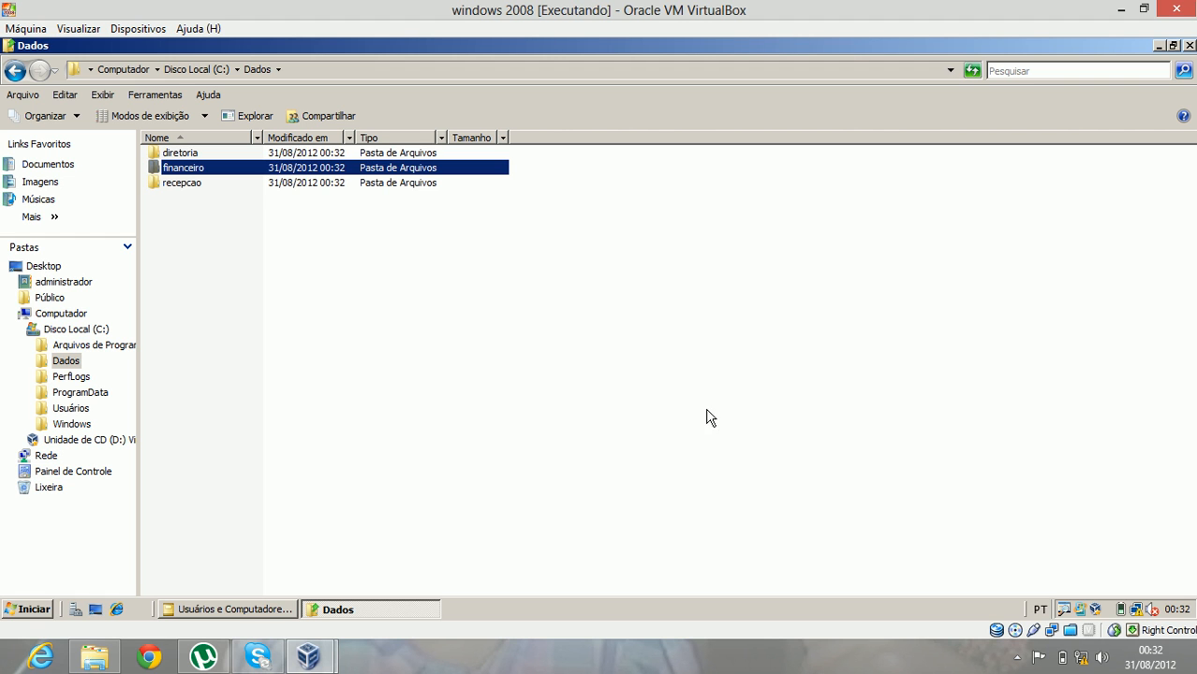
Step: Create a subfolder named ti in the Dados folder
right_click(577, 317)
mouse_move(681, 484)
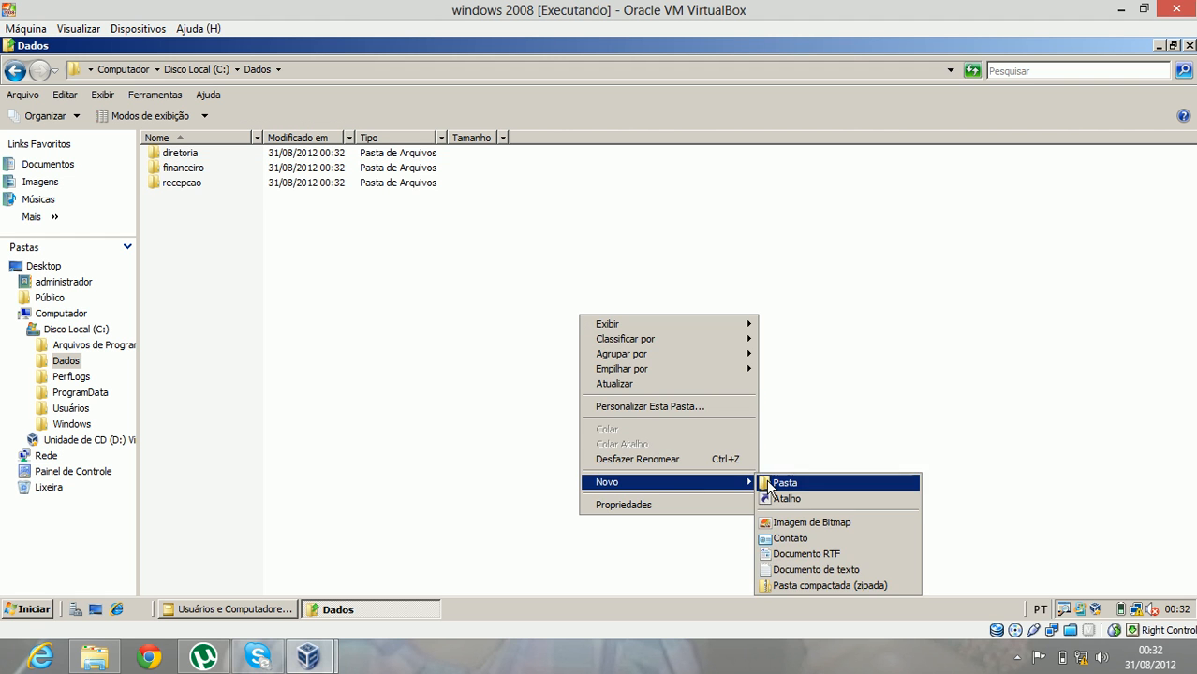
click(770, 482)
text(ti)
click(768, 481)
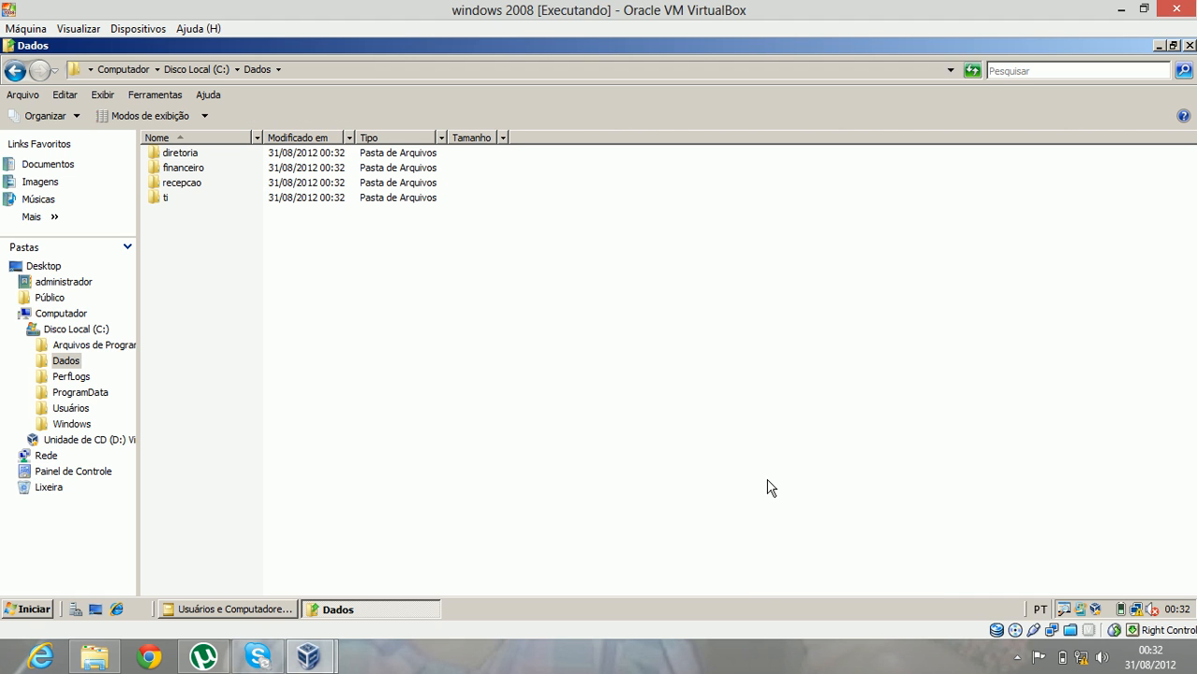
Step: Create a subfolder named transito alongside the department folders in Dados
right_click(609, 378)
mouse_move(758, 542)
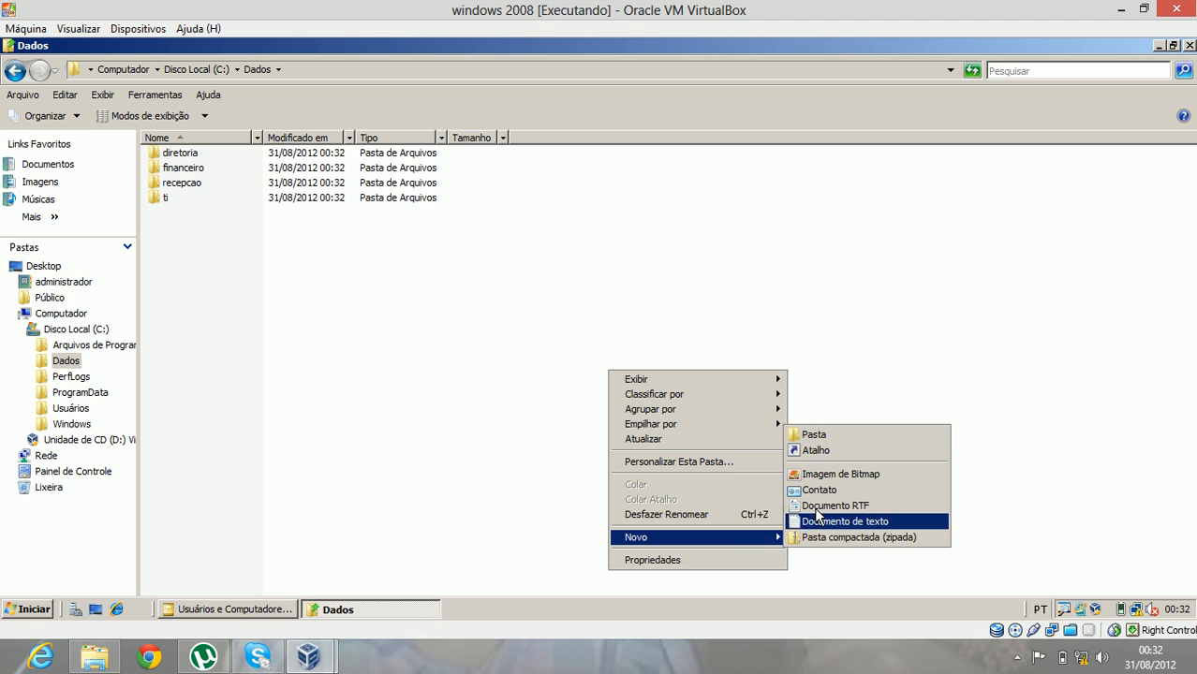
click(816, 433)
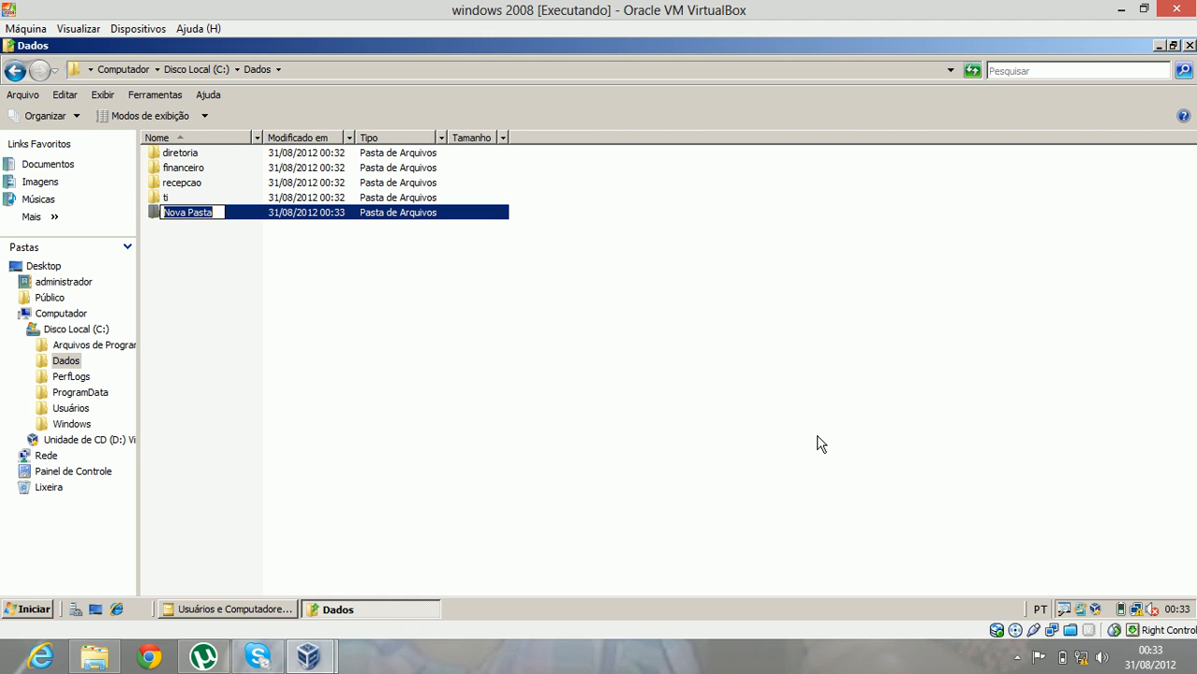
text(tran)
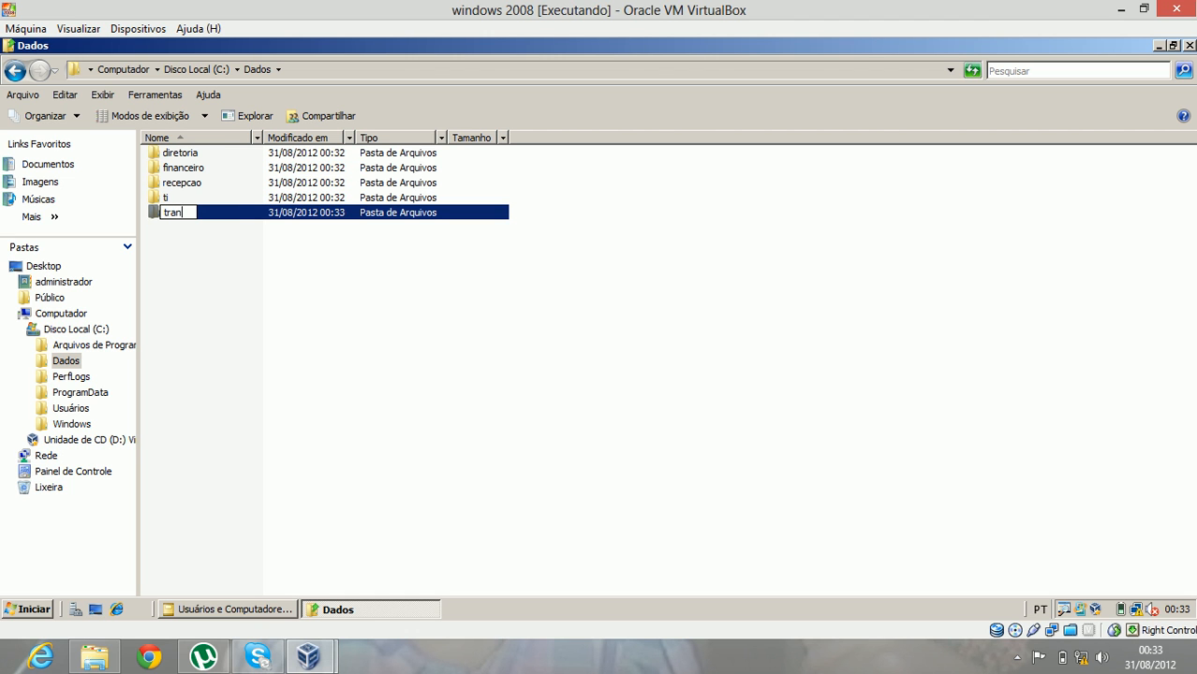
text(slto)
key(Return)
key(ctrl+1)
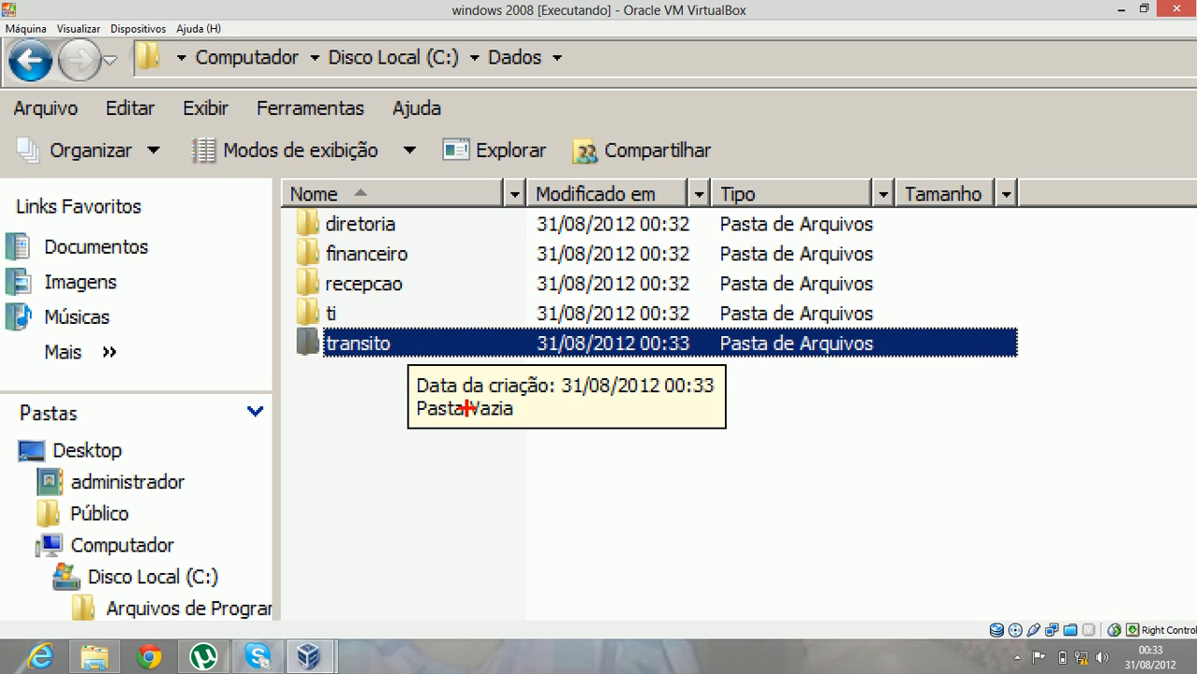
drag(394, 347, 571, 490)
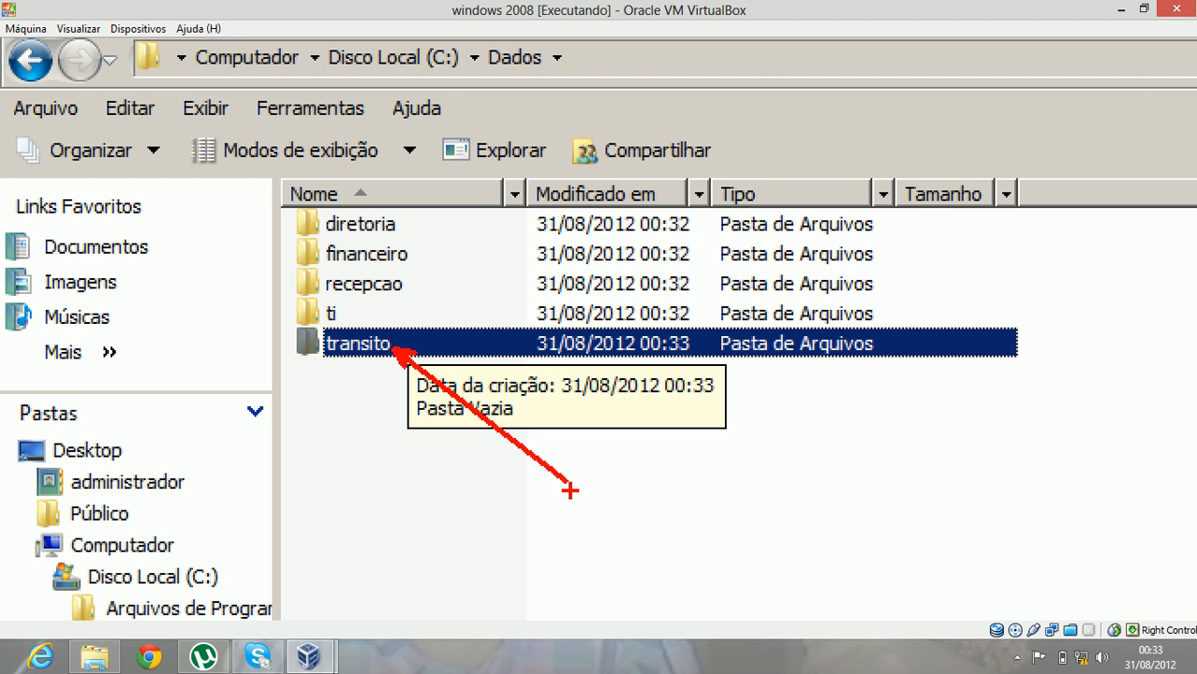
key(Escape)
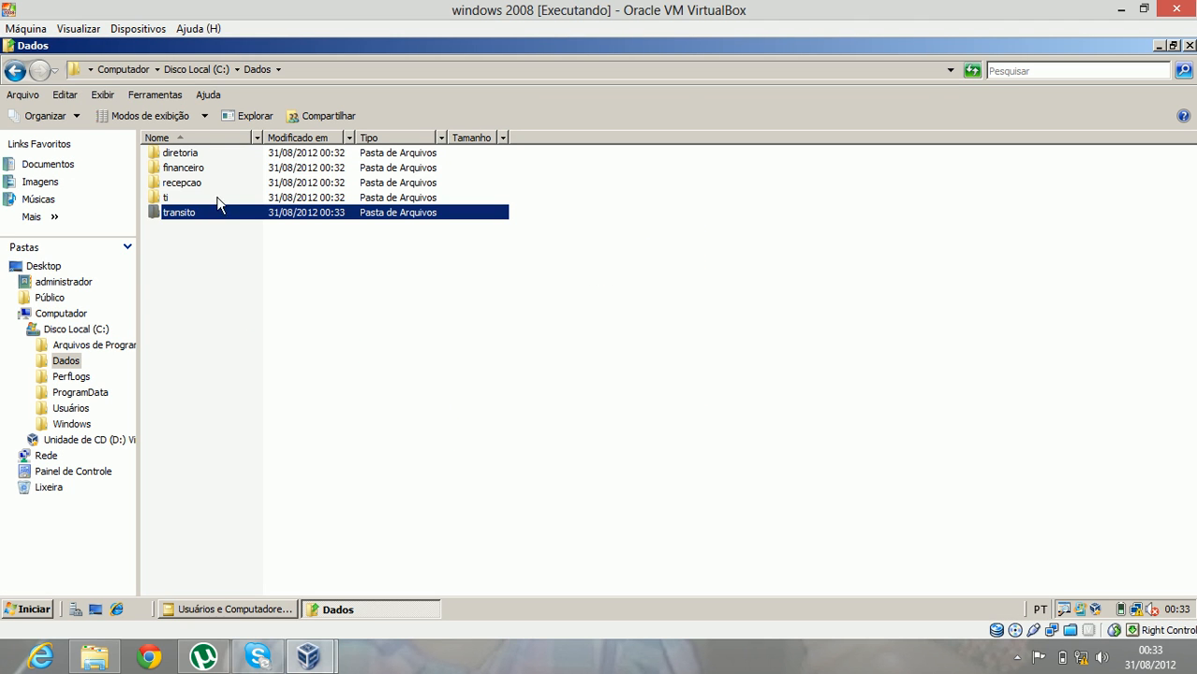
Step: Go back to the root of Disco Local (C:) and open a blank, maximized Notepad (Bloco de Notas) document
click(16, 72)
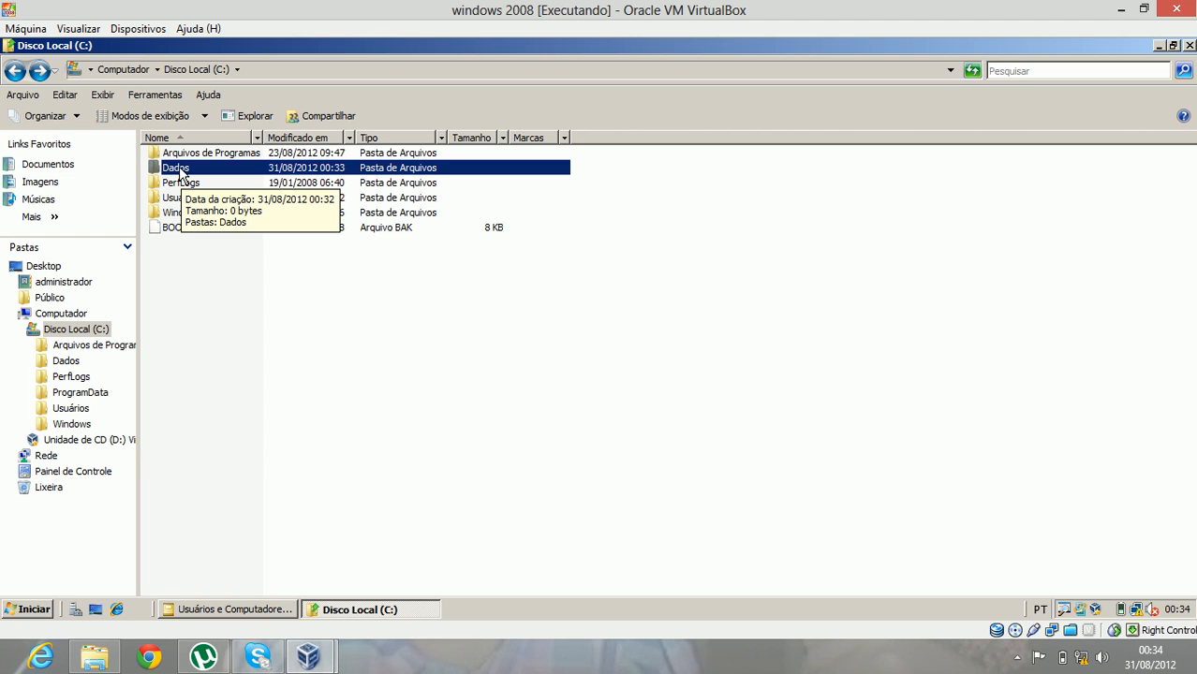
click(29, 610)
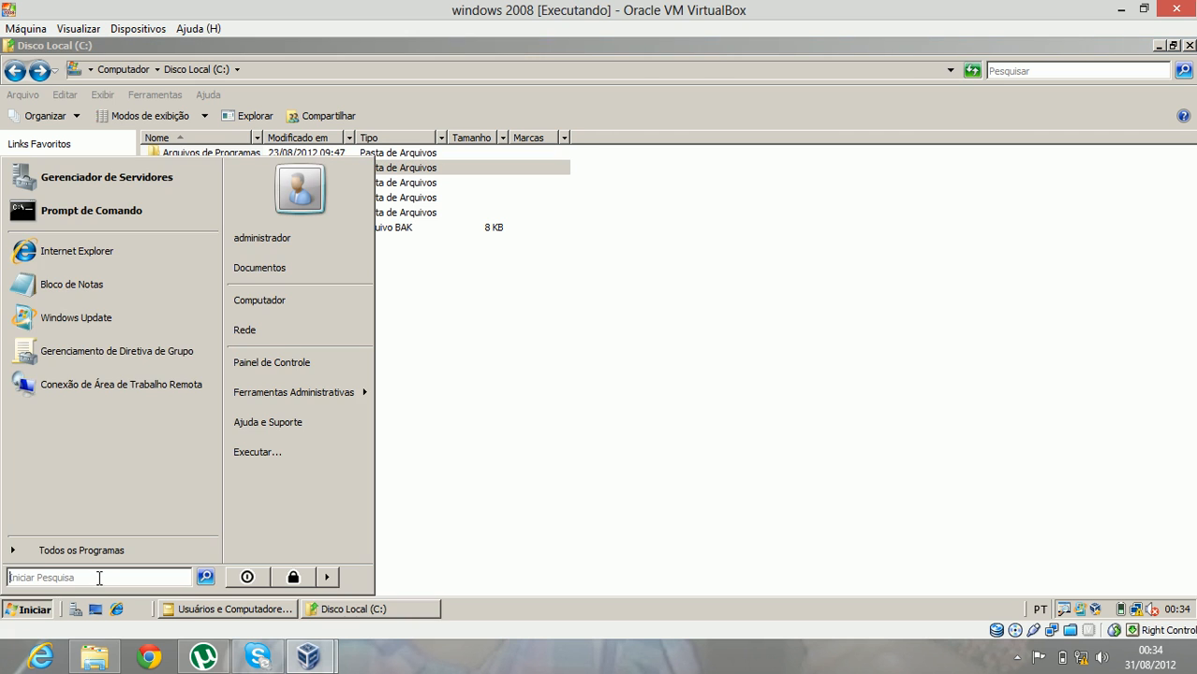
click(84, 293)
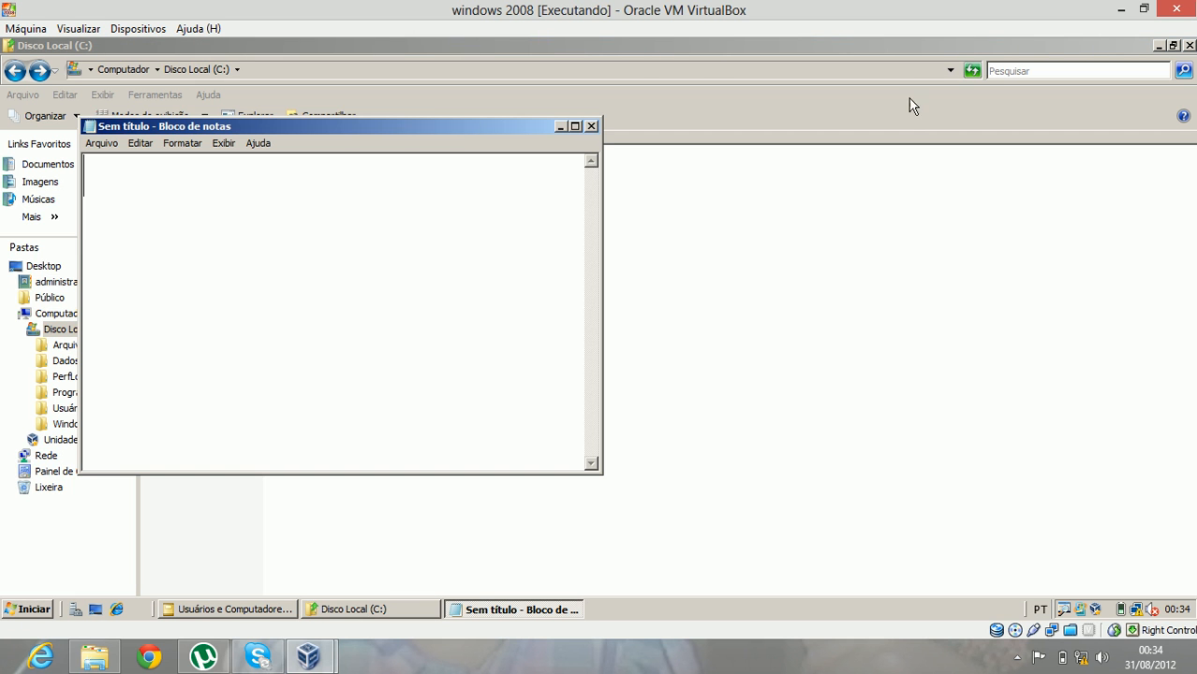
click(575, 125)
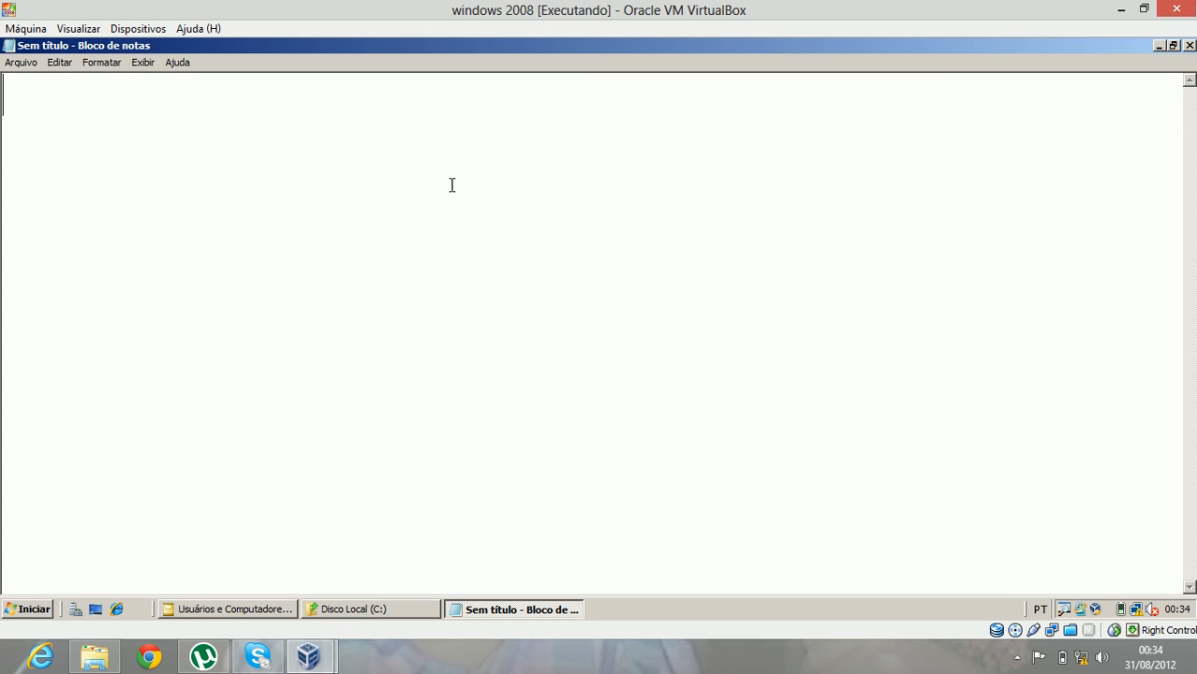
Step: Write the heading "Permissao Compartilhamento" in the note and leave a blank line below it
text(Perm)
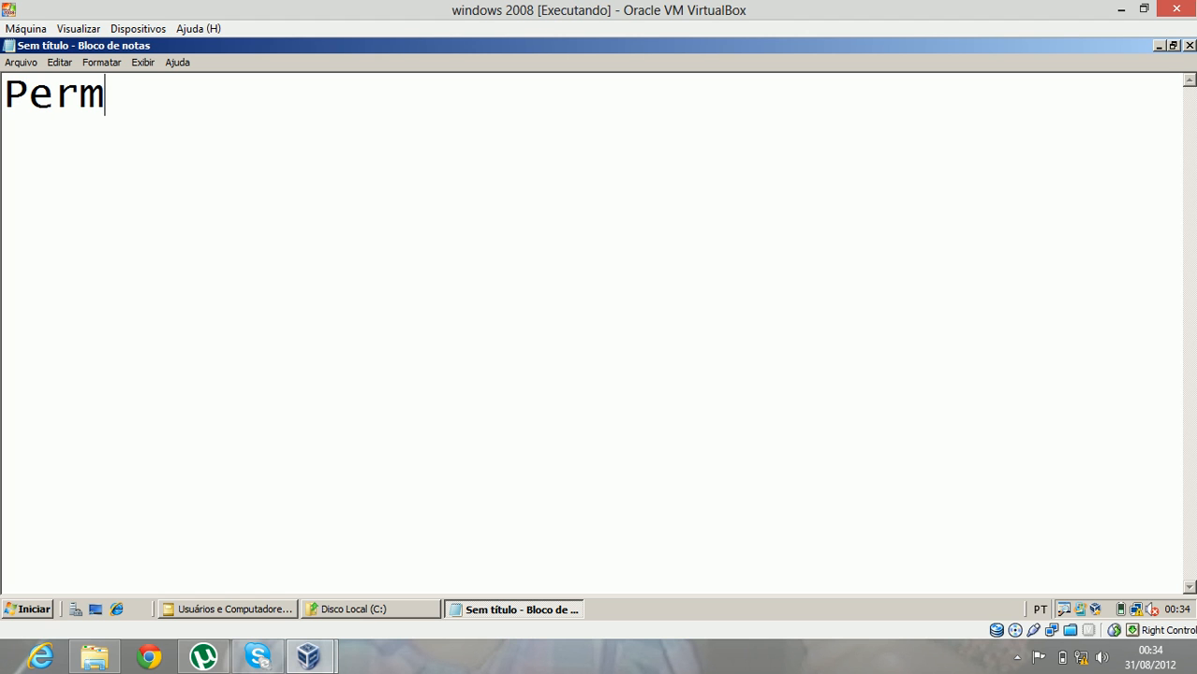
text(issao Comp)
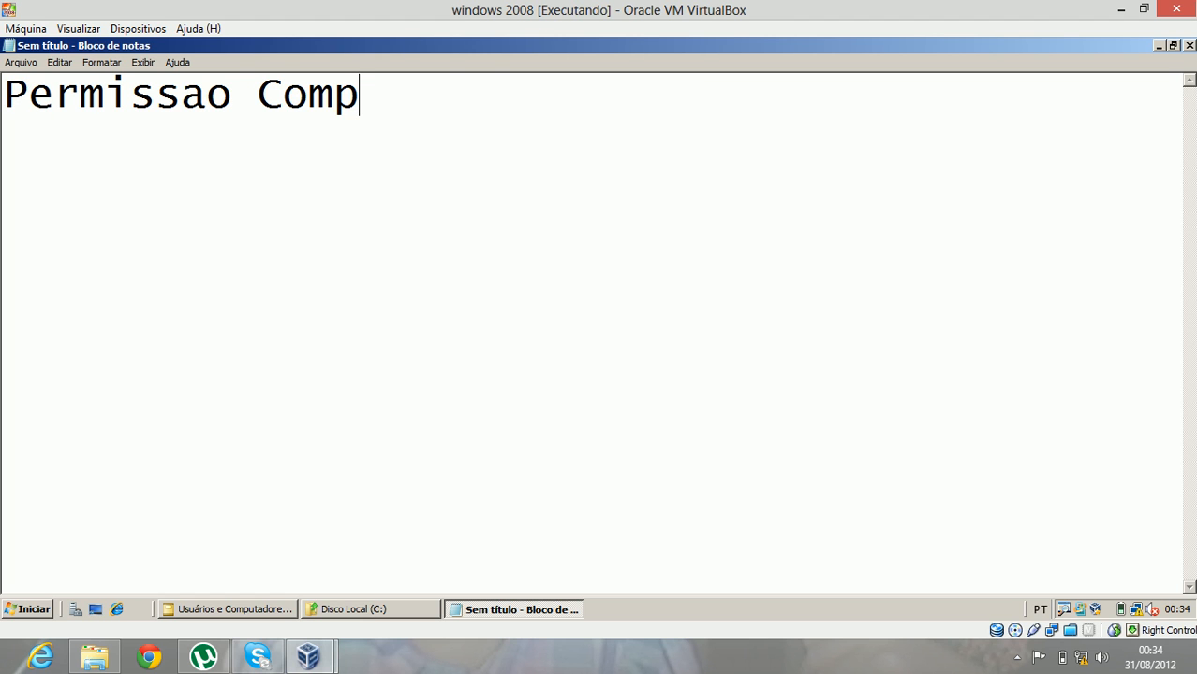
text(artilhamento)
key(Return)
key(Return)
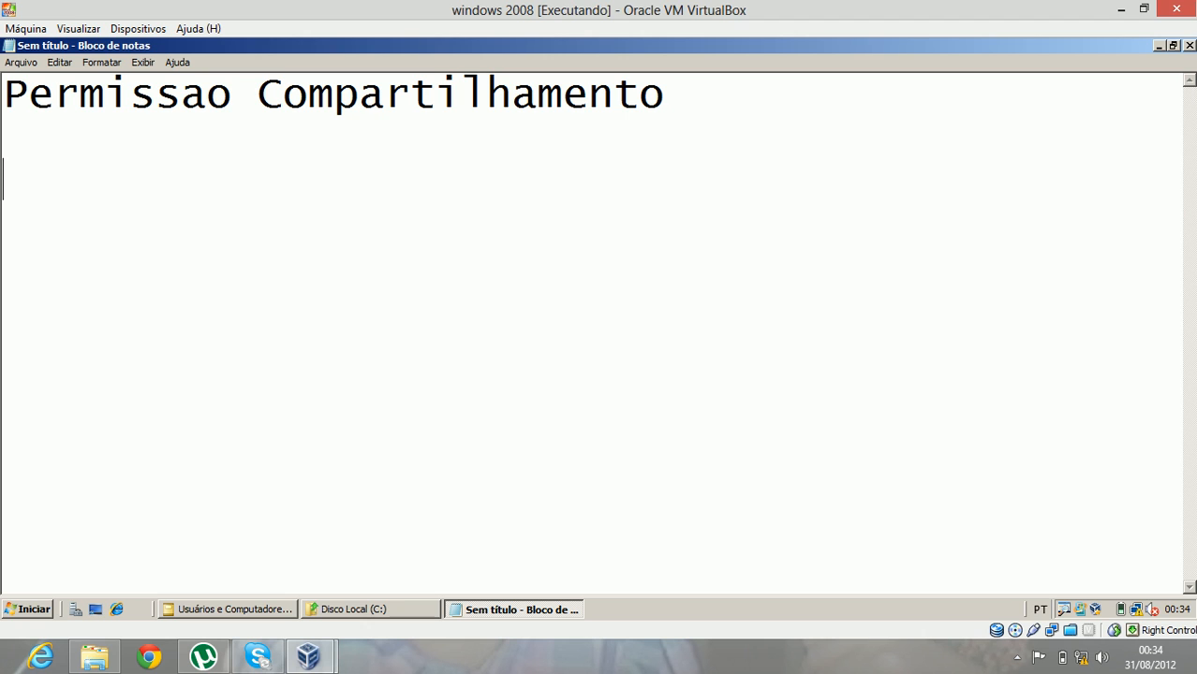
Step: Write "o usuario nao consegue chegar sem compartilhamento" under the heading, breaking the line before the last word
text(o u)
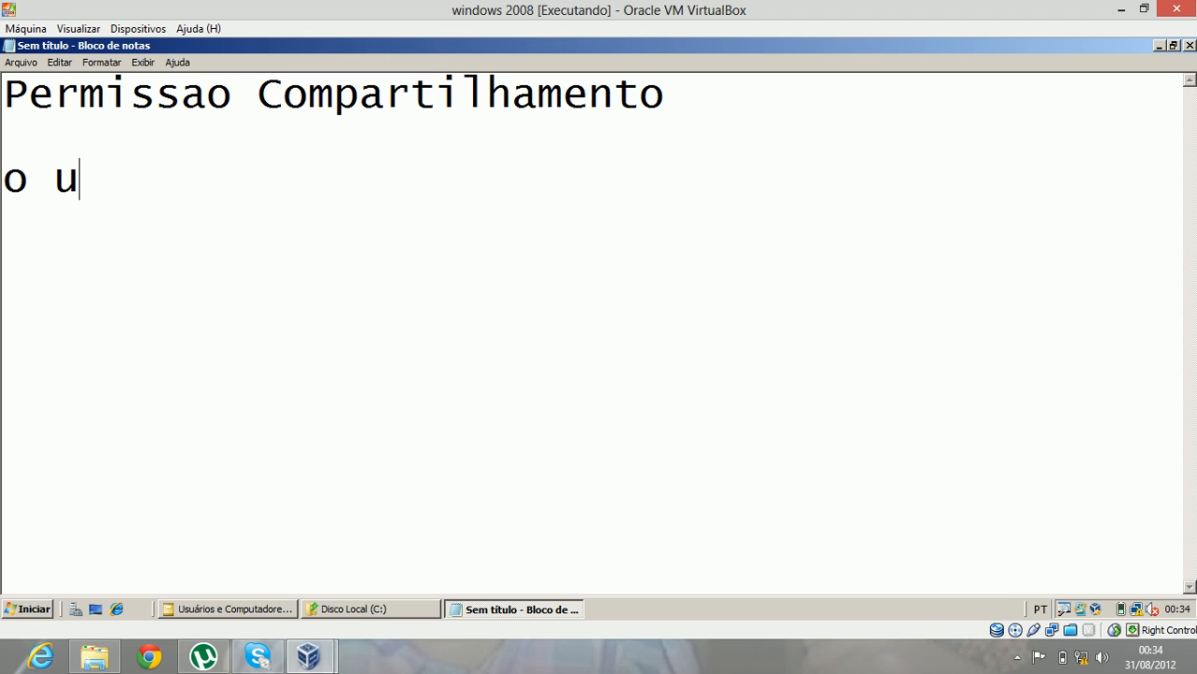
text(su)
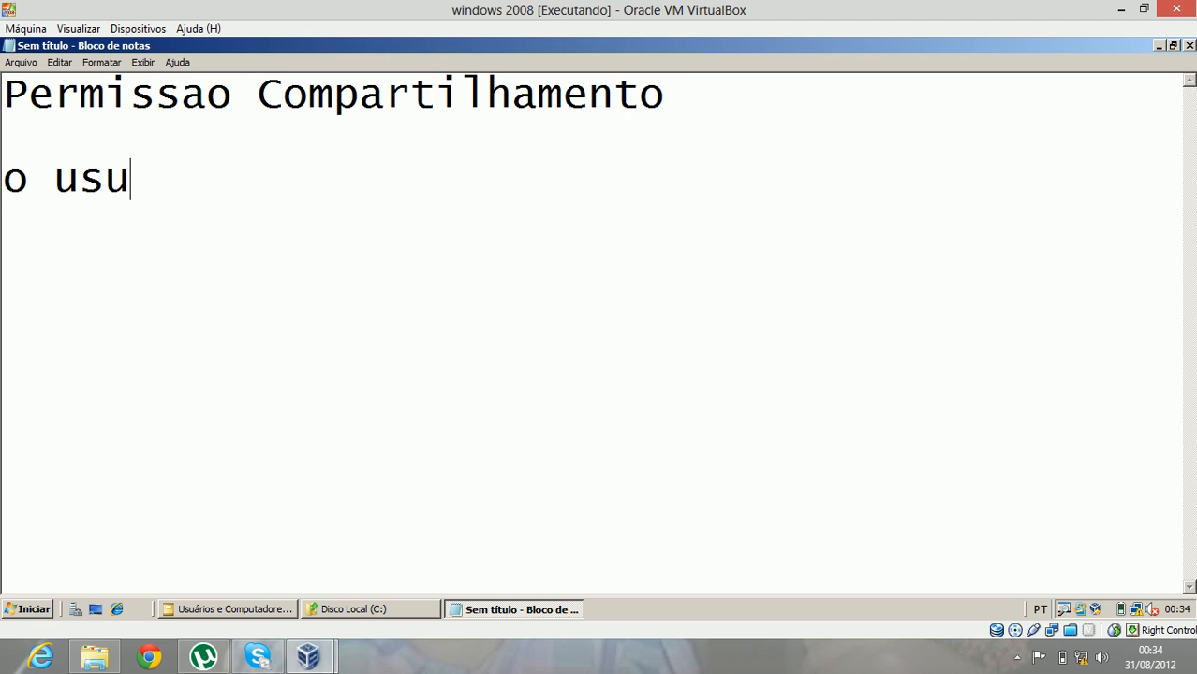
text(ario)
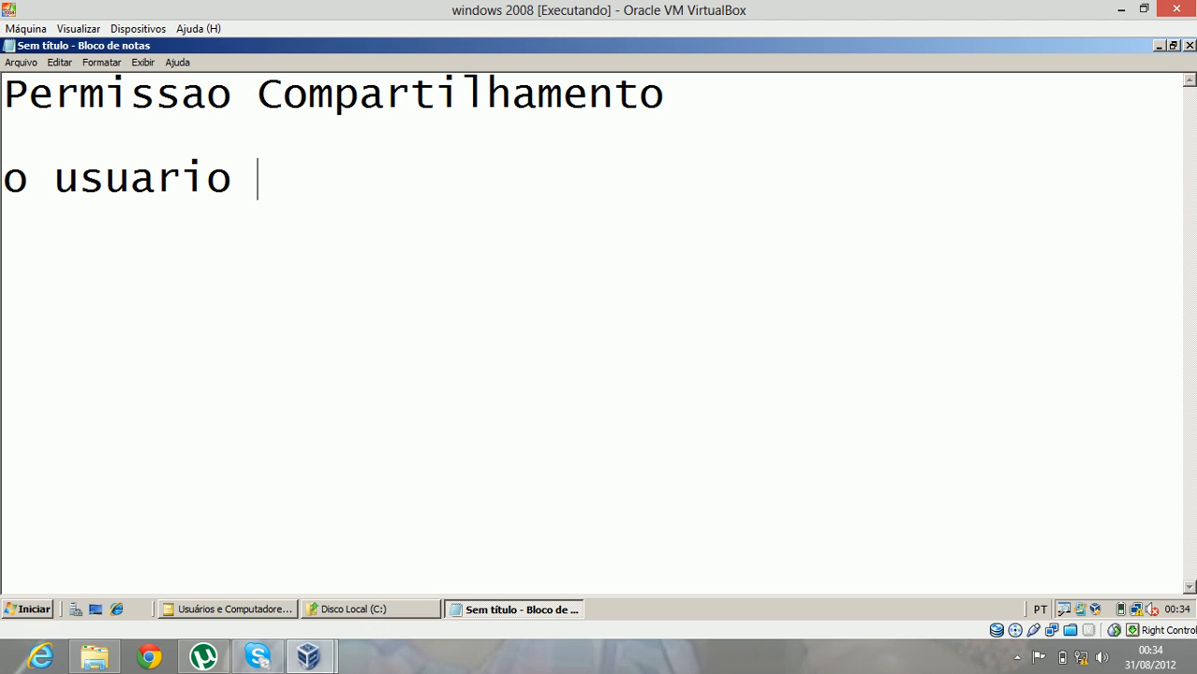
text(nao consegue )
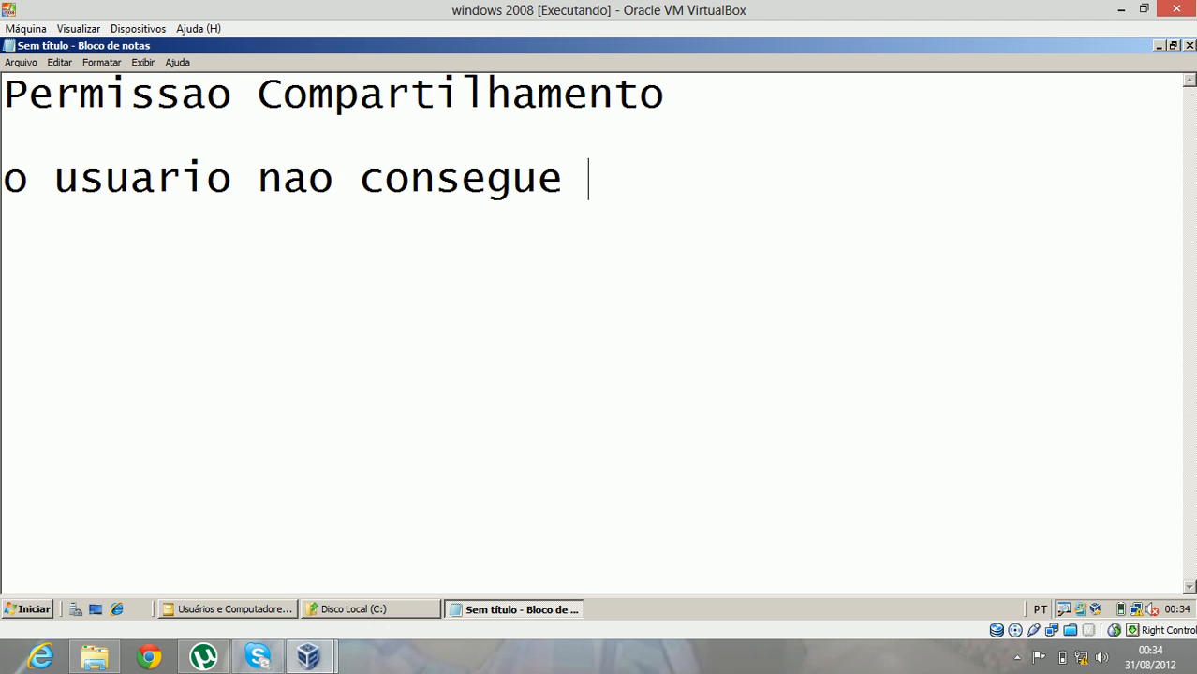
text(chegar)
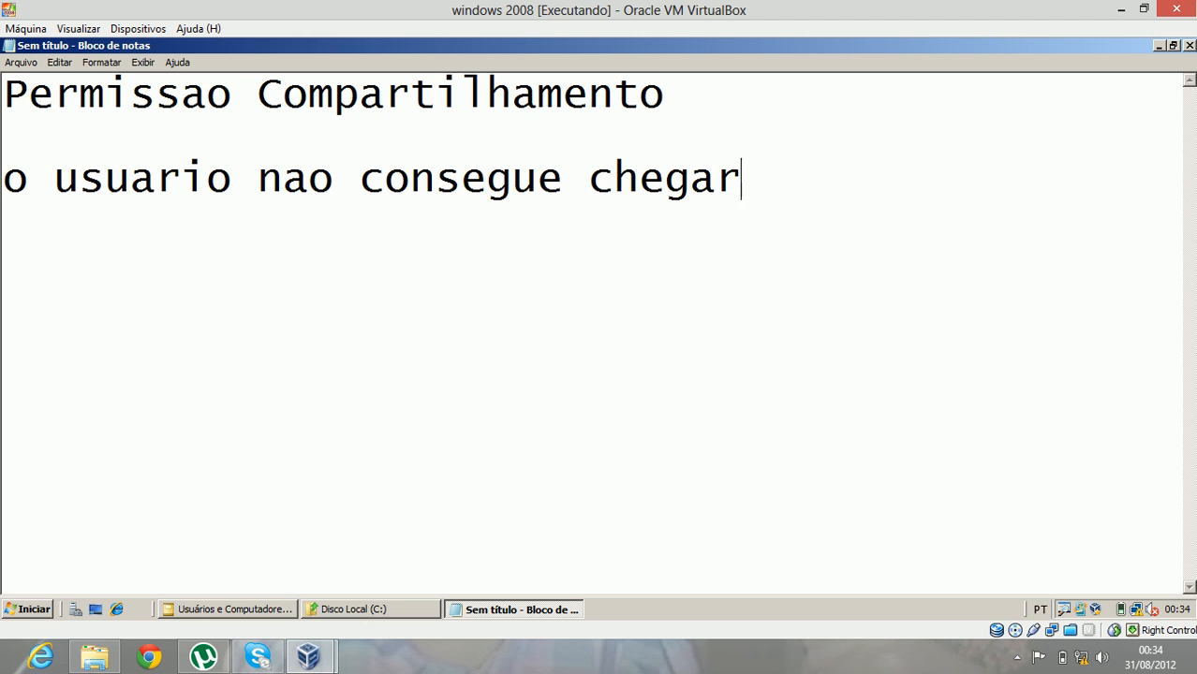
text( sem)
key(Return)
text(cpo)
key(BackSpace)
key(BackSpace)
text(ompart)
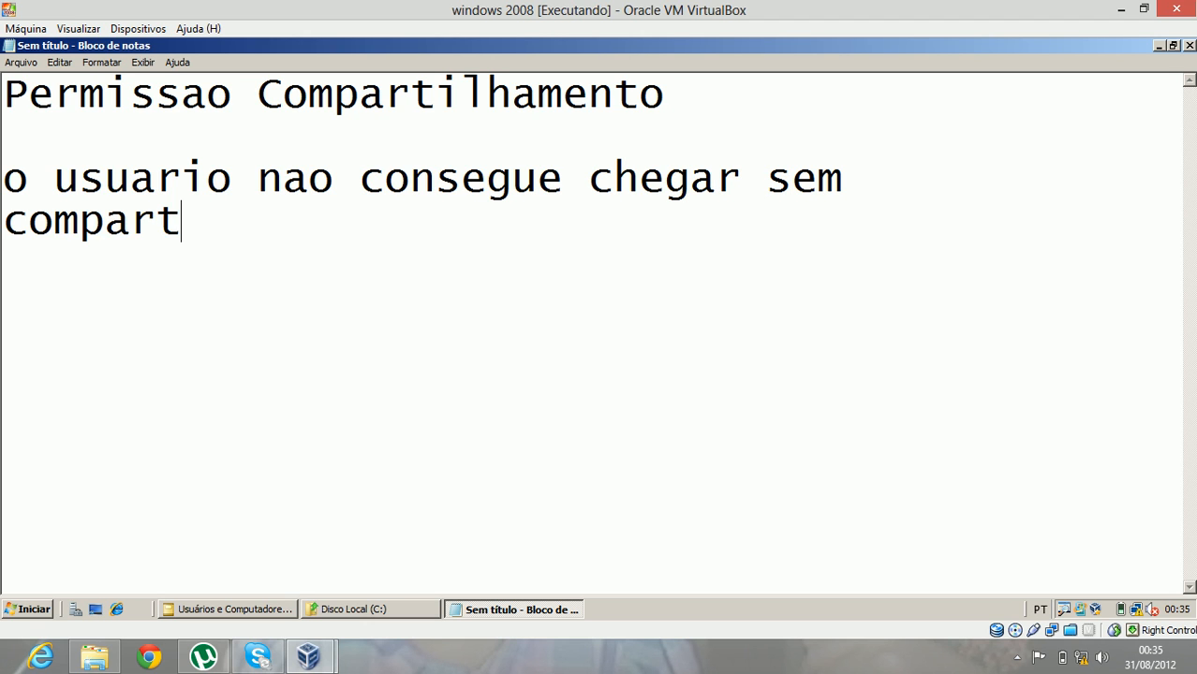
text(ilh)
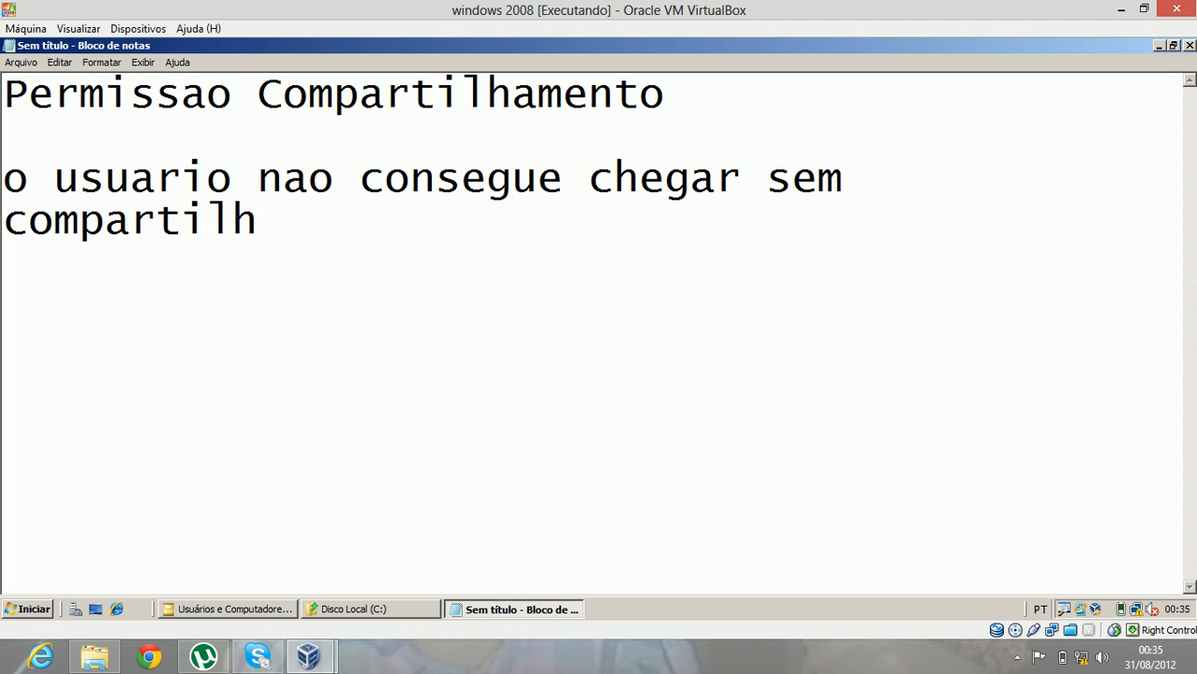
text(amento)
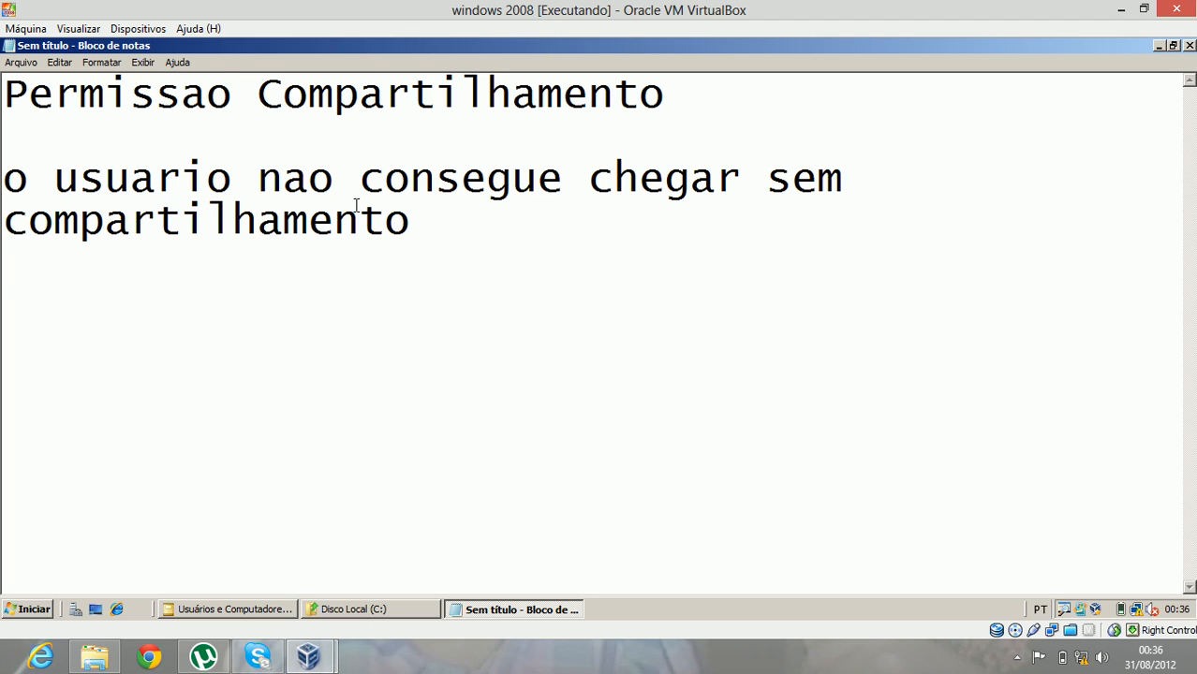
Step: Add the line "ela somente se aplica quando o acesso é feito via rede." below the sentence and highlight it
key(Return)
text(ela somente se aplica )
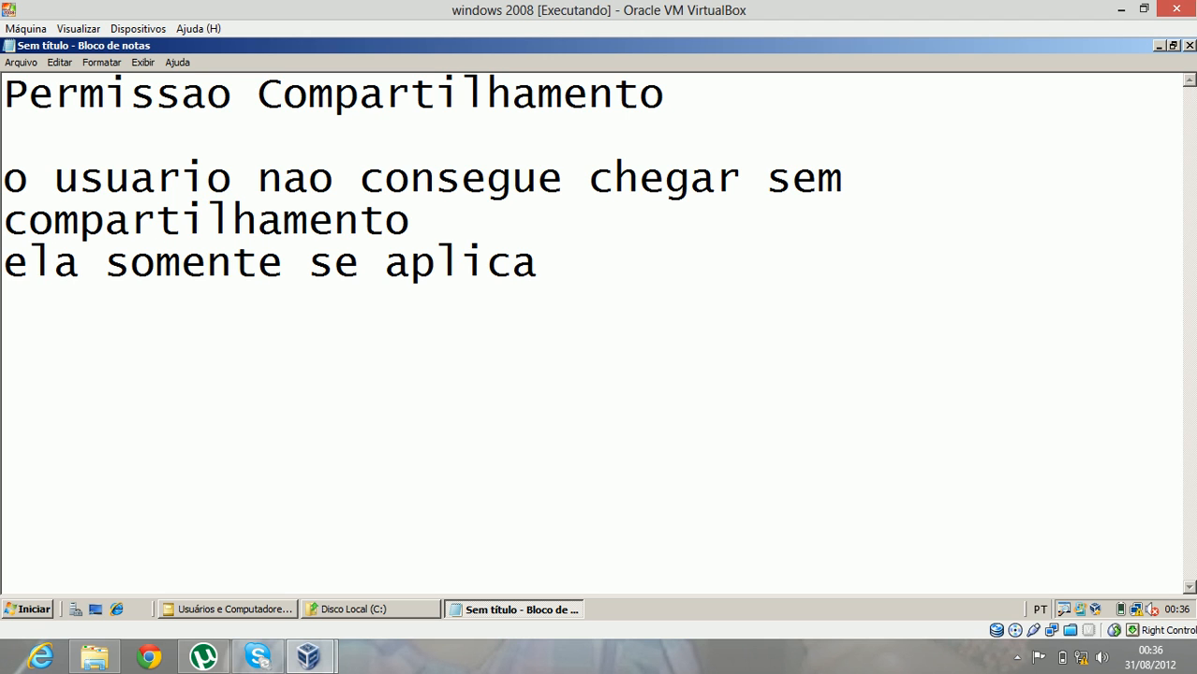
text(quando o)
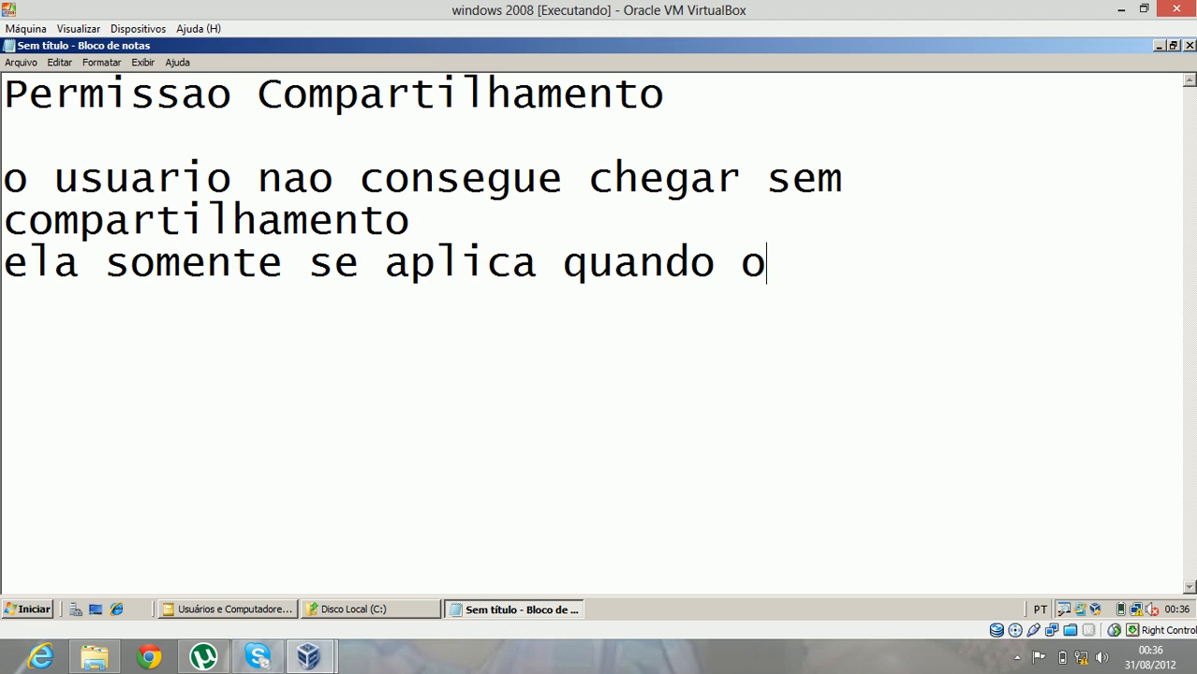
text( acesso )
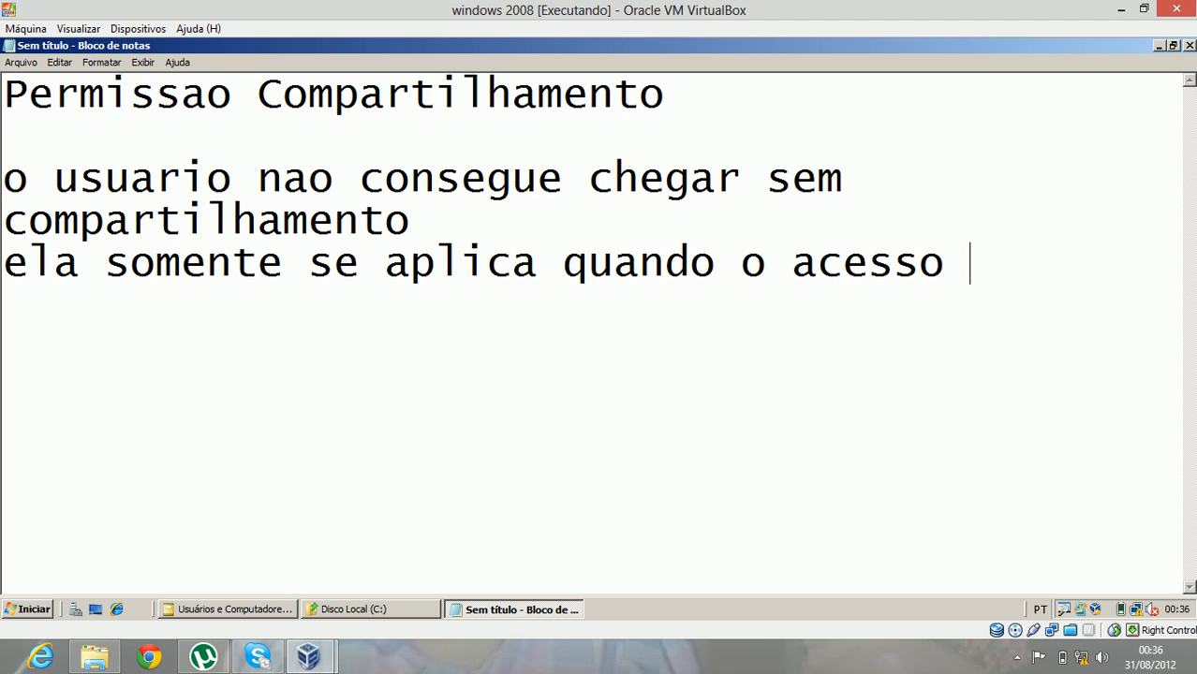
text(é feito )
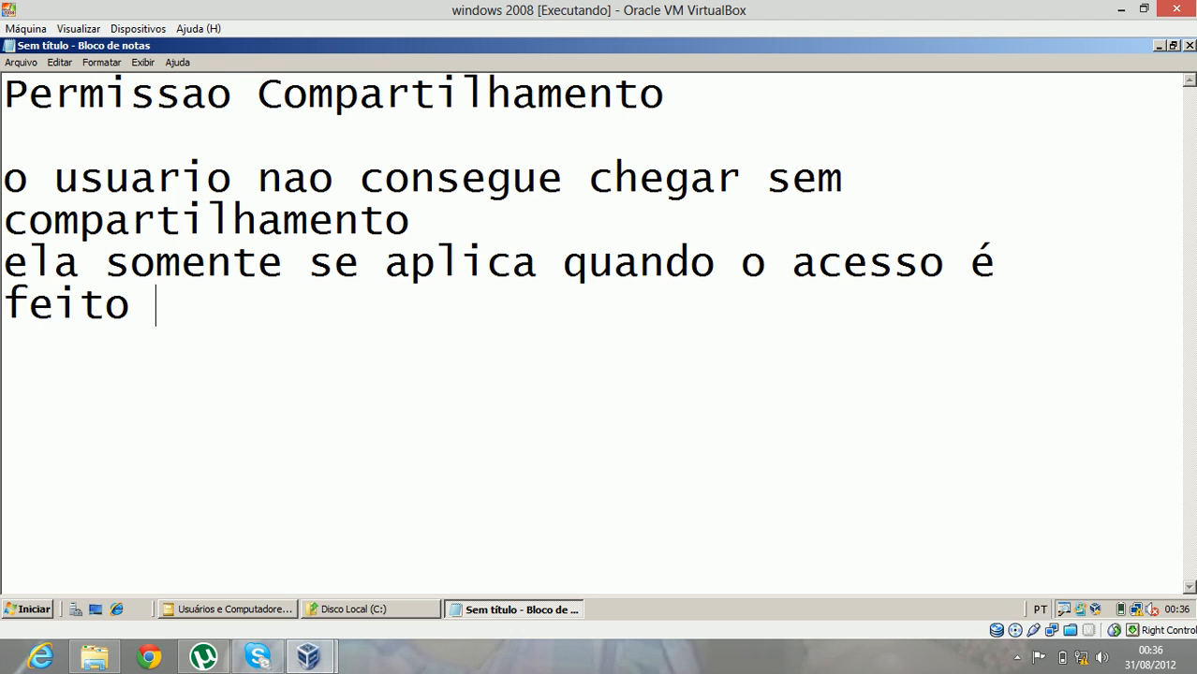
text(via rede.)
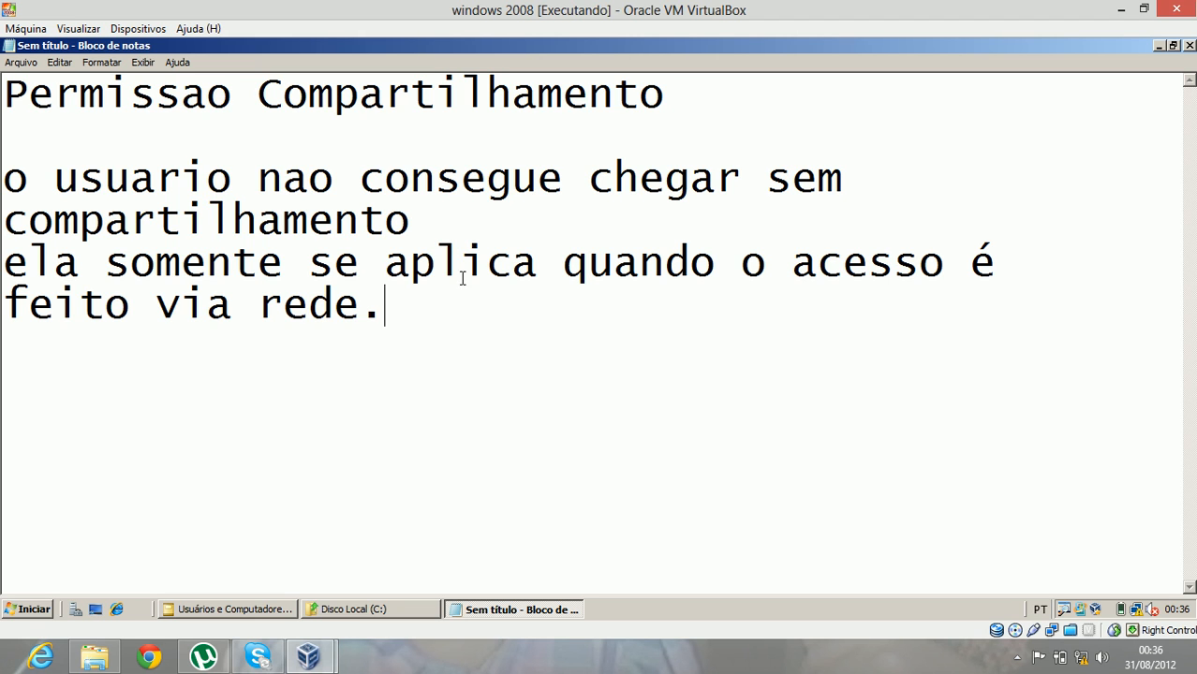
click(16, 260)
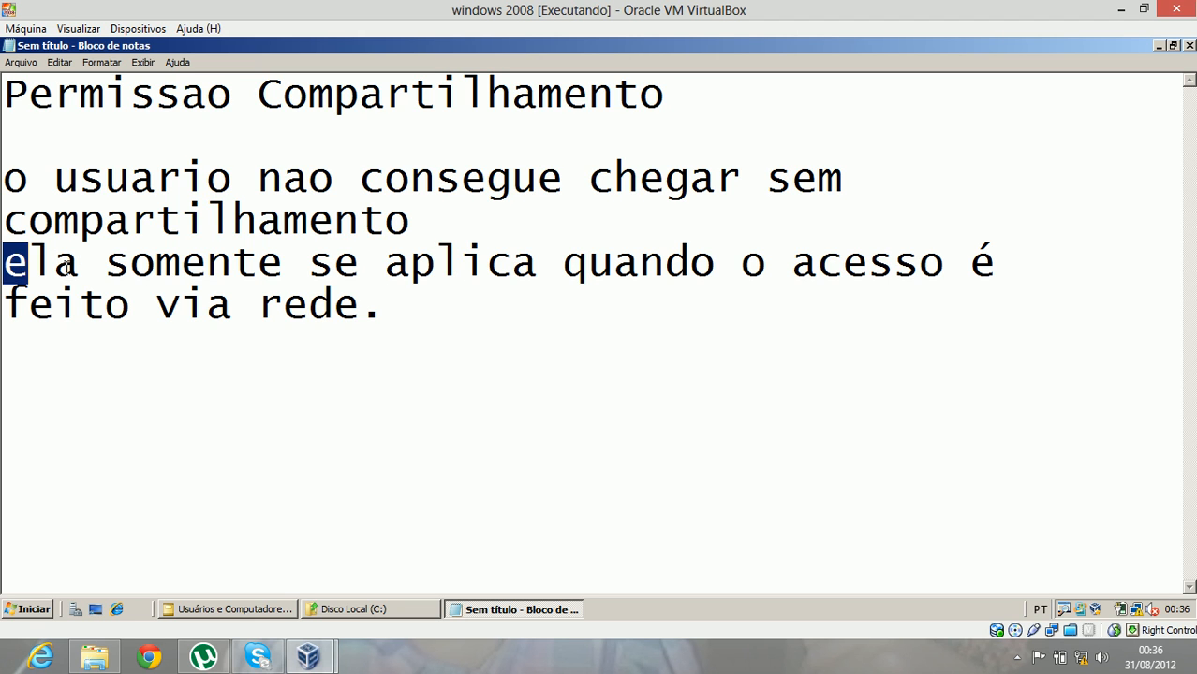
drag(17, 260, 382, 312)
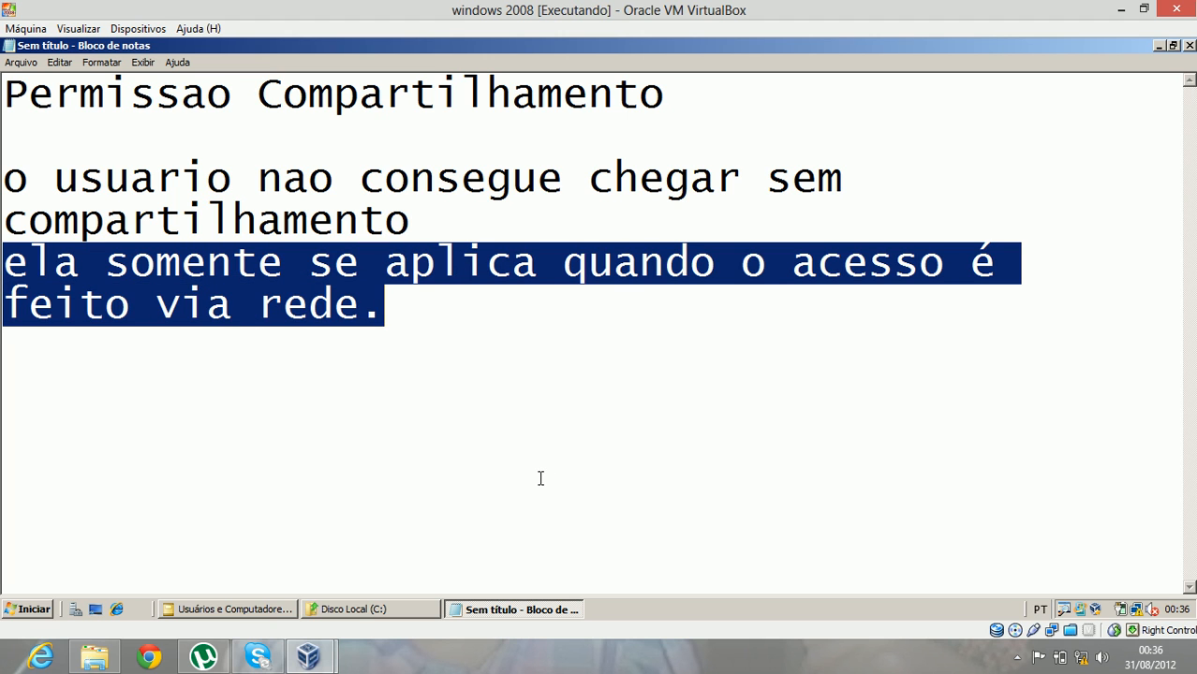
Step: Add the heading "Permissao NTFS" at the end of the note, with a blank line above and below it
click(430, 324)
key(Return)
key(Return)
text(Per)
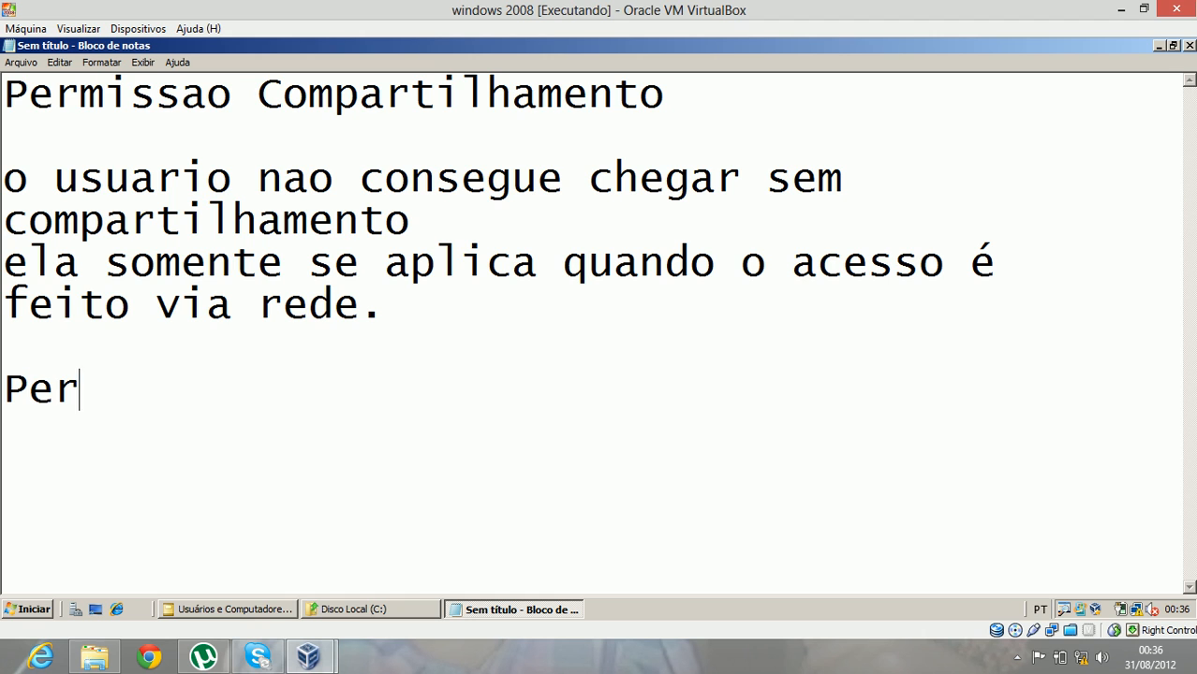
text(missao NTFS)
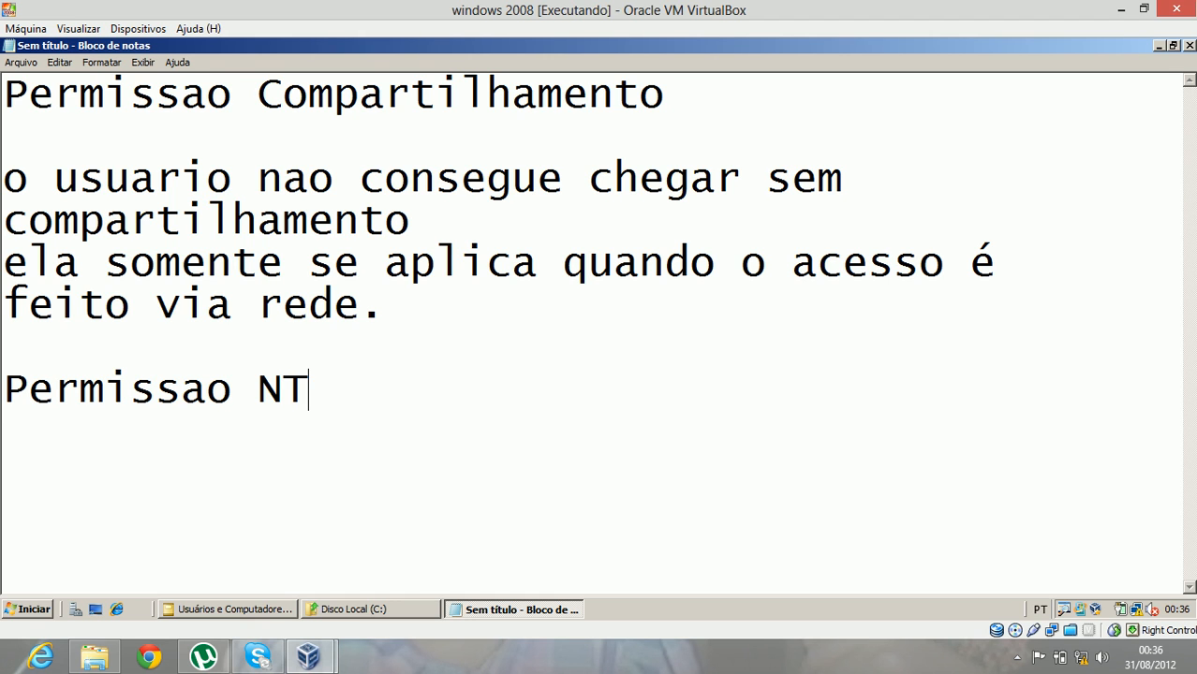
key(Return)
key(Return)
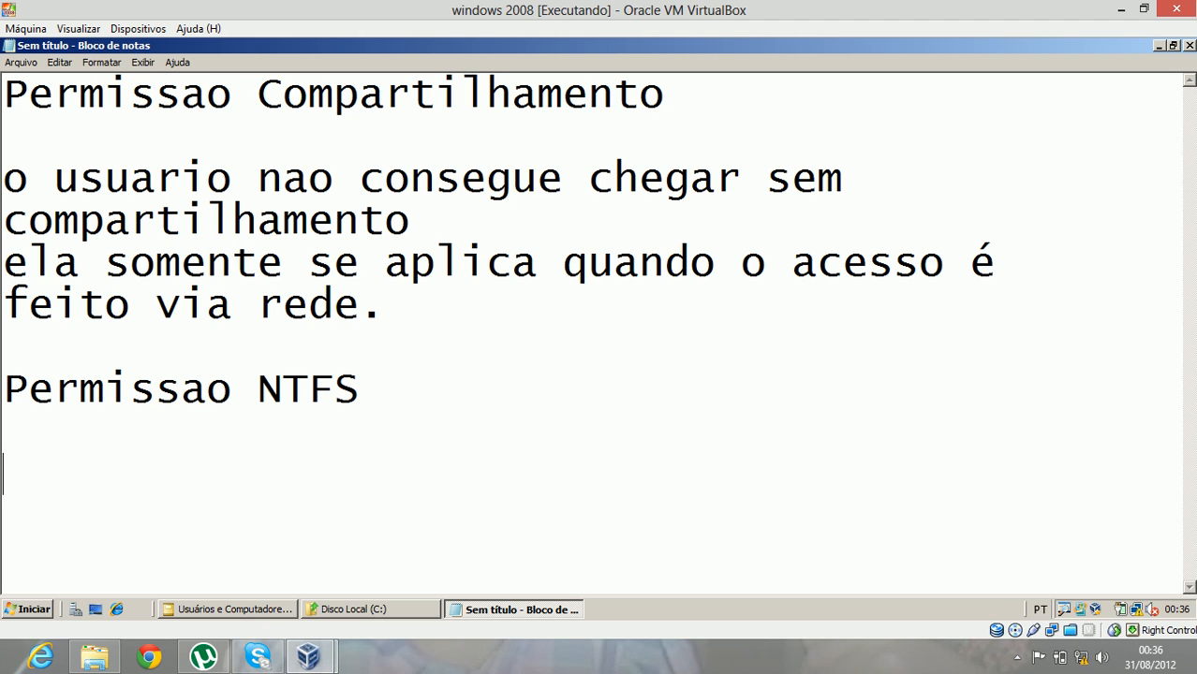
Step: Write "tanto via rede, como via local" under the Permissao NTFS heading and start a new line
text(tanto biu)
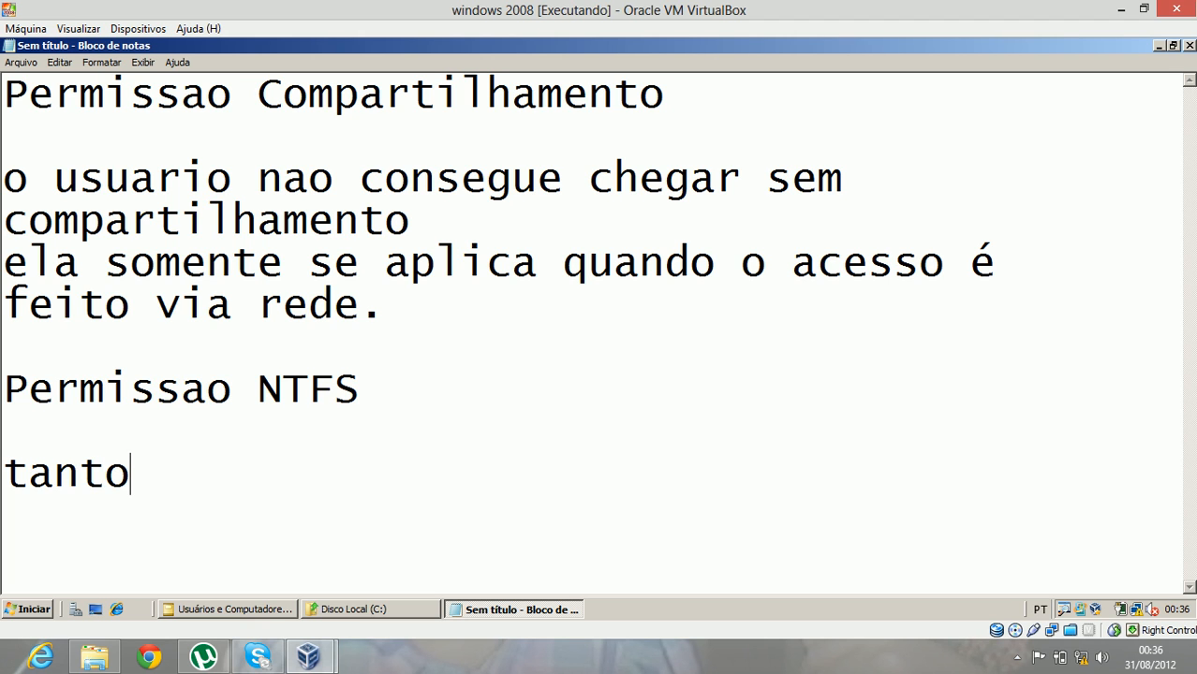
key(BackSpace)
key(BackSpace)
key(BackSpace)
text(via rede, co)
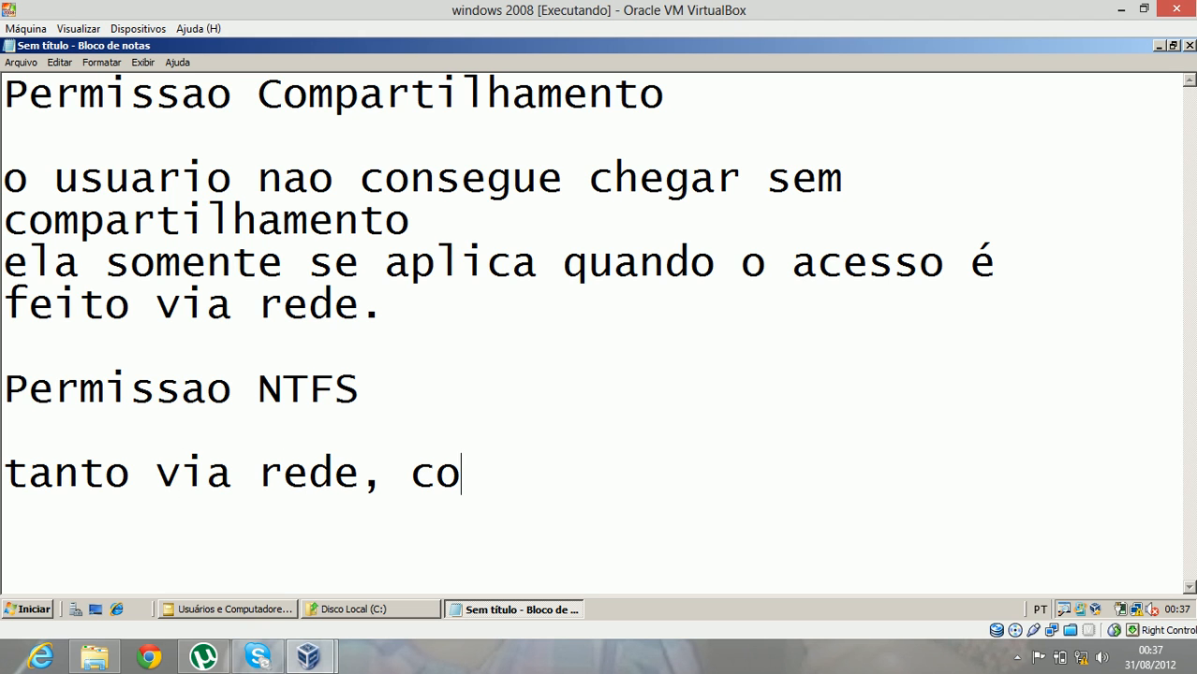
text(mo via local)
key(Return)
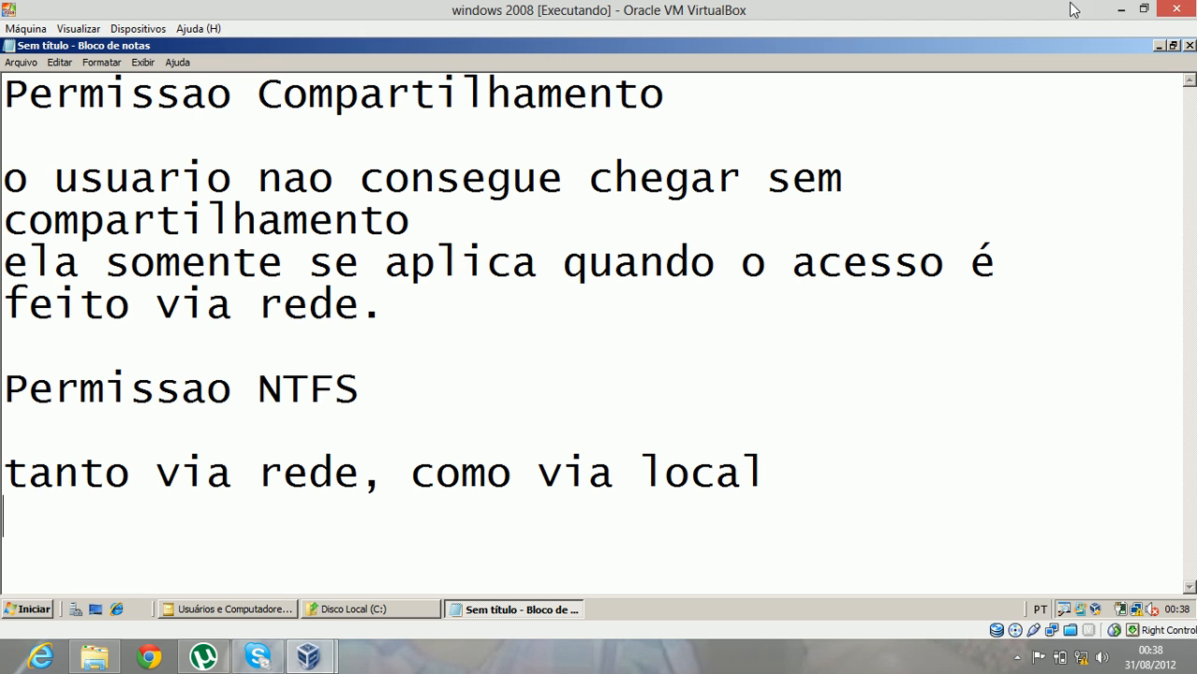
Step: Minimize the note and open the Dados folder on Disco Local (C:)
click(1159, 46)
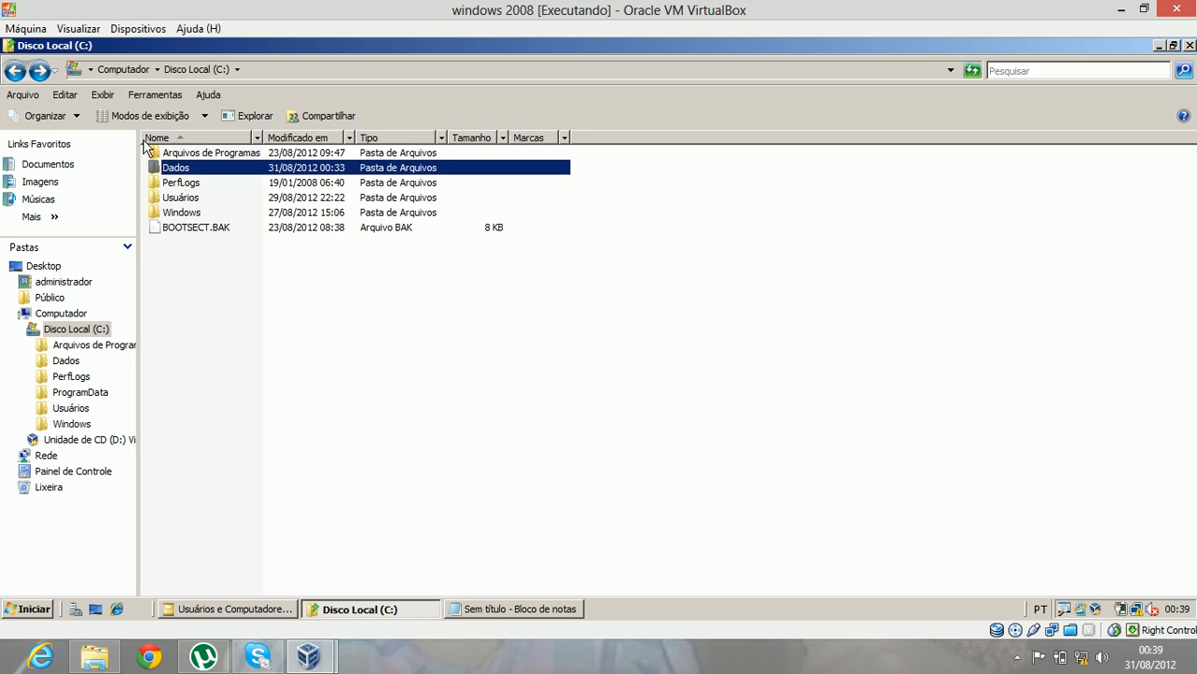
double_click(177, 170)
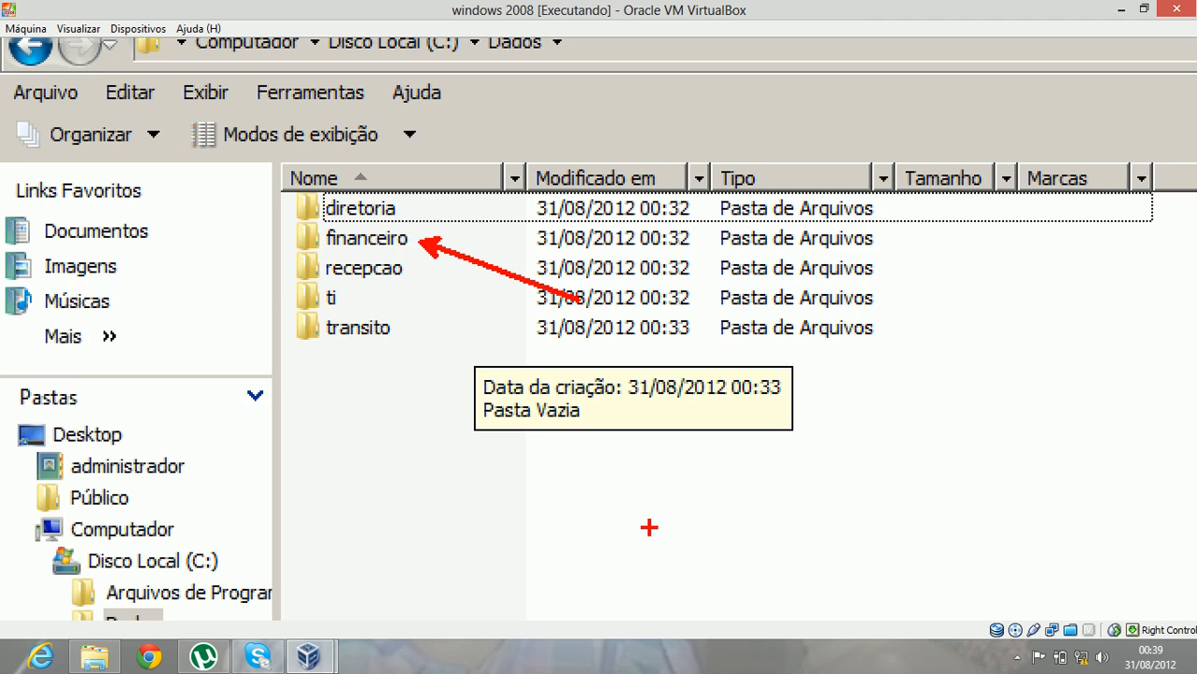
Step: Enter the network path \\192.168.0.1\dados\financeiro as a system search without opening it
click(35, 611)
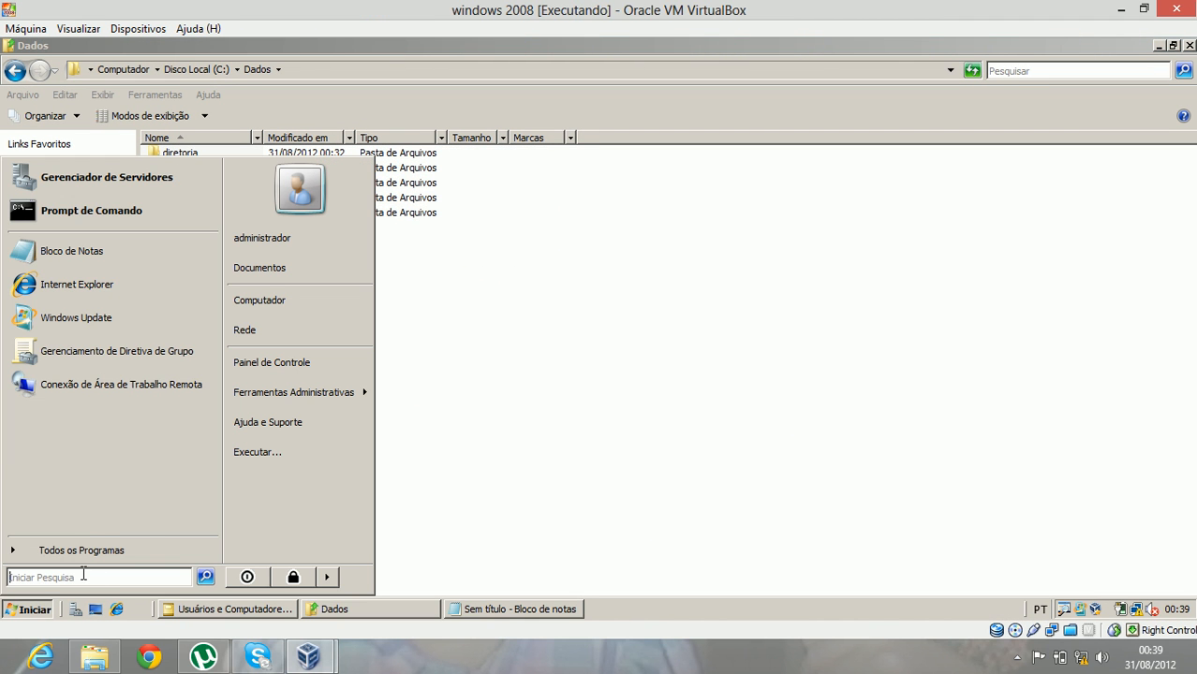
text(\\192.168.0.1)
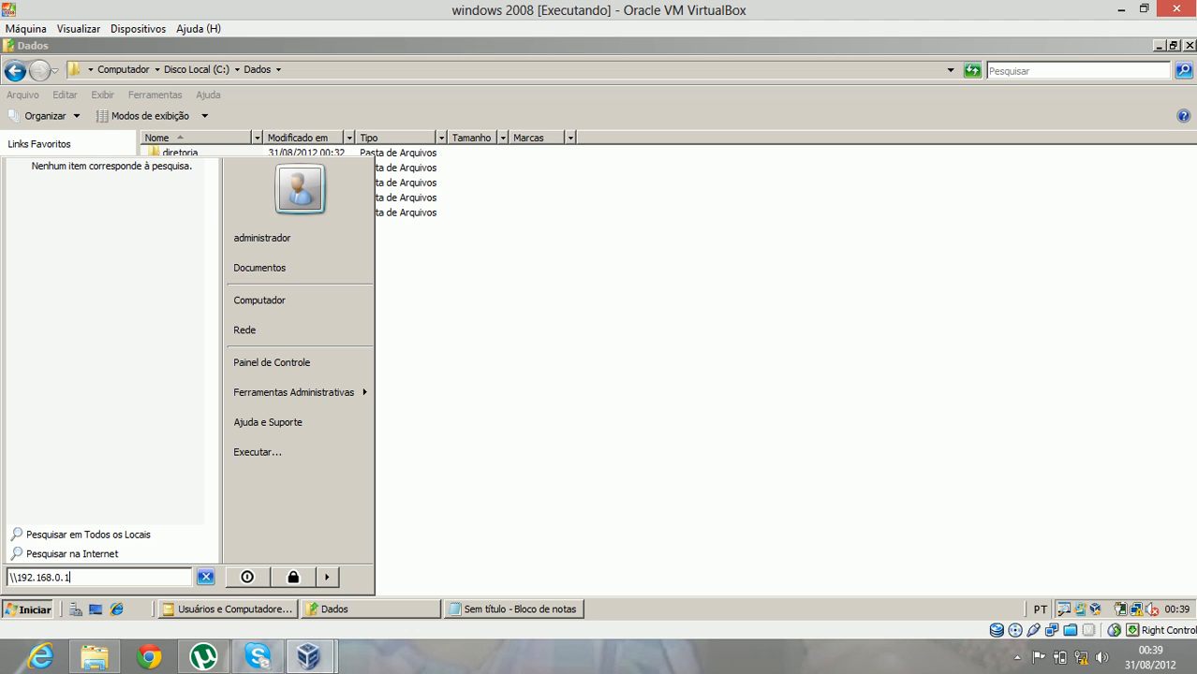
text(\dados\financeiro)
key(ctrl+1)
click(153, 530)
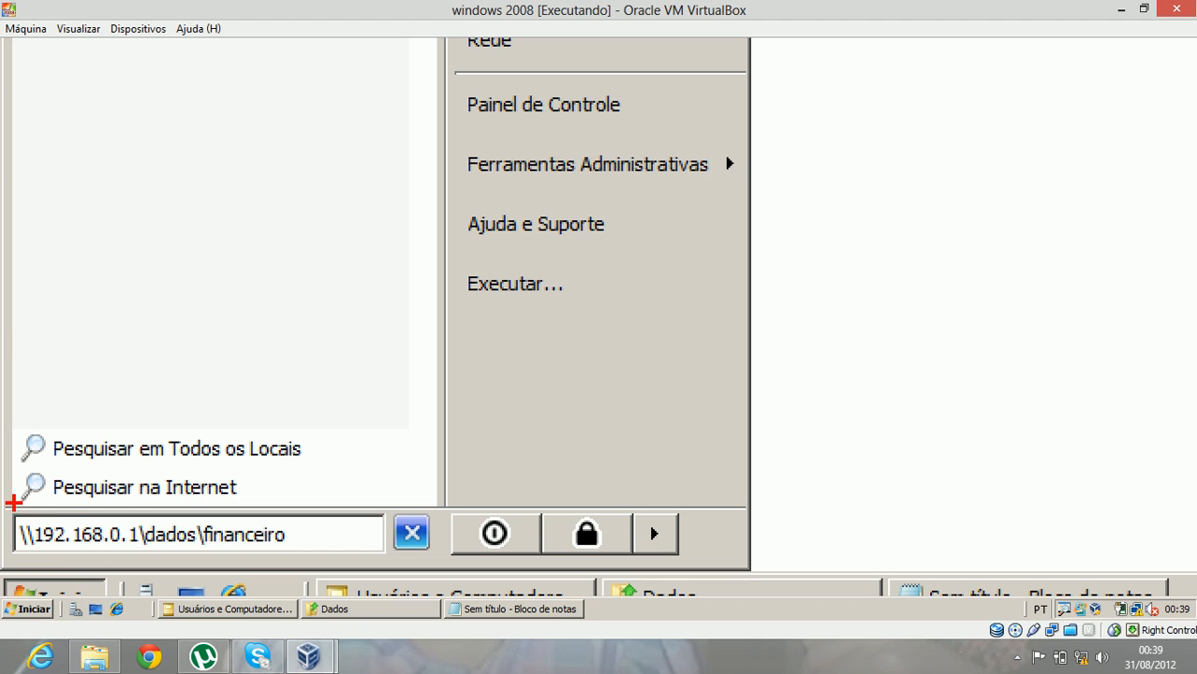
drag(3, 489, 430, 559)
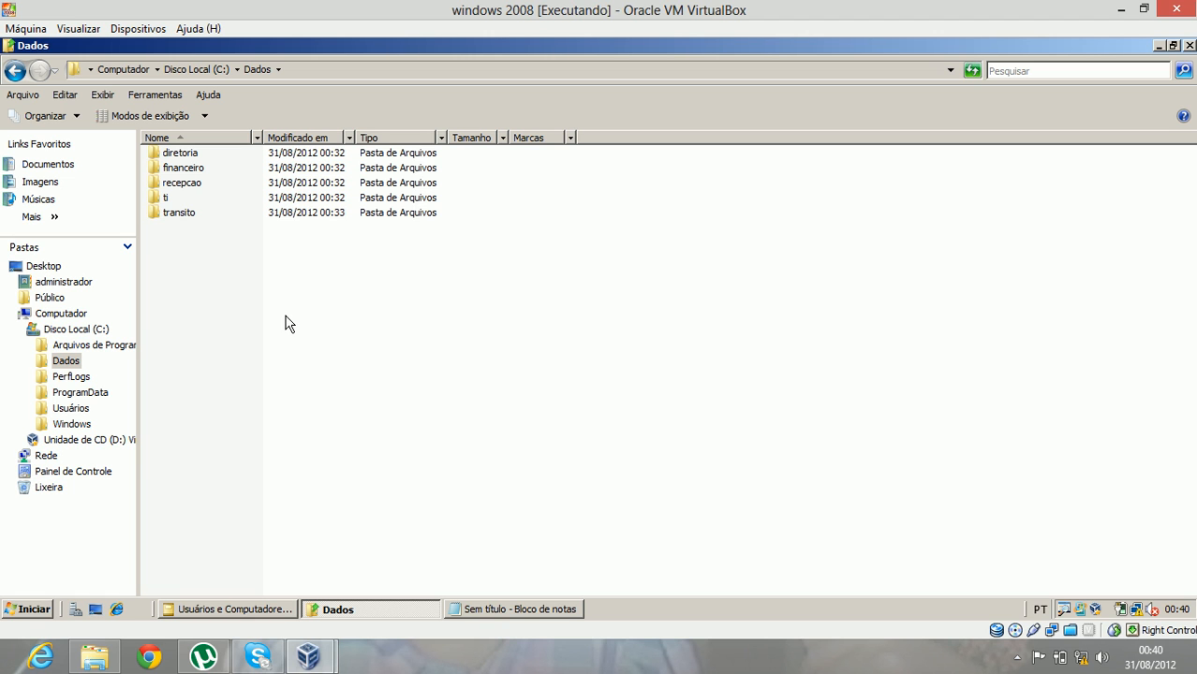
Step: Examine the financeiro folder and its place inside the Dados folder on Disco Local (C:)
click(187, 171)
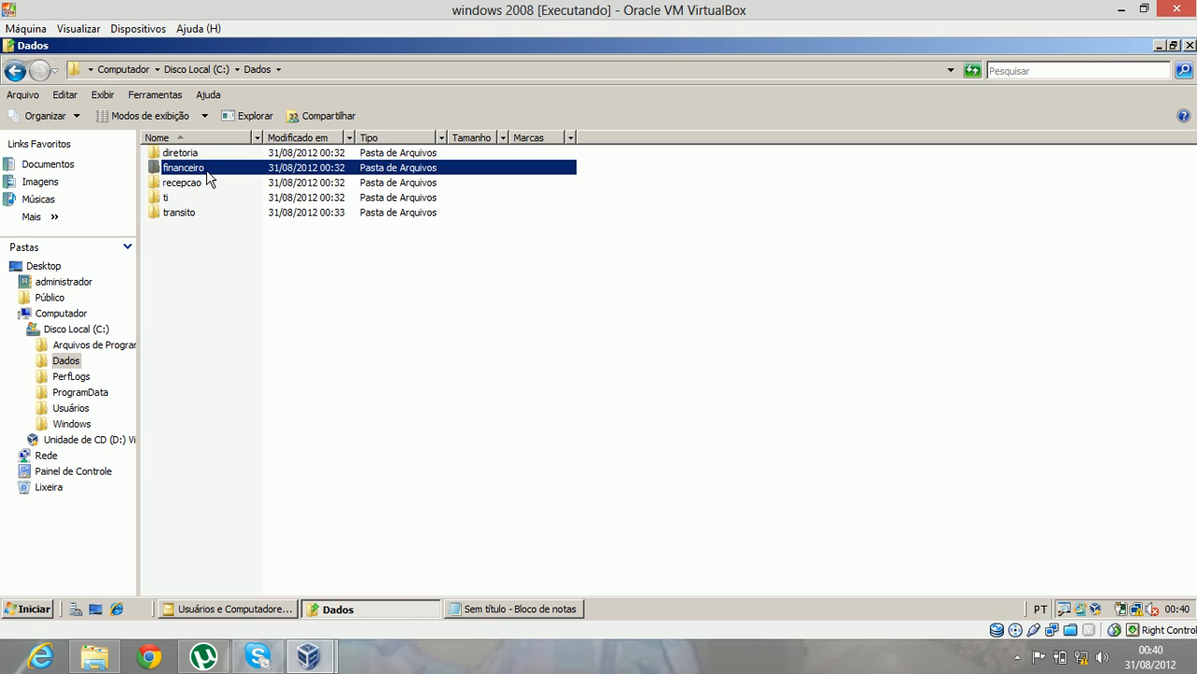
mouse_move(214, 178)
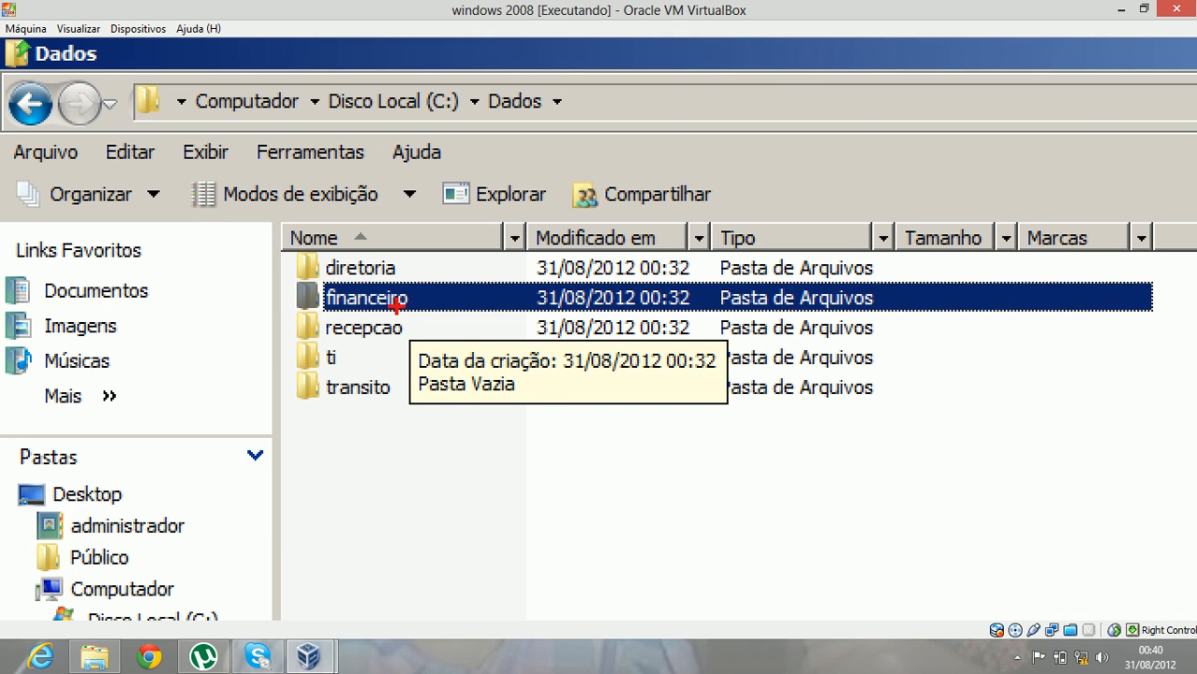
drag(410, 301, 630, 471)
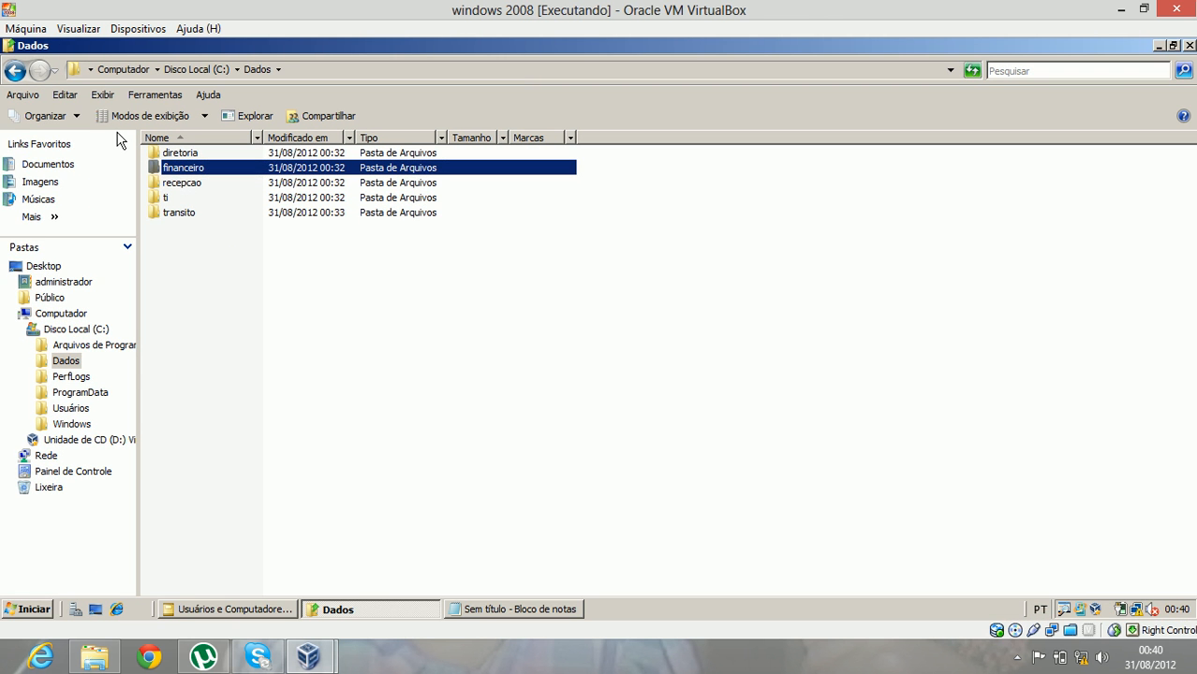
click(15, 71)
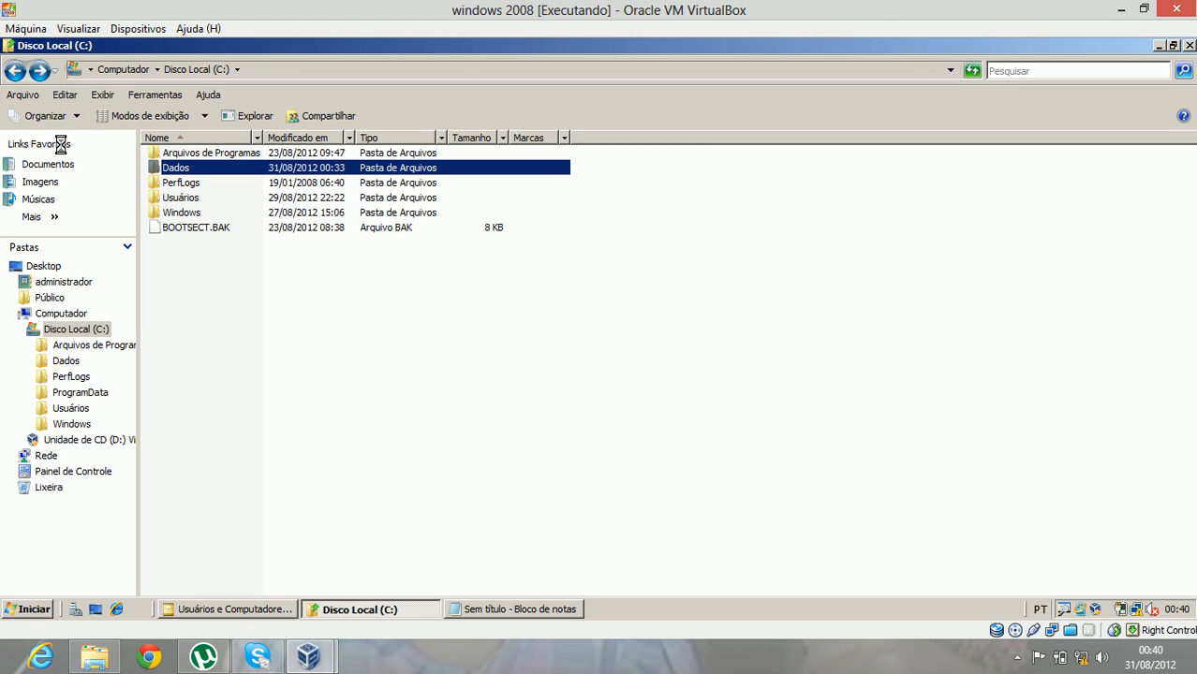
double_click(182, 169)
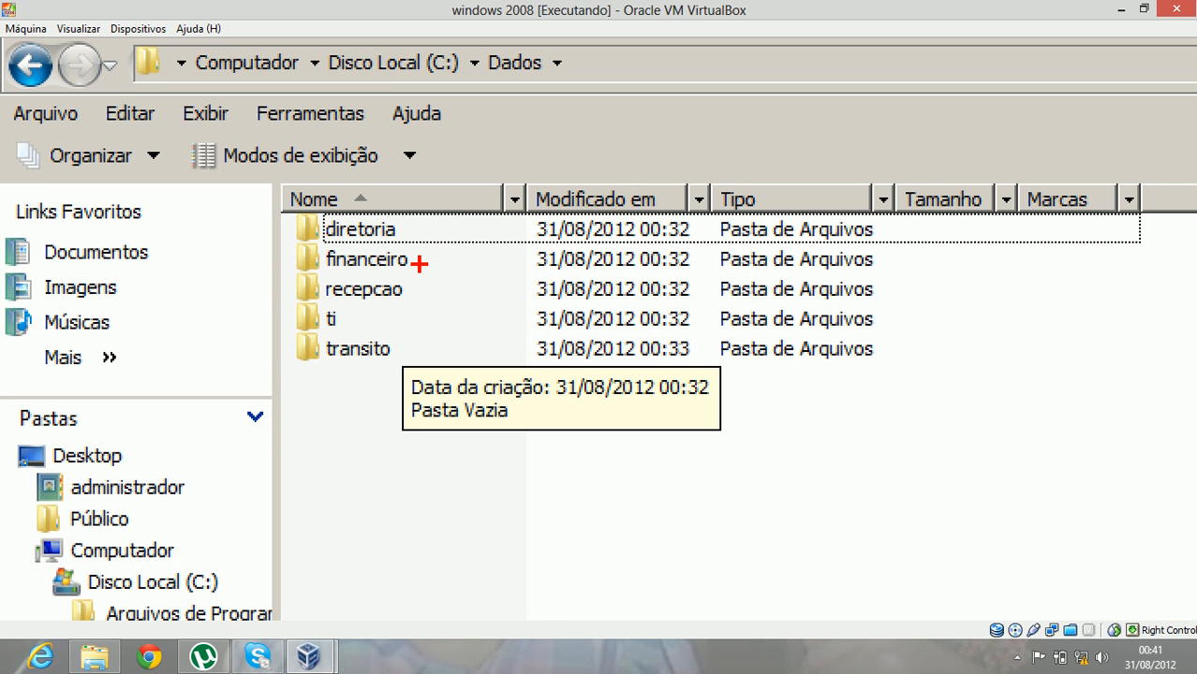
drag(409, 262, 571, 359)
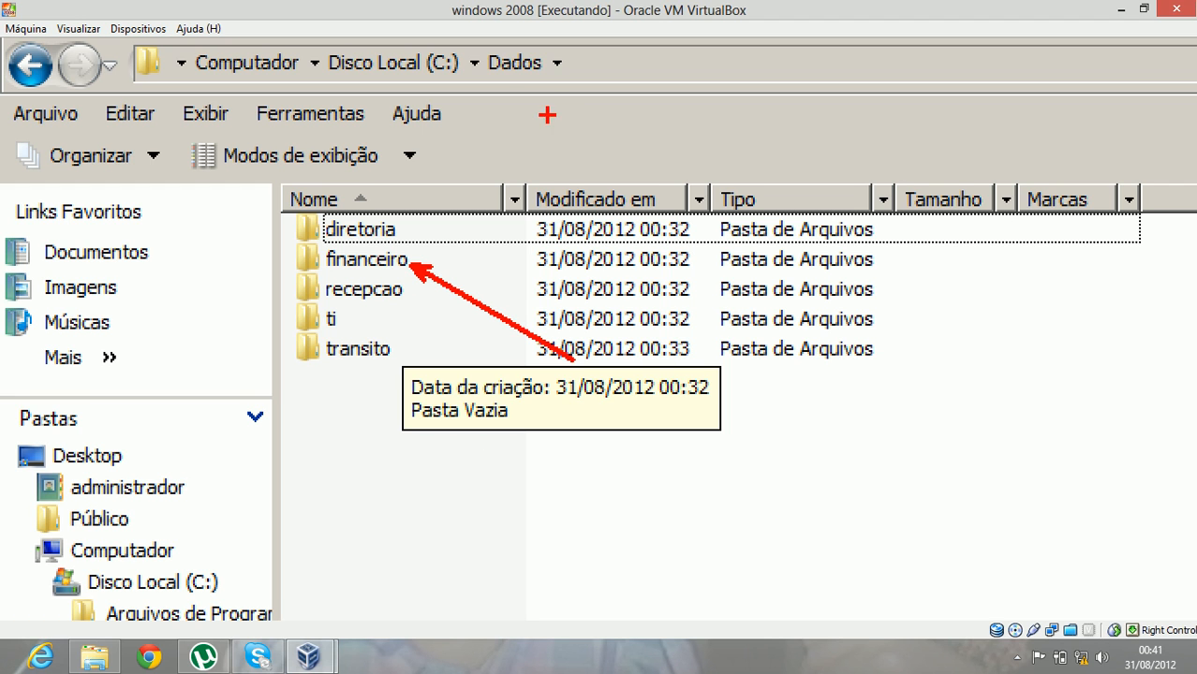
mouse_move(541, 82)
mouse_down()
mouse_move(647, 208)
mouse_move(673, 263)
mouse_up()
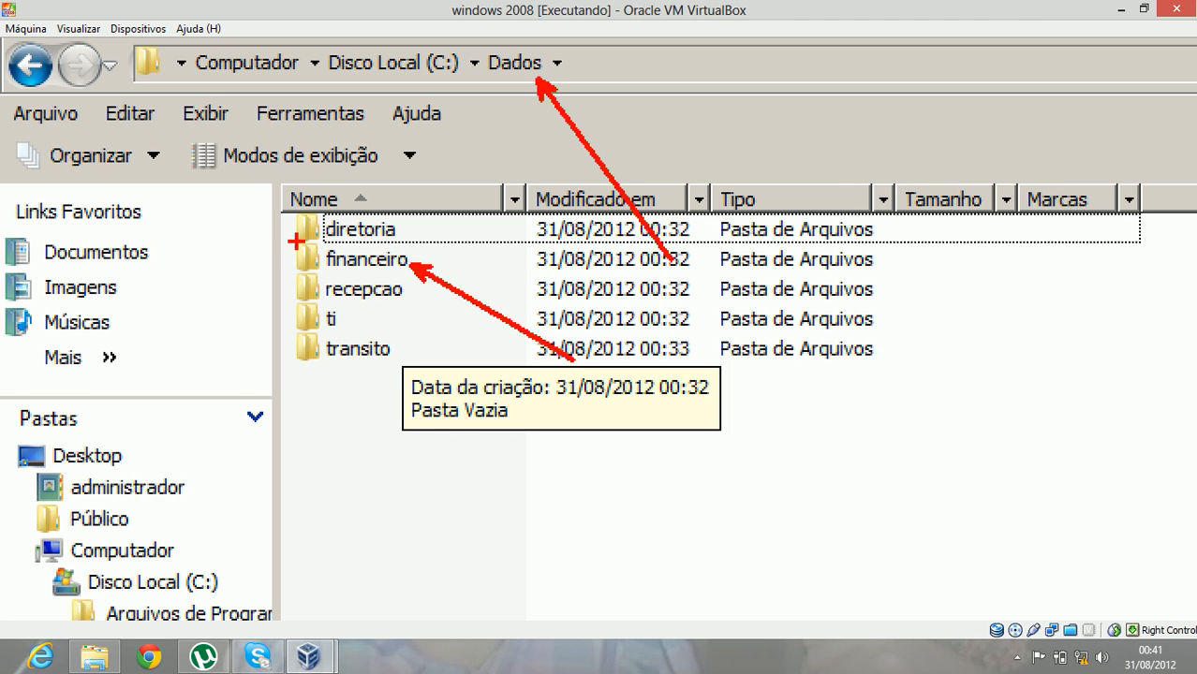
mouse_move(292, 235)
mouse_down()
mouse_move(294, 253)
mouse_move(363, 287)
mouse_move(423, 289)
mouse_up()
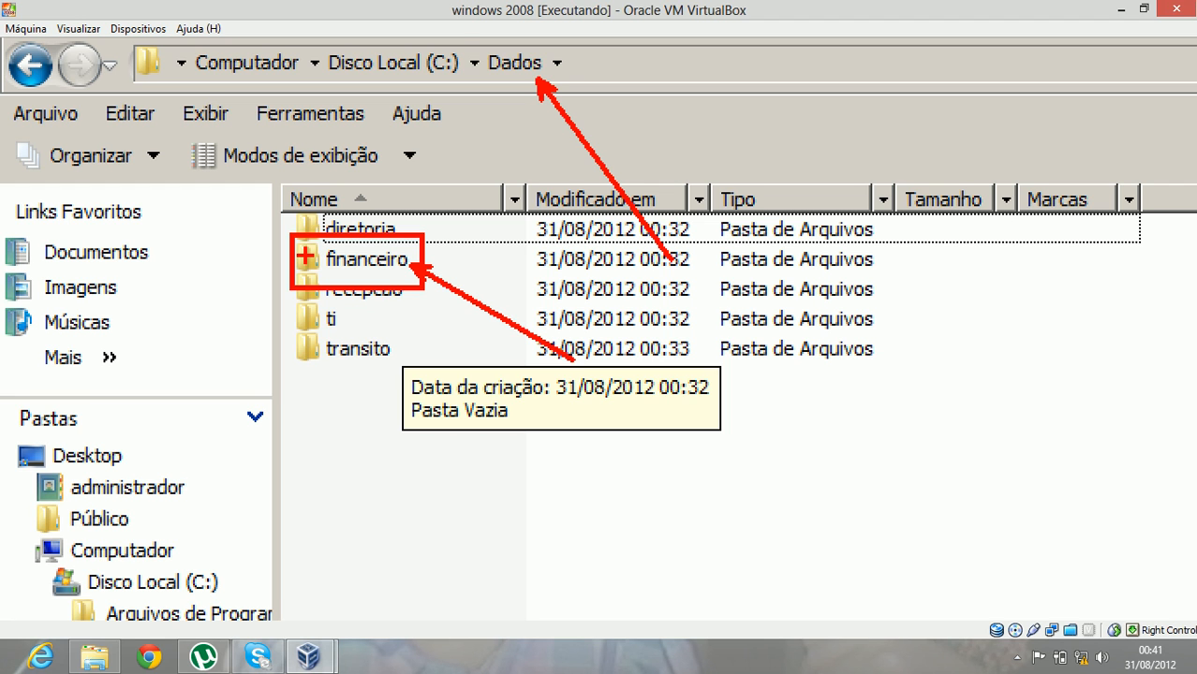
mouse_move(460, 40)
mouse_down()
mouse_move(479, 81)
mouse_move(563, 94)
mouse_up()
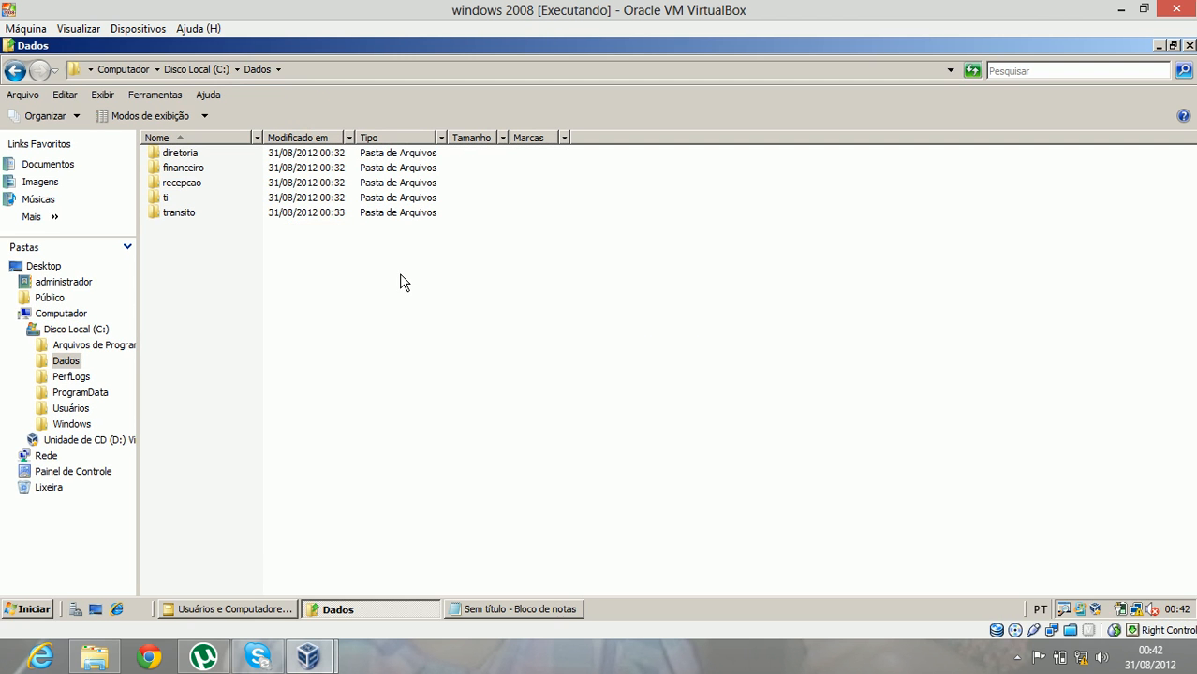
Step: Open the file sharing settings of the Dados folder on Disco Local (C:) and add Todos to the people it is shared with
click(15, 71)
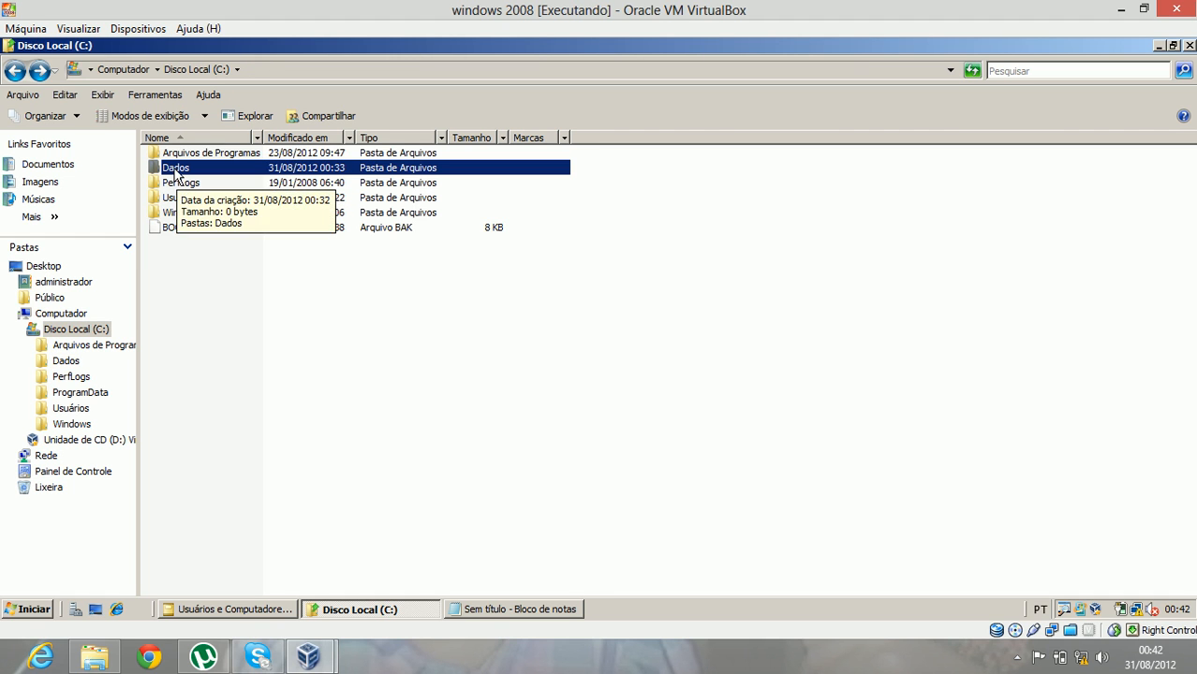
right_click(176, 173)
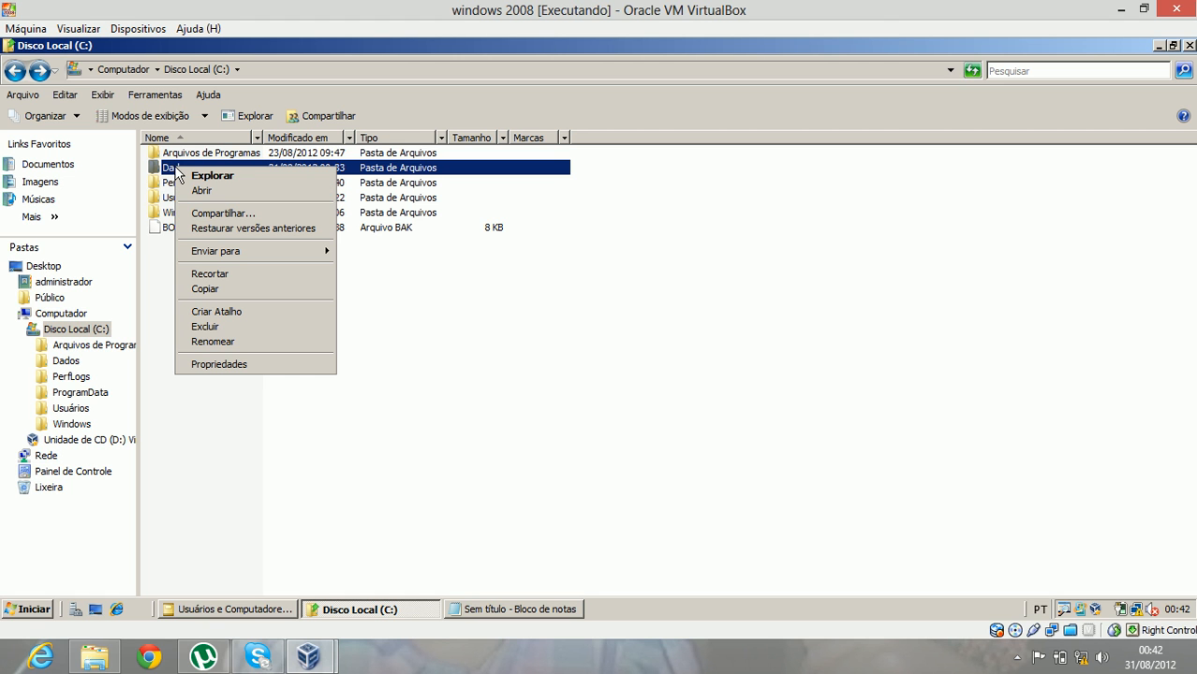
click(225, 214)
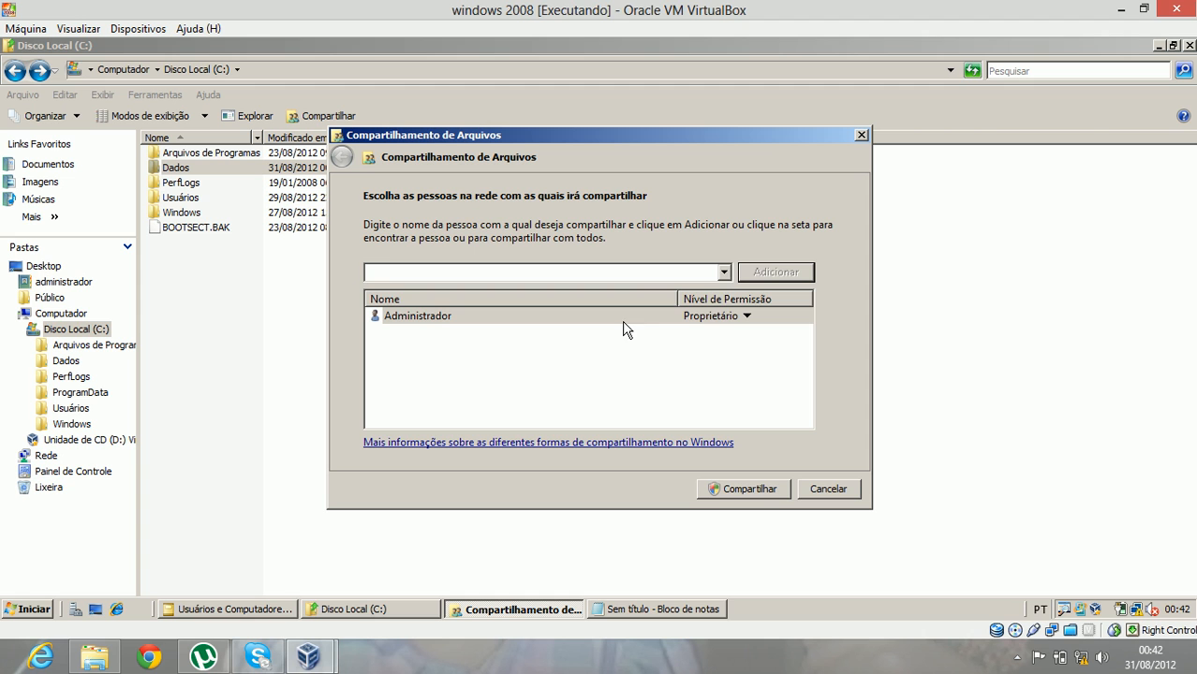
click(724, 272)
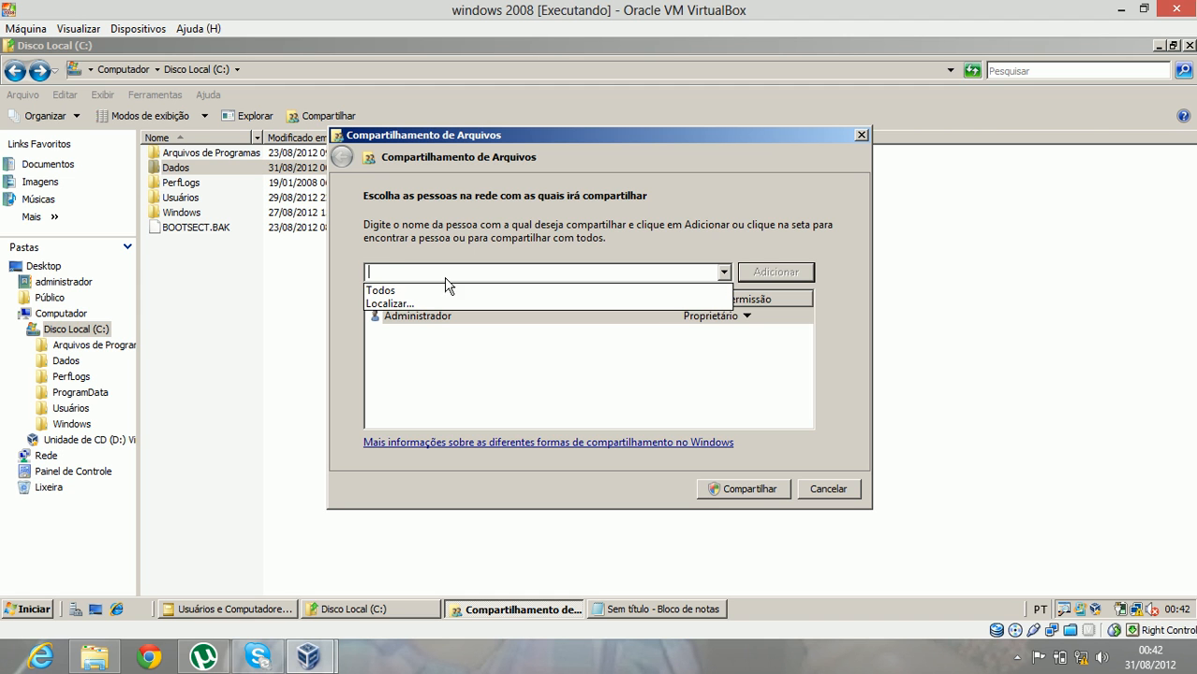
click(392, 291)
click(766, 276)
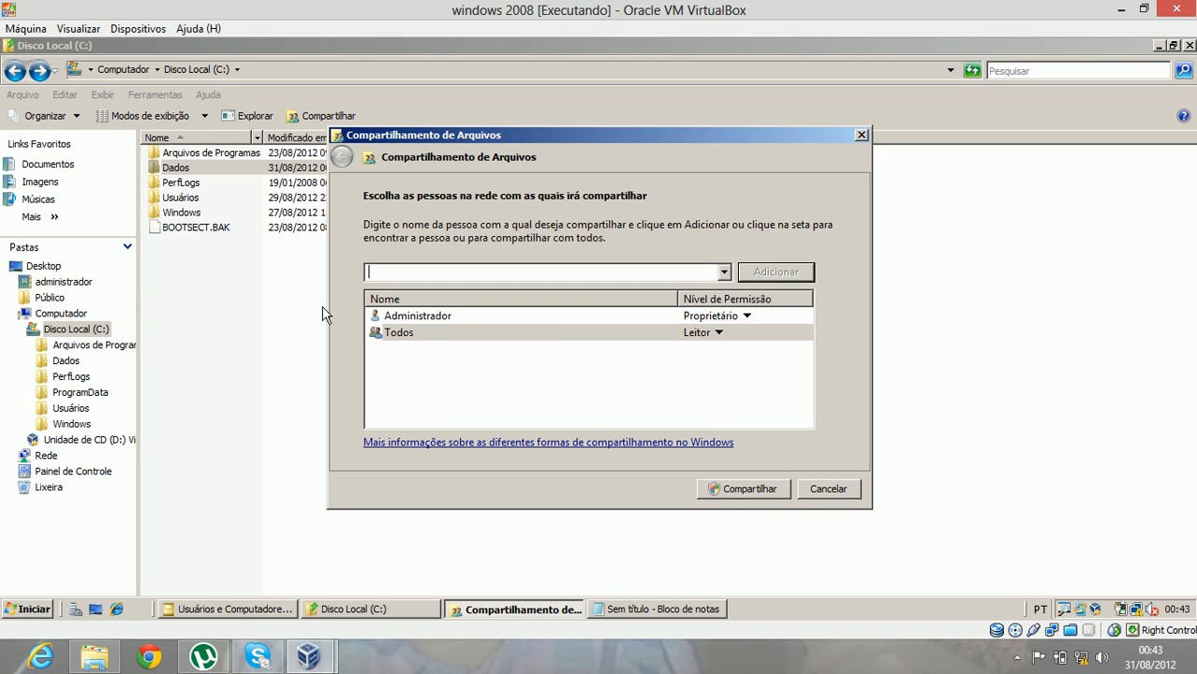
Step: Set the permission level of Todos to Contribuinte and share the Dados folder
click(719, 333)
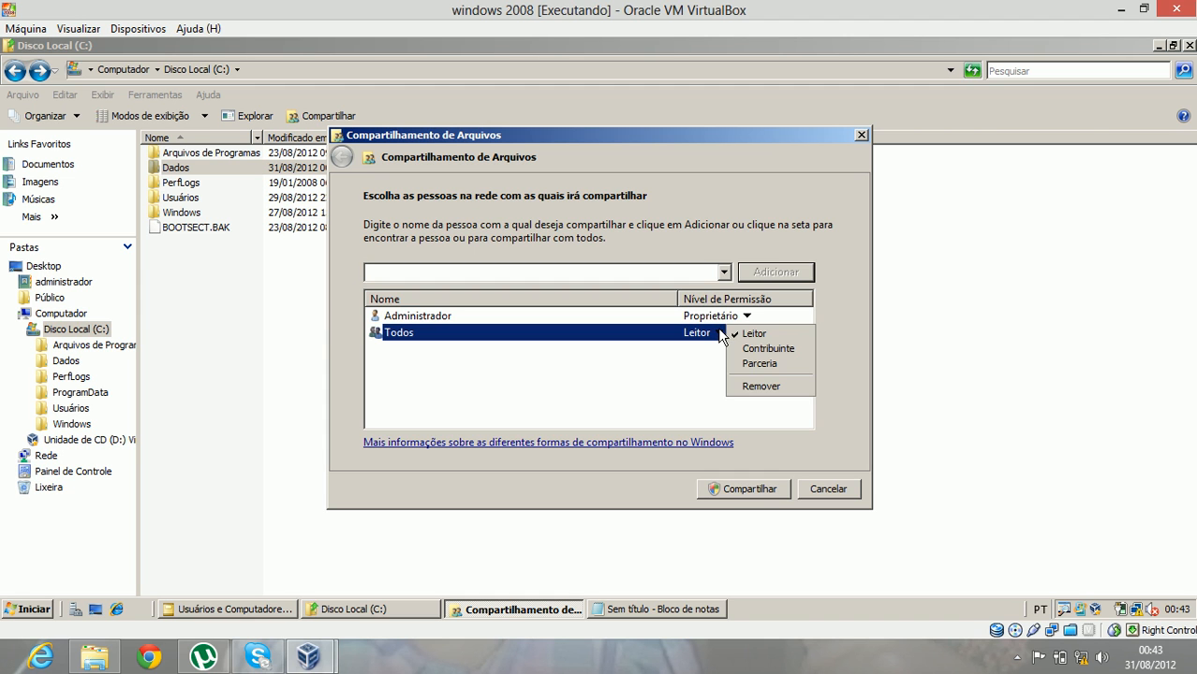
click(757, 353)
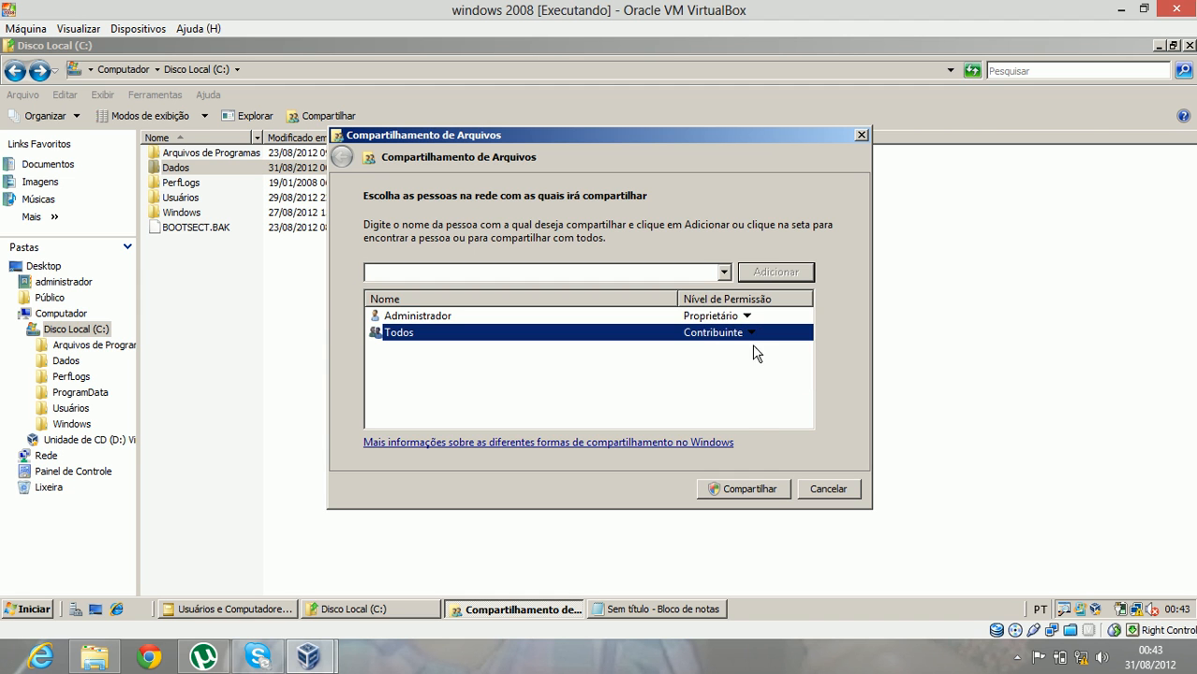
click(751, 490)
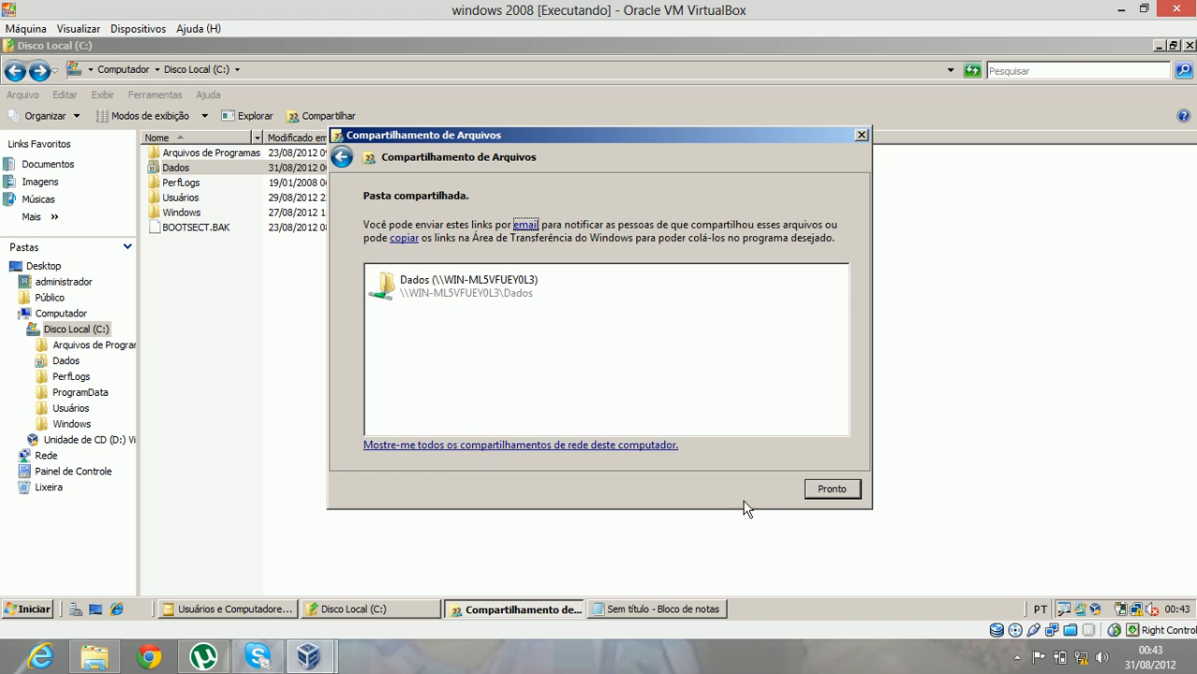
click(818, 491)
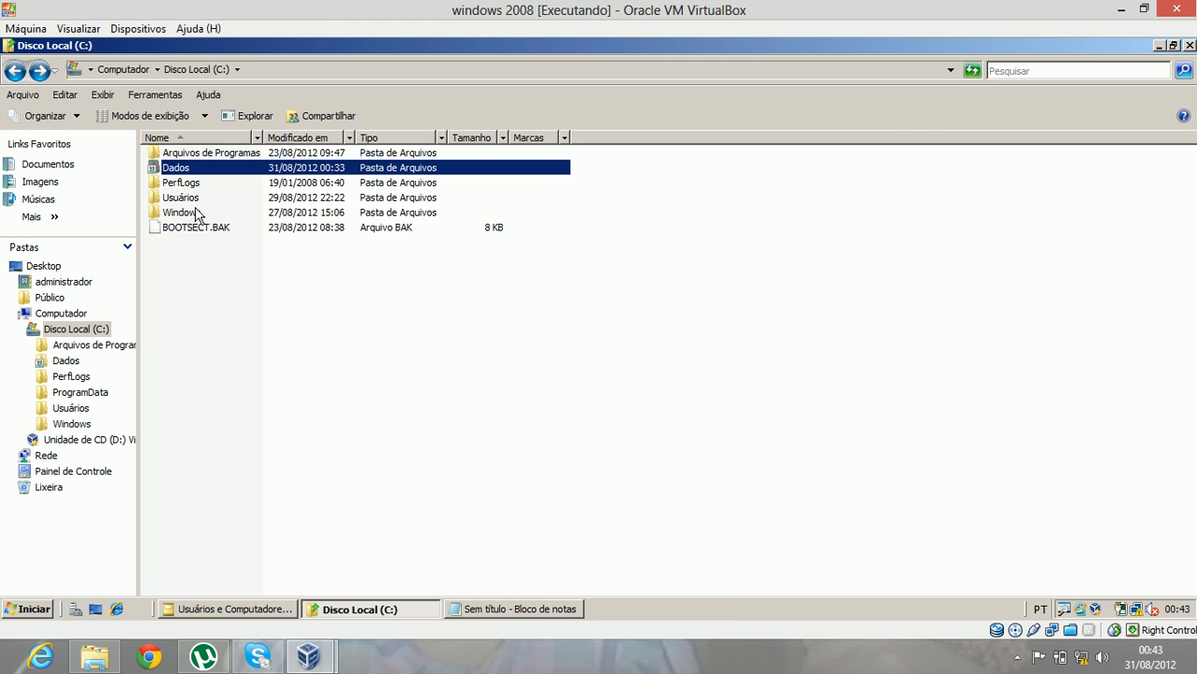
click(42, 607)
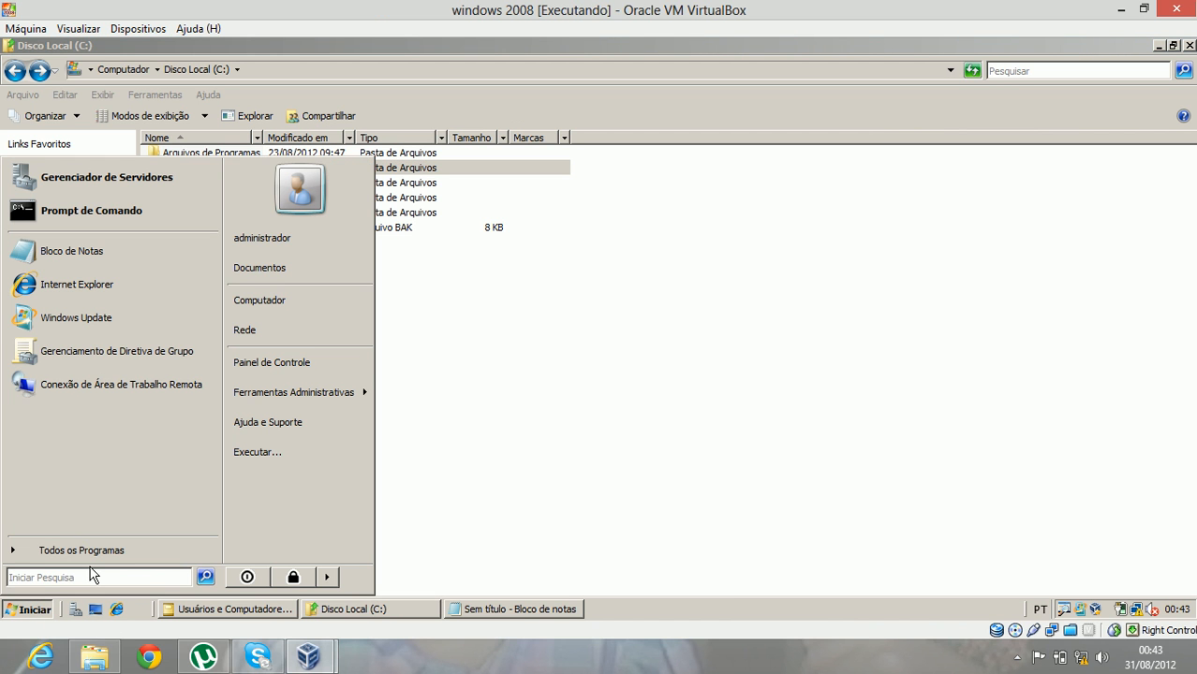
text(localhost)
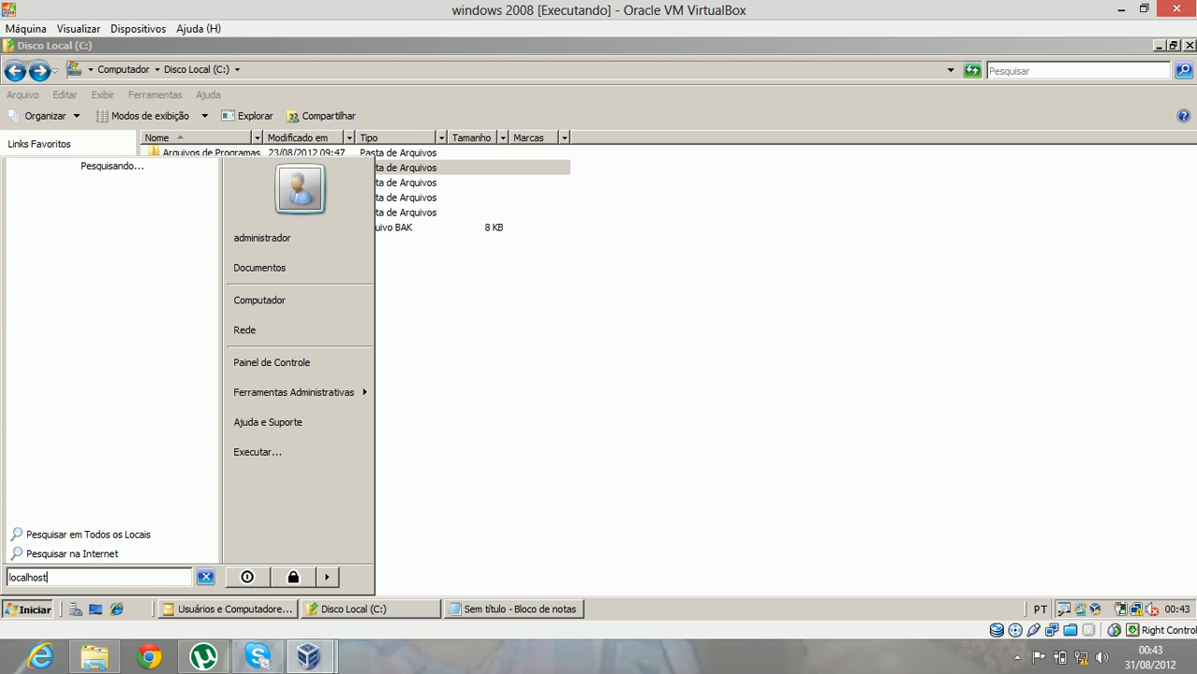
key(Return)
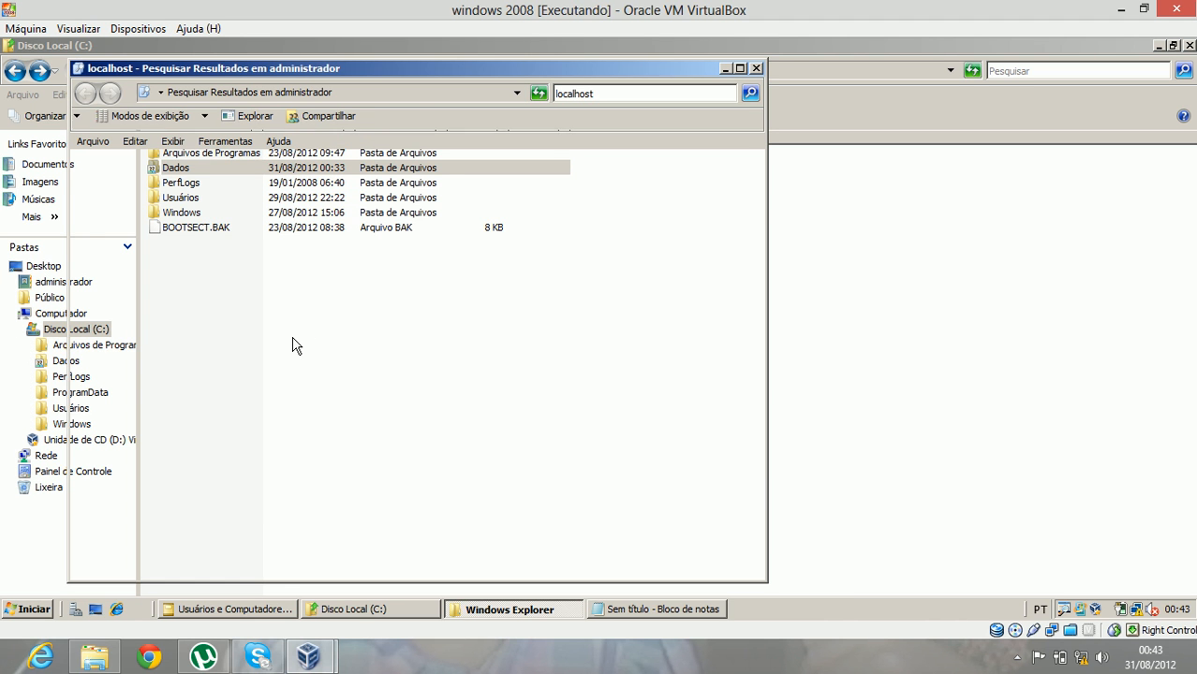
click(285, 187)
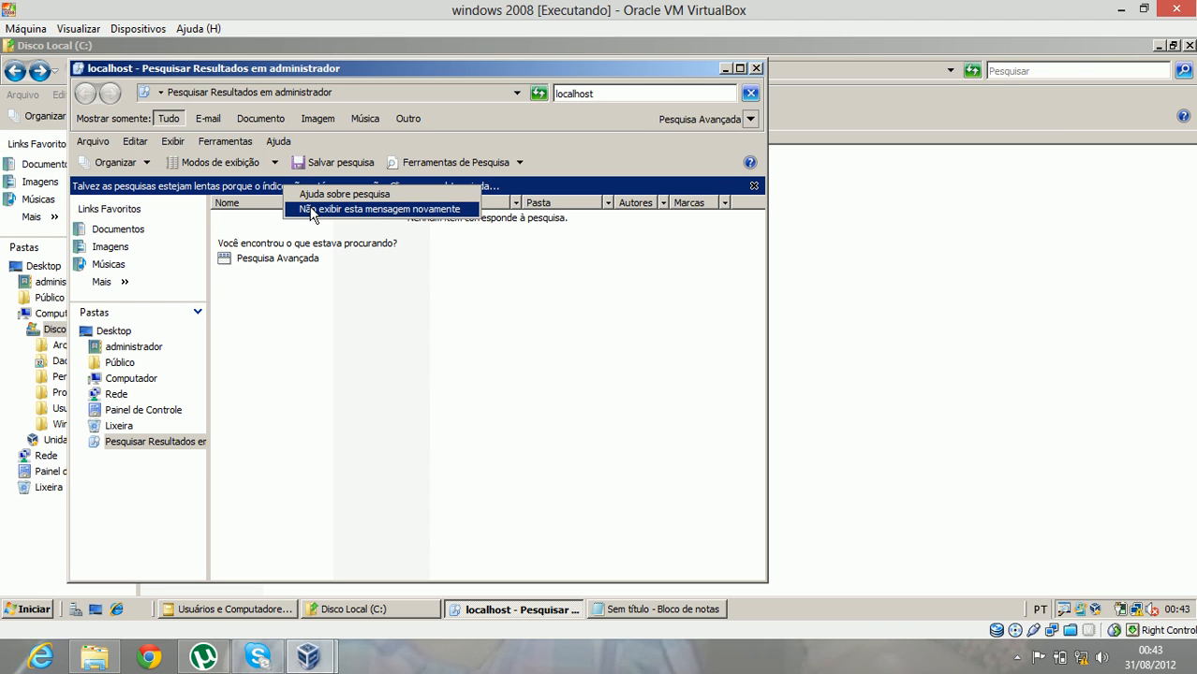
click(311, 210)
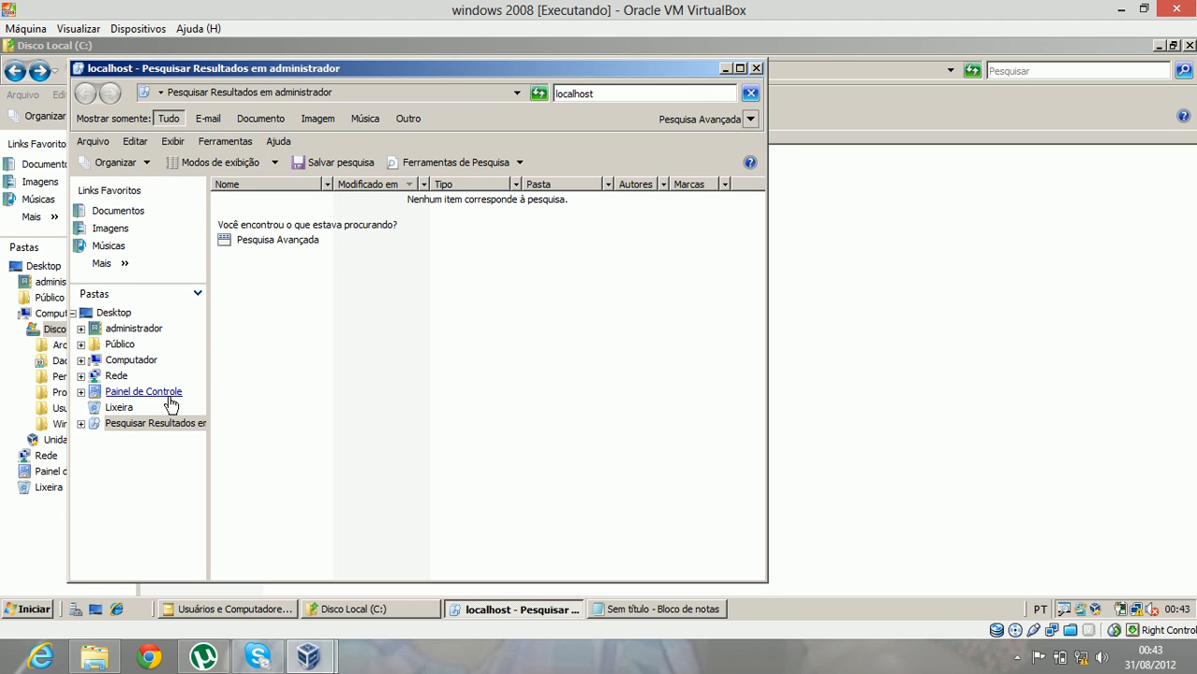
click(753, 72)
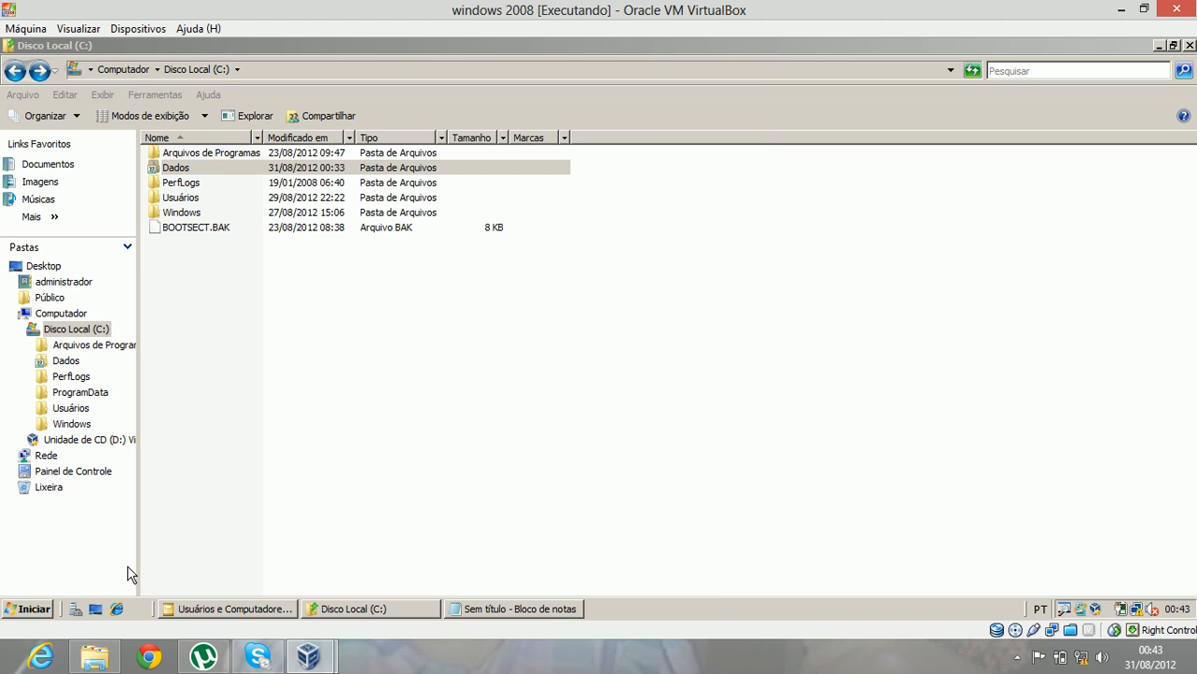
Step: Open the network path \\localhost, check the Dados share among the server's shared resources, and close the window
click(43, 610)
text(\\)
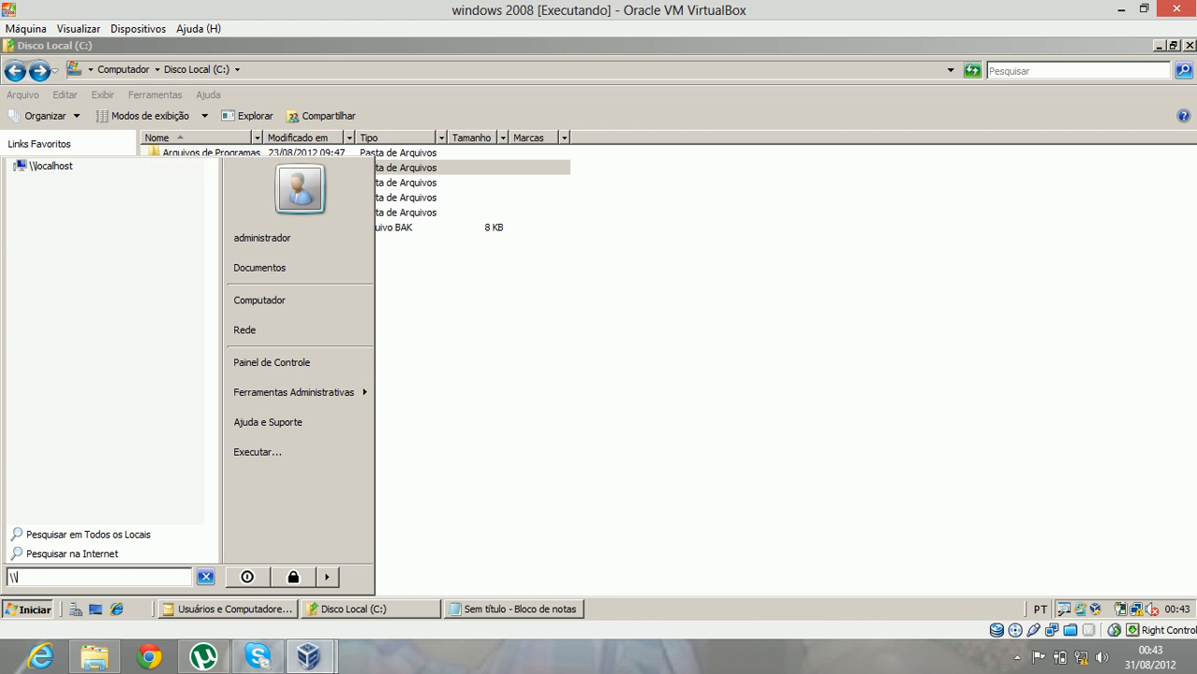
click(51, 170)
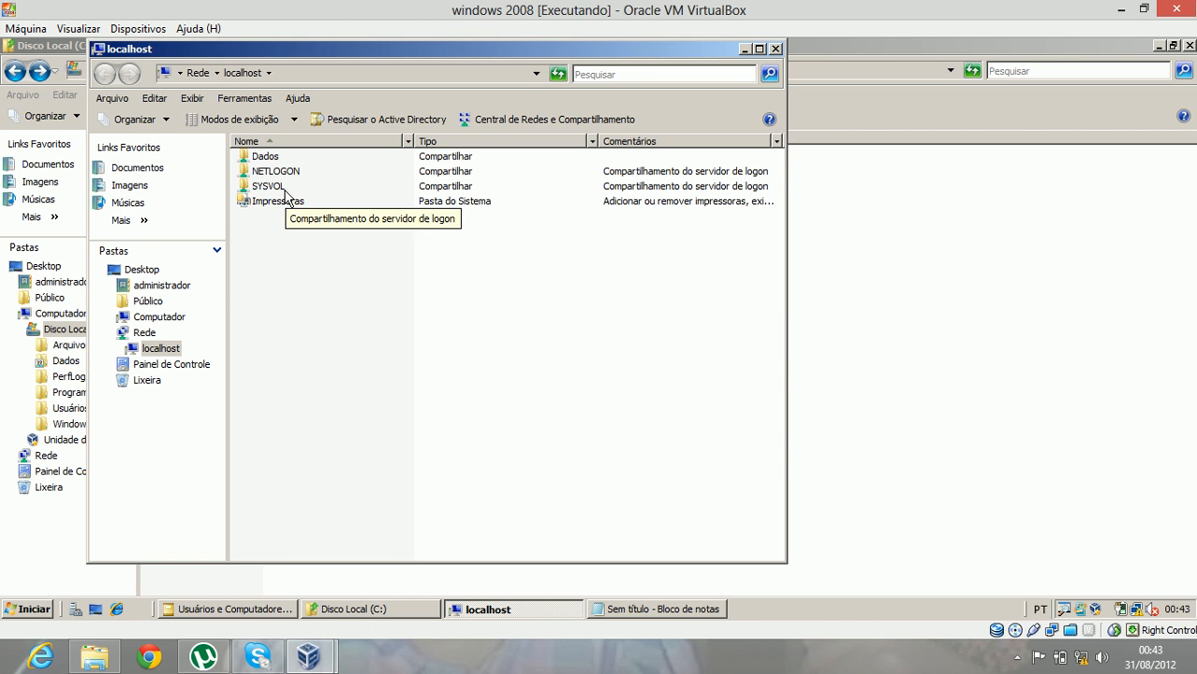
click(273, 159)
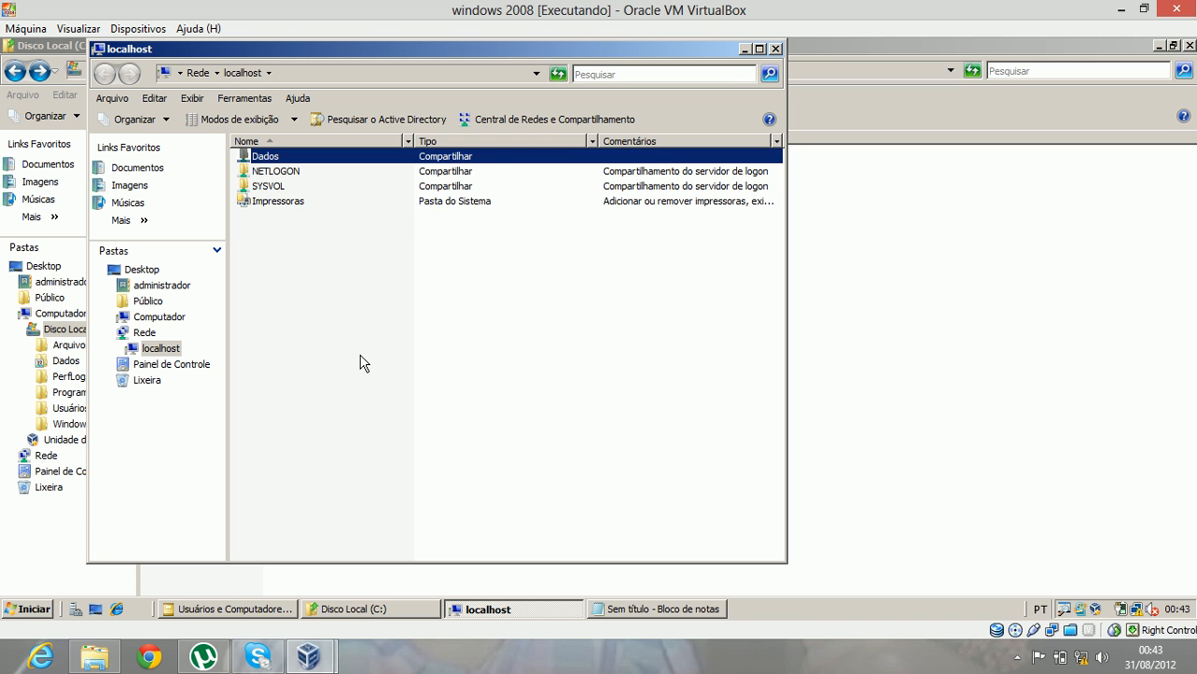
key(super+plus)
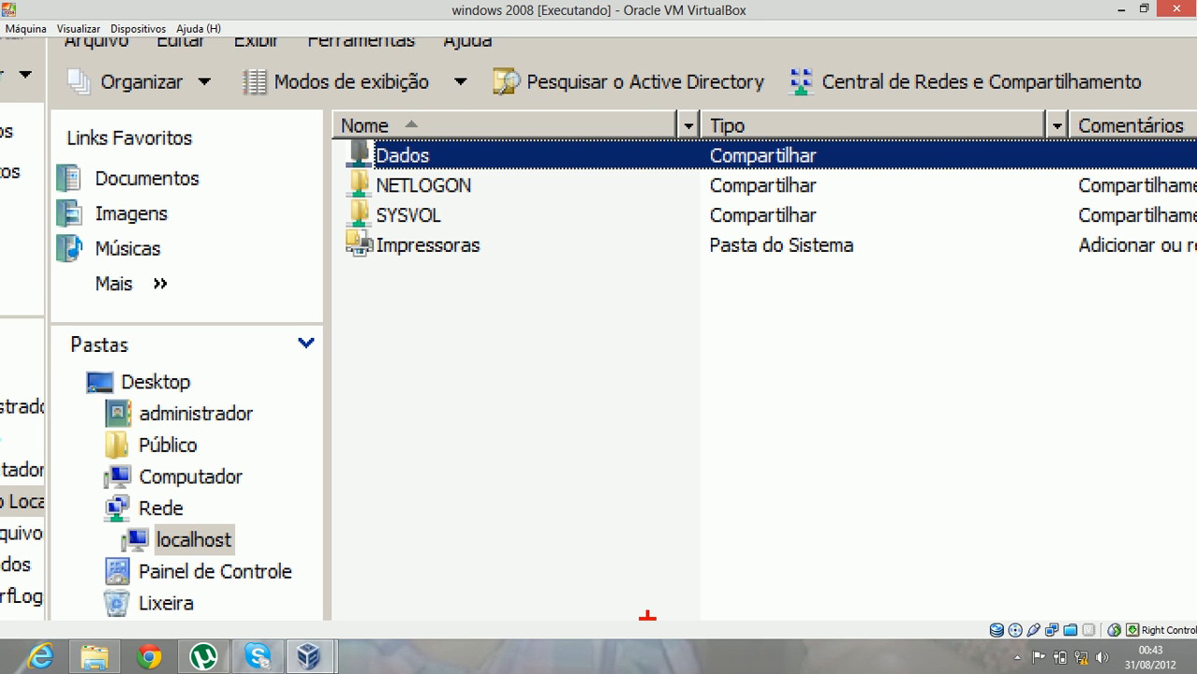
key(super+minus)
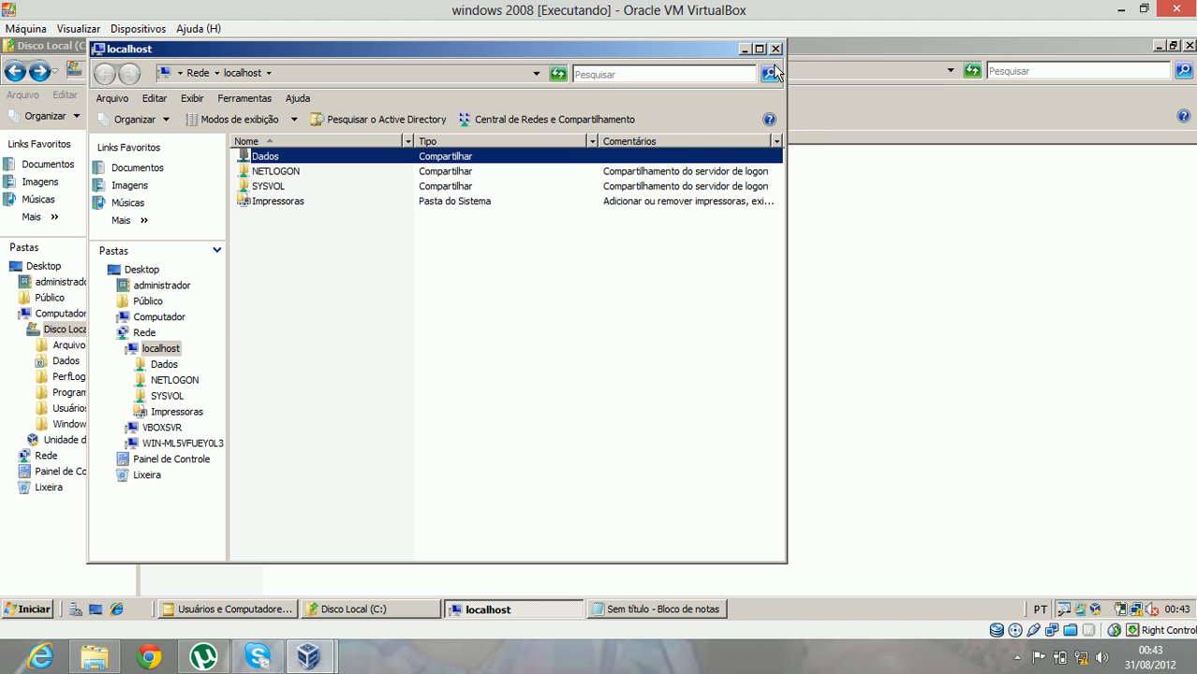
click(776, 48)
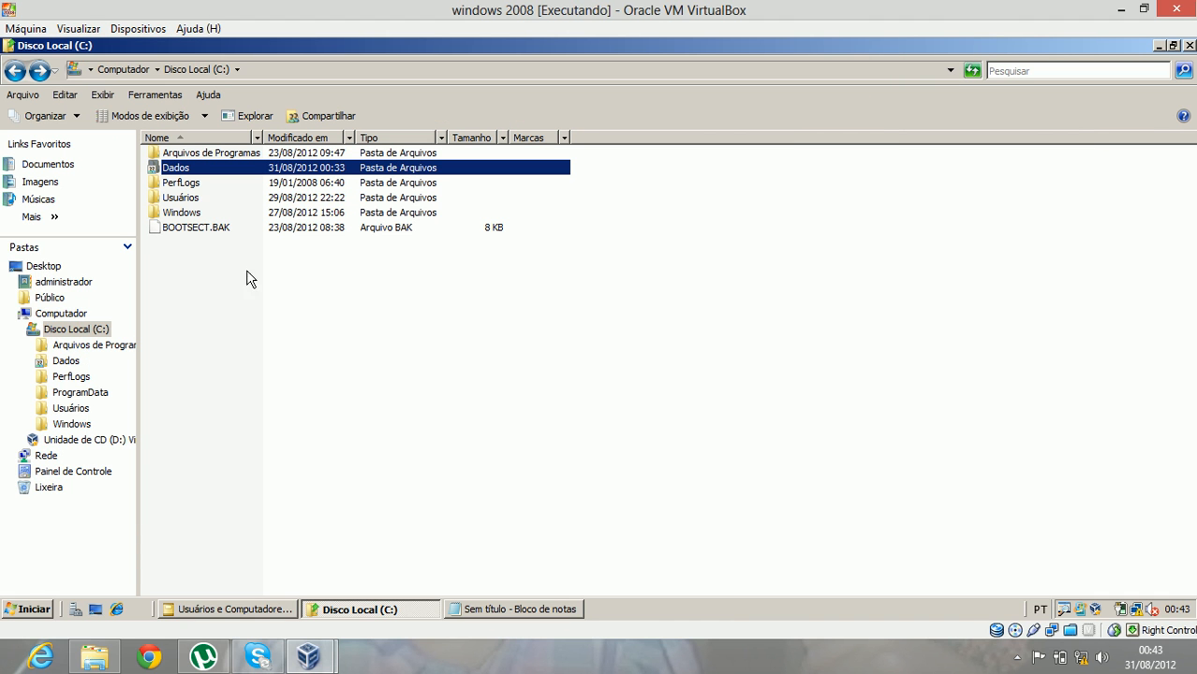
Step: Open the security properties of the recepcao folder inside Dados and review the permissions listed for Todos
double_click(175, 168)
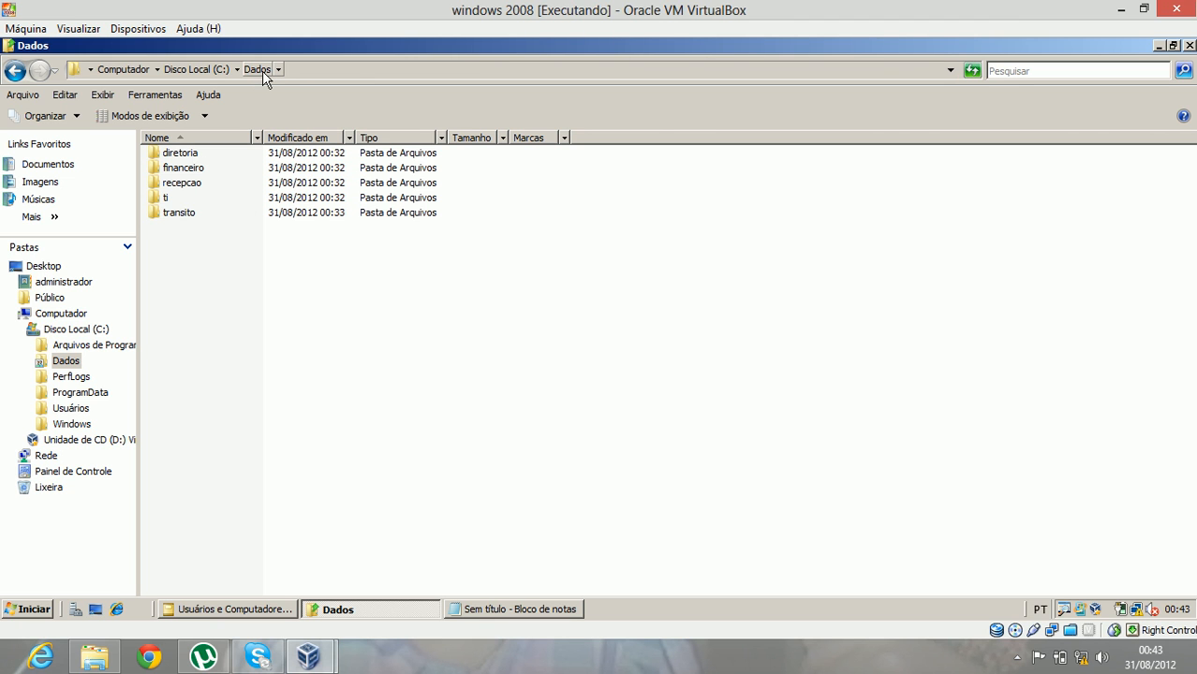
double_click(184, 183)
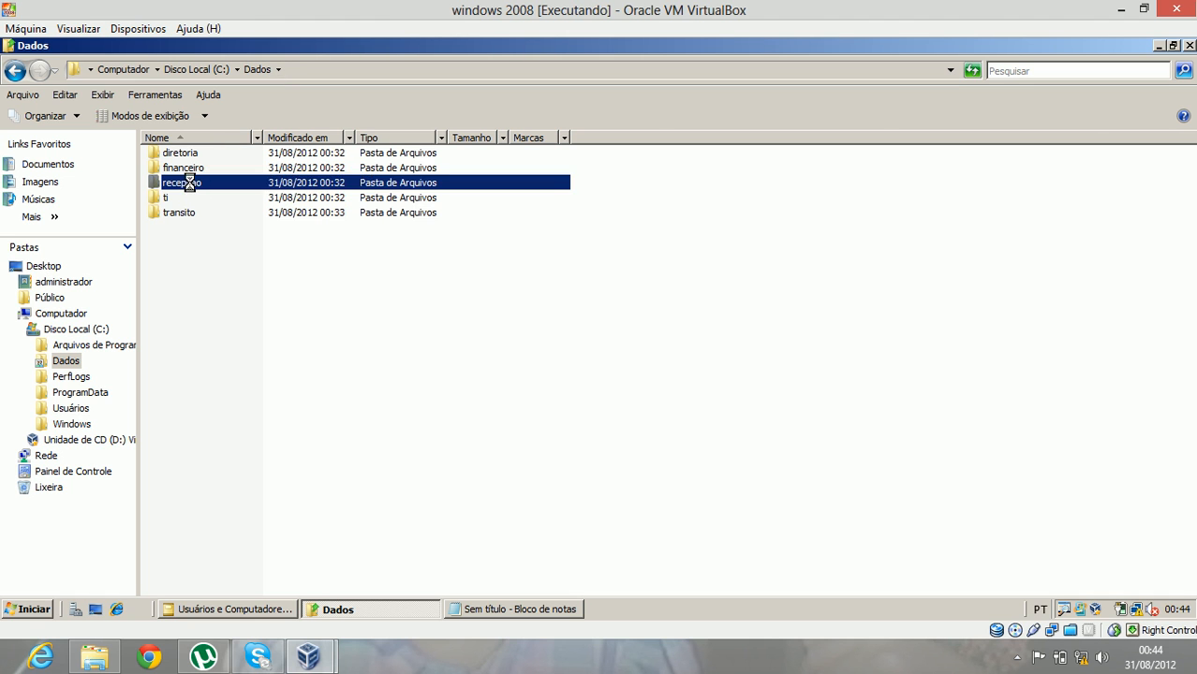
click(16, 69)
right_click(173, 187)
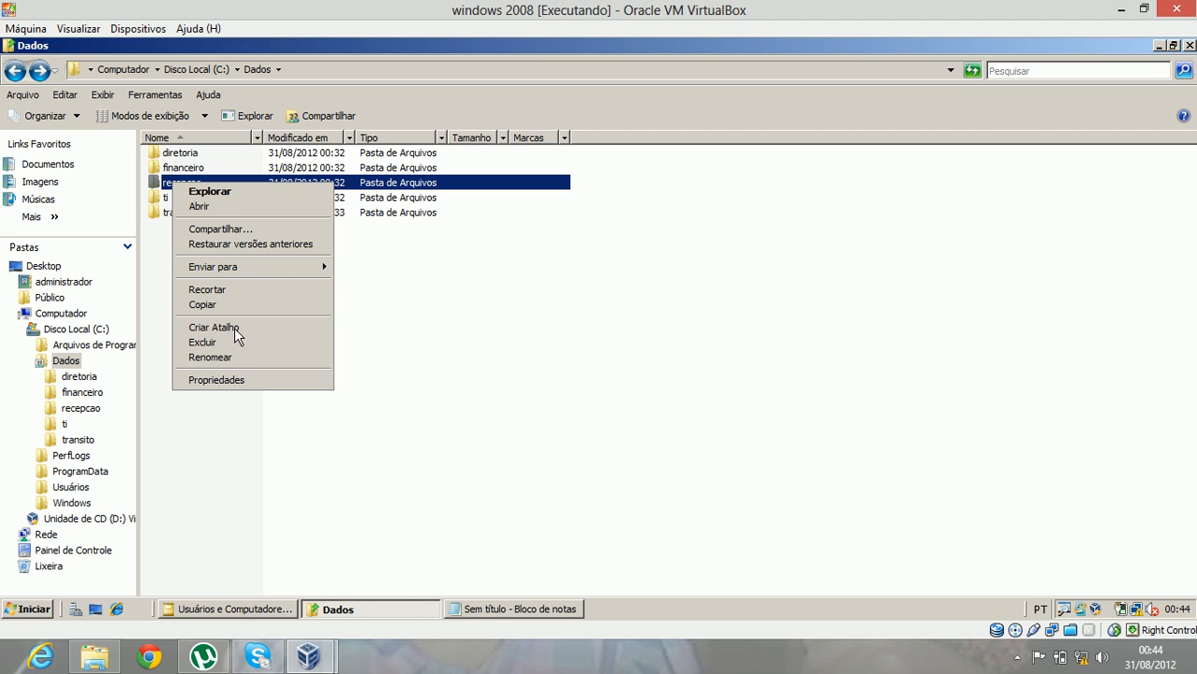
click(234, 381)
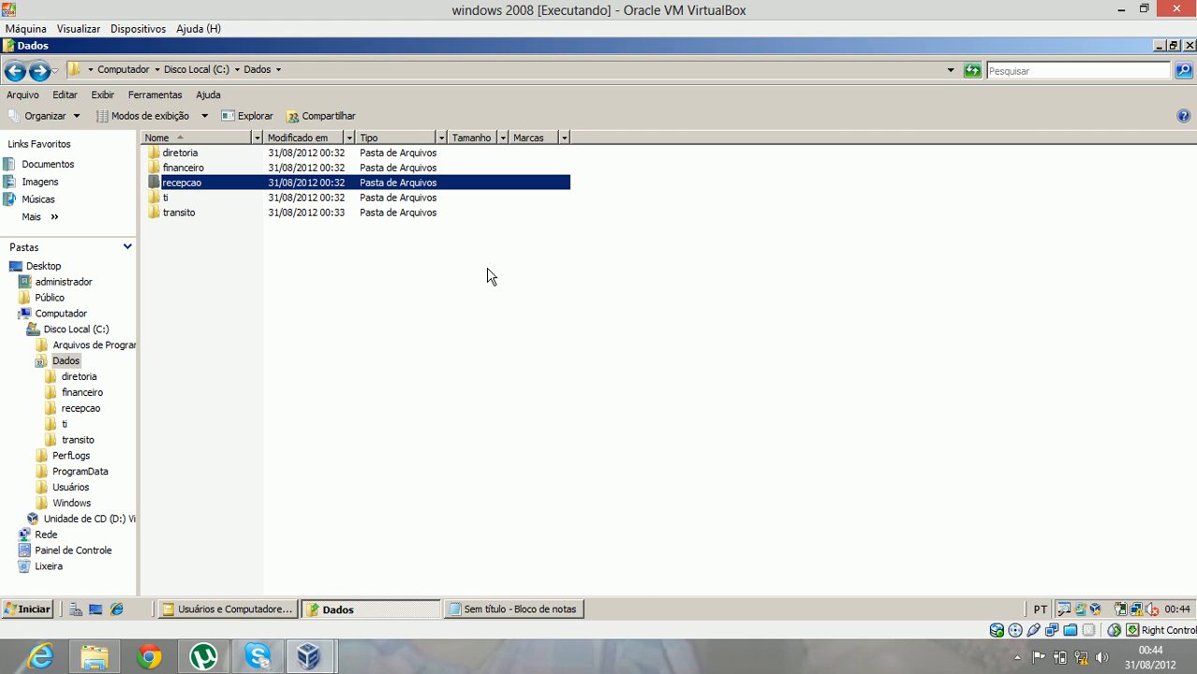
drag(396, 172, 702, 88)
click(656, 195)
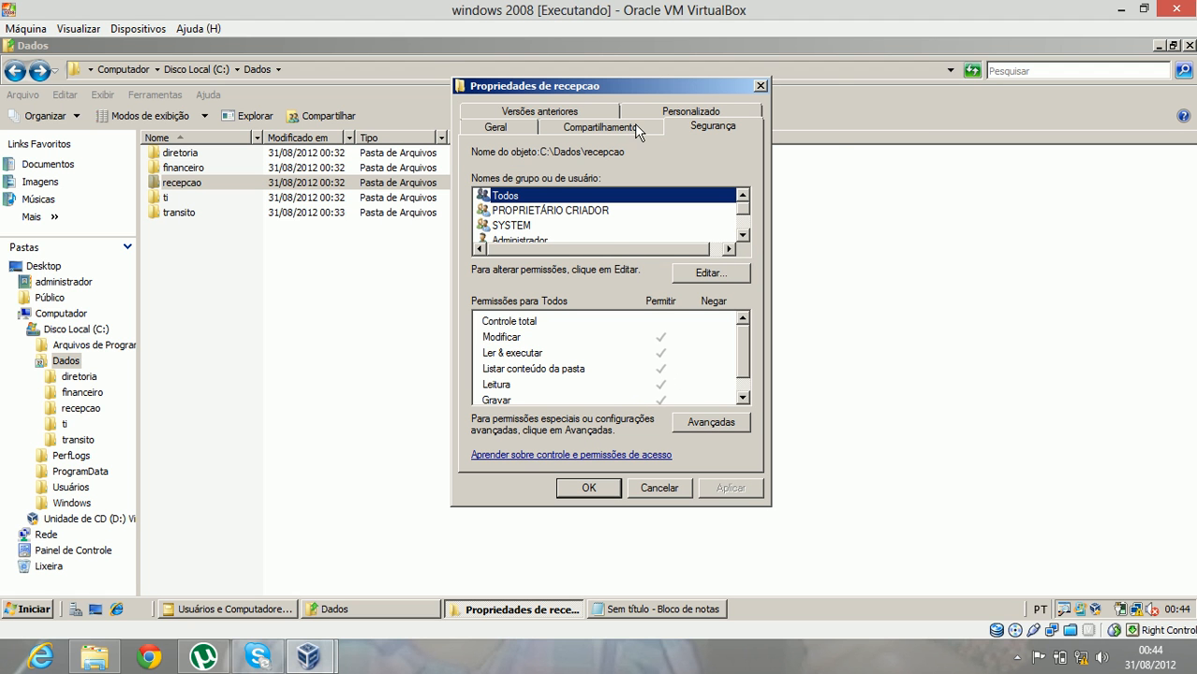
drag(622, 89, 689, 91)
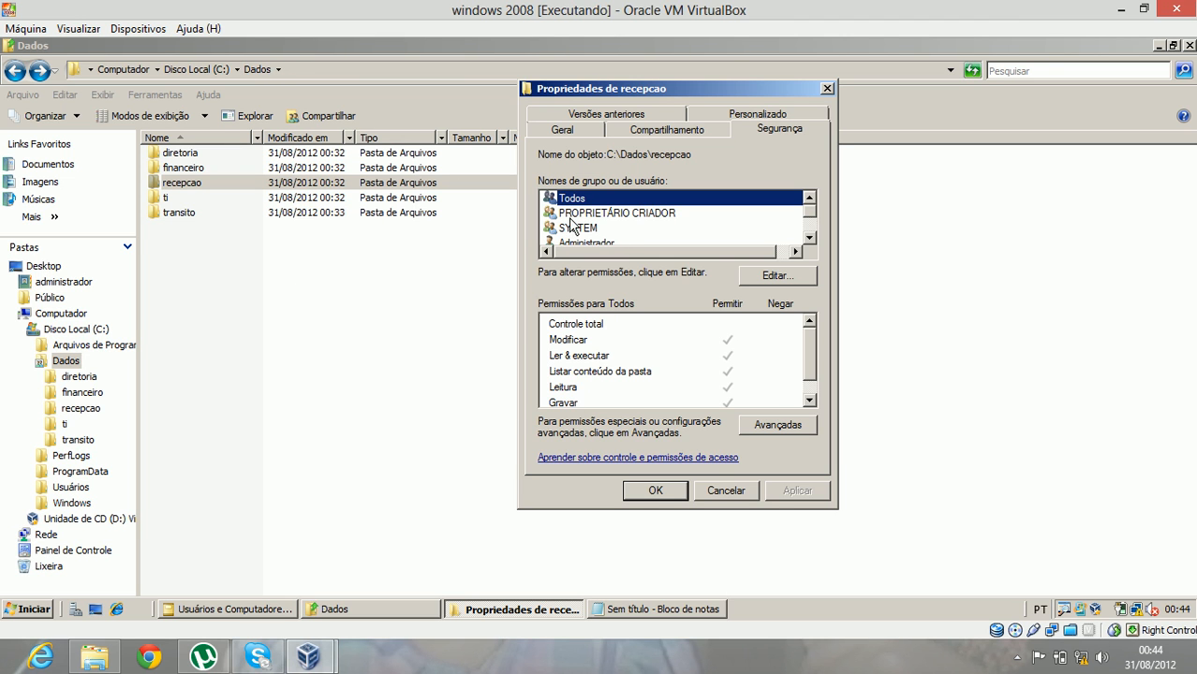
Step: Turn off inheritable permissions from the parent in recepcao's advanced security settings, removing the inherited entries
click(775, 428)
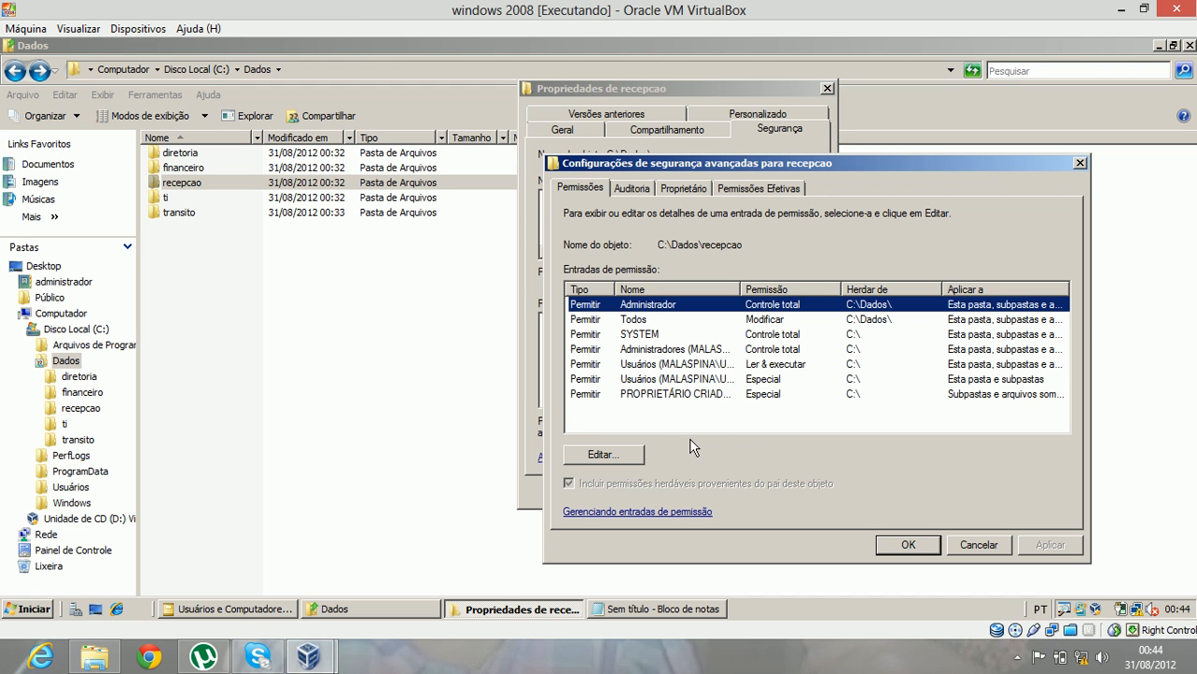
click(622, 455)
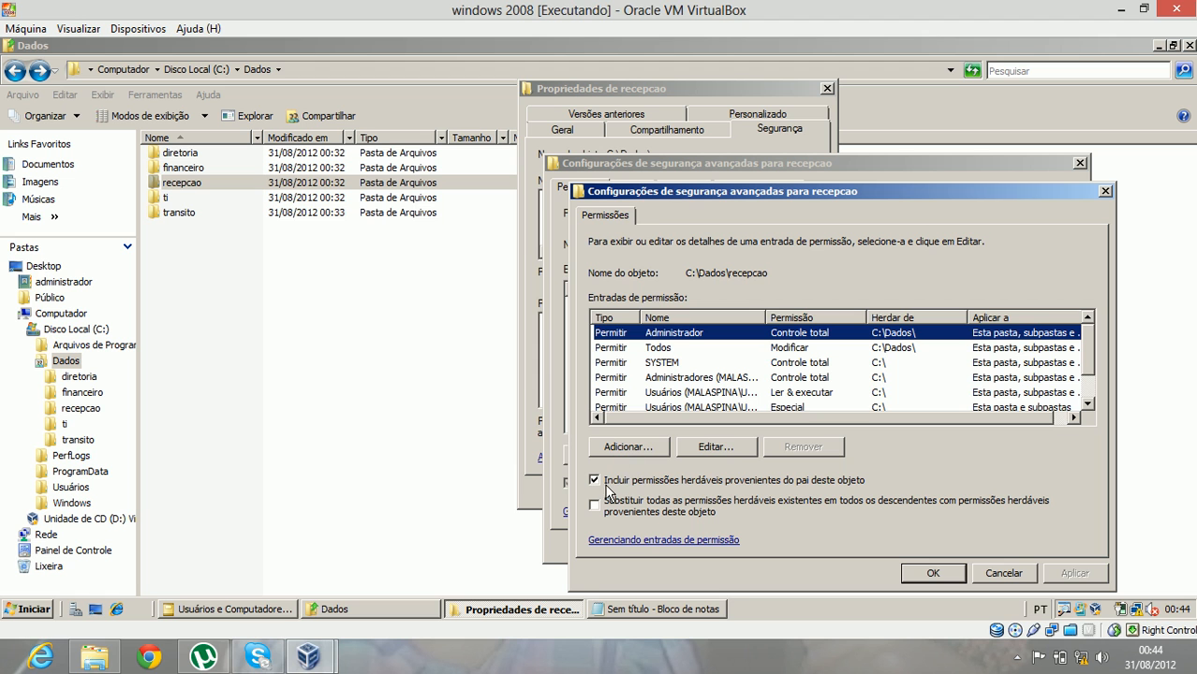
click(593, 481)
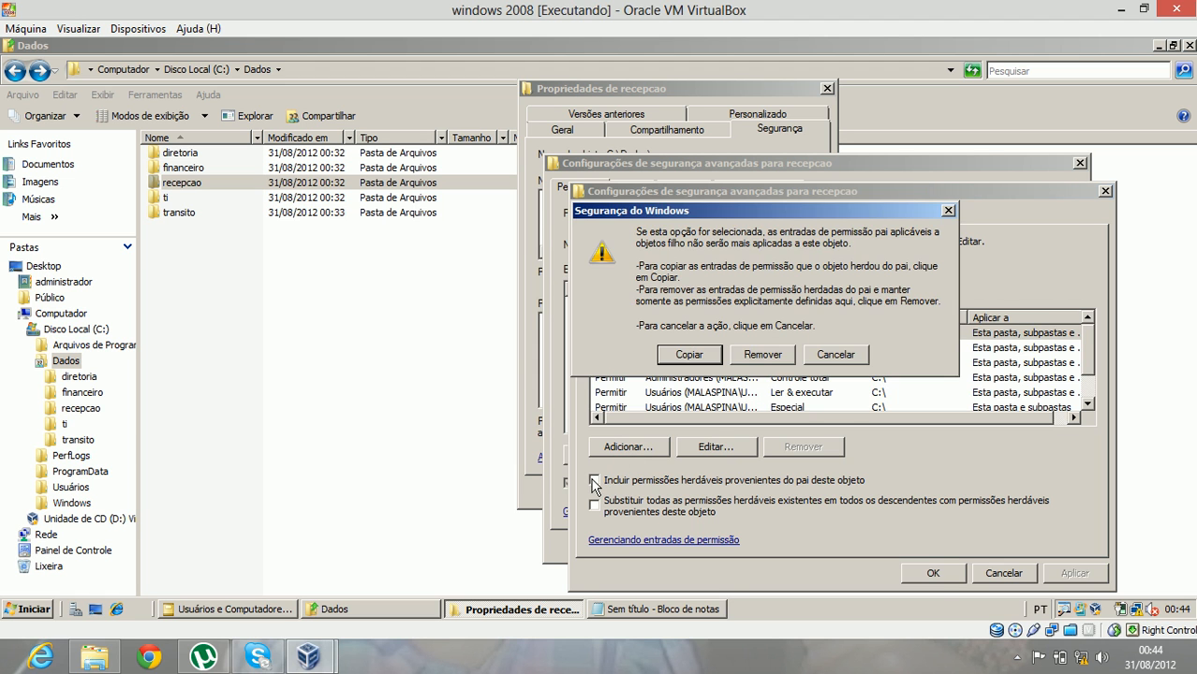
click(763, 354)
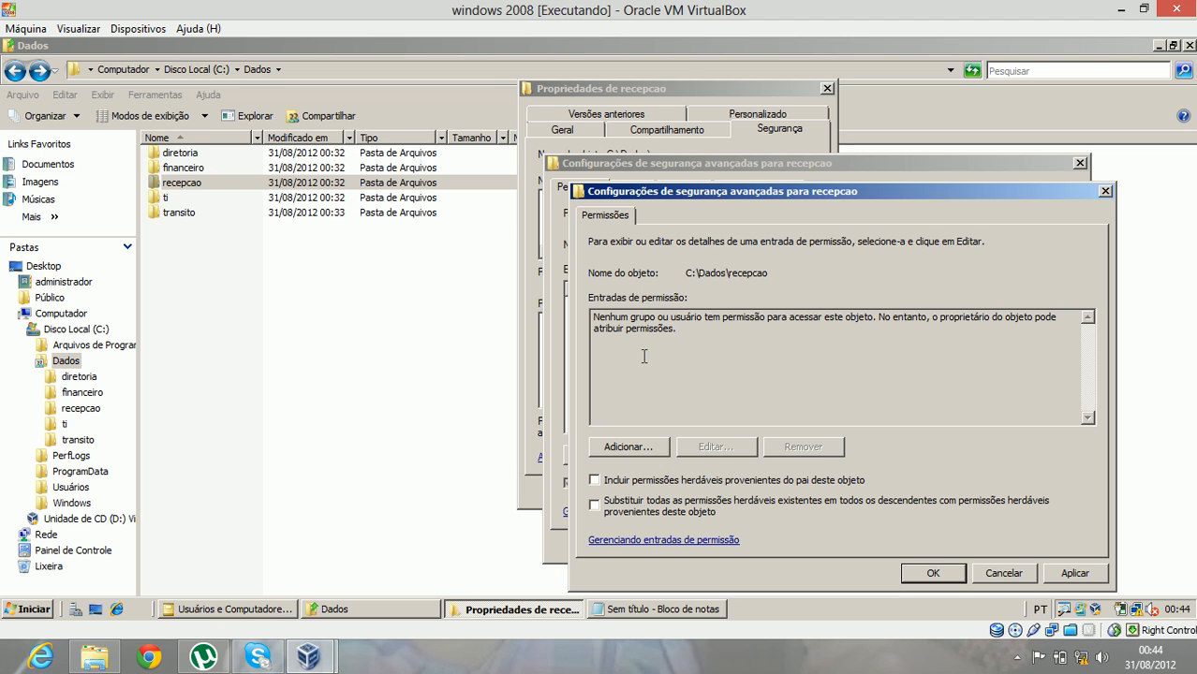
Step: Choose Grupo_recepcao, with its name verified, as the group for a new permission entry on the recepcao folder
click(641, 450)
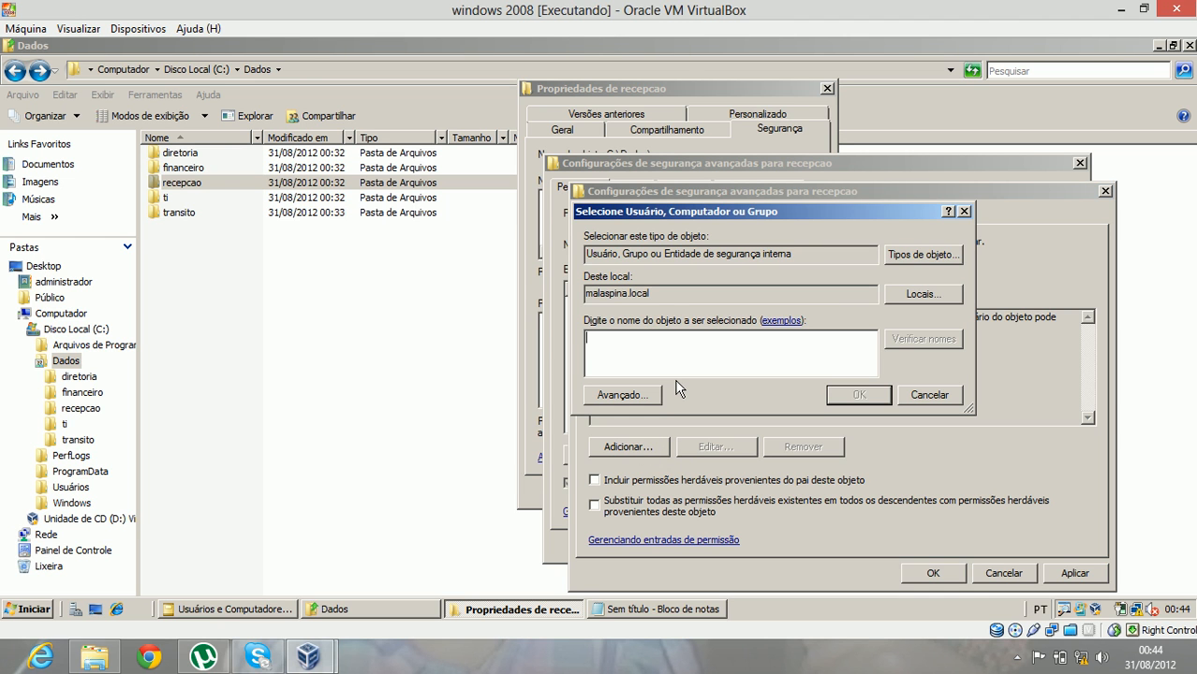
text(Grupo_recepcao)
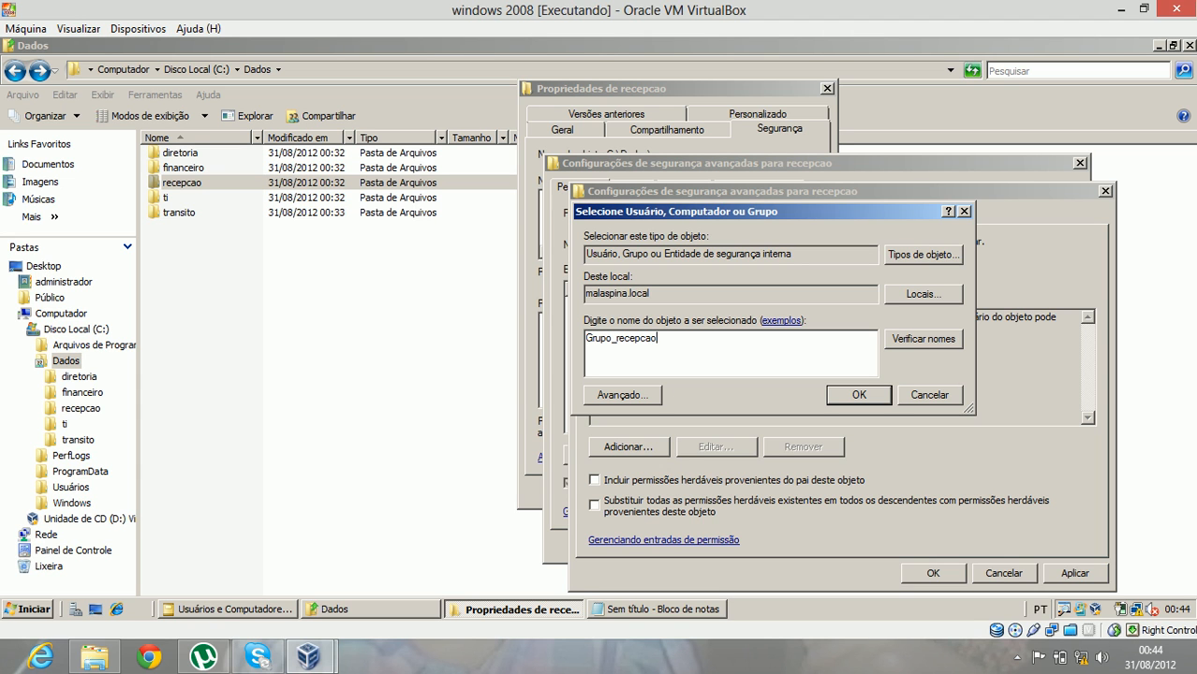
click(910, 342)
click(859, 395)
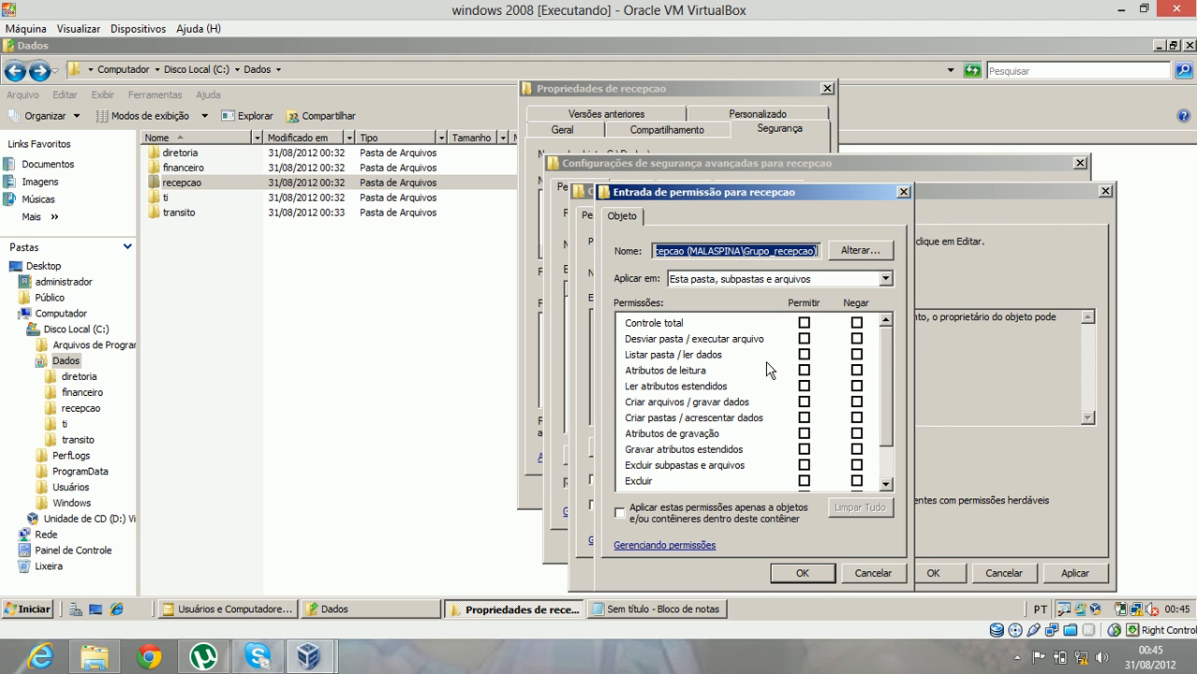
Step: Allow Grupo_recepcao every permission on the recepcao folder except Controle total, Alterar permissões and Apropriar-se, and confirm the entry
drag(887, 372, 888, 348)
click(804, 323)
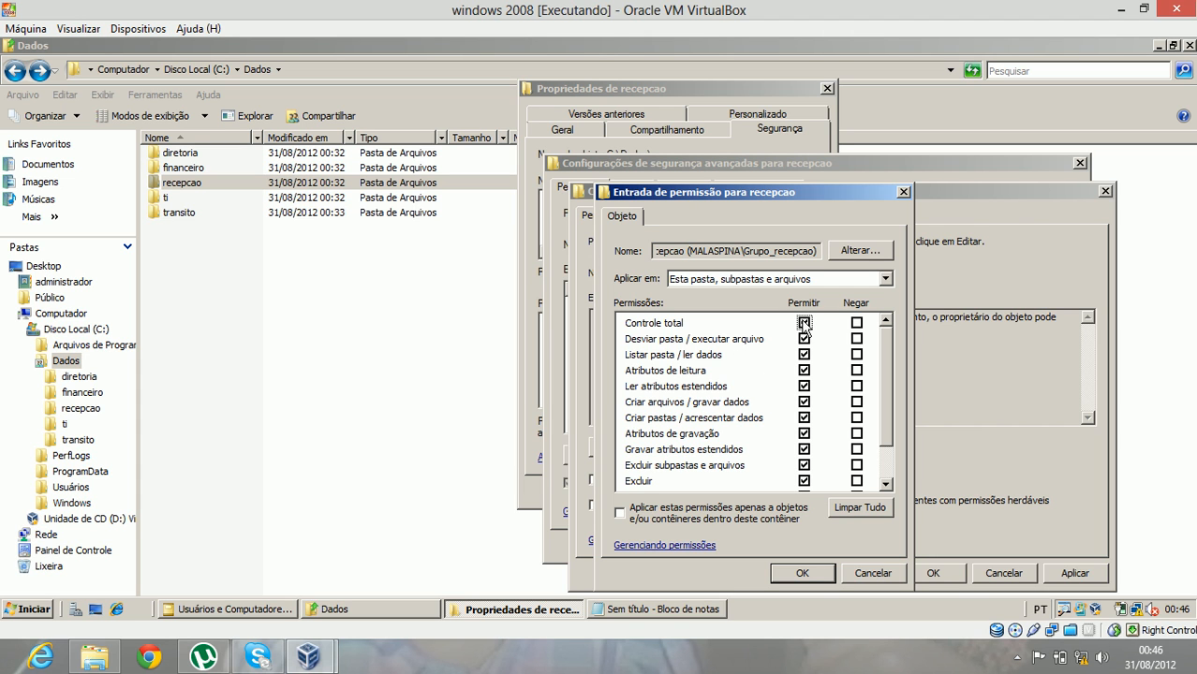
click(804, 323)
drag(889, 369, 891, 437)
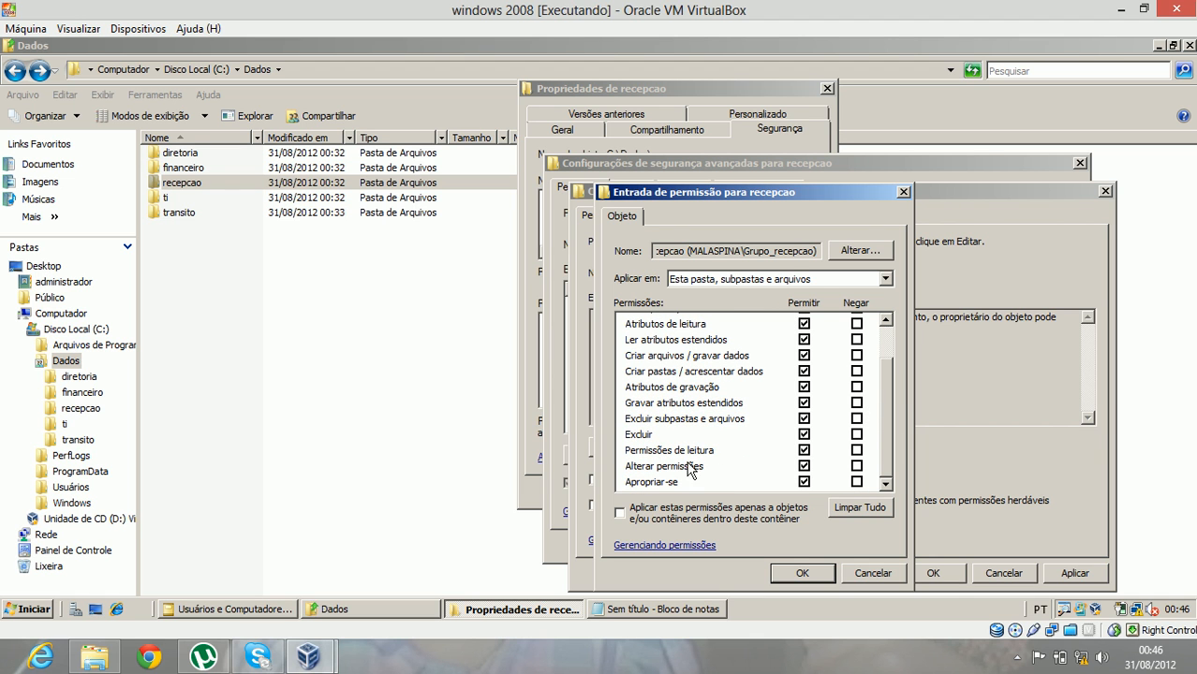
click(804, 466)
click(804, 482)
drag(891, 423, 887, 380)
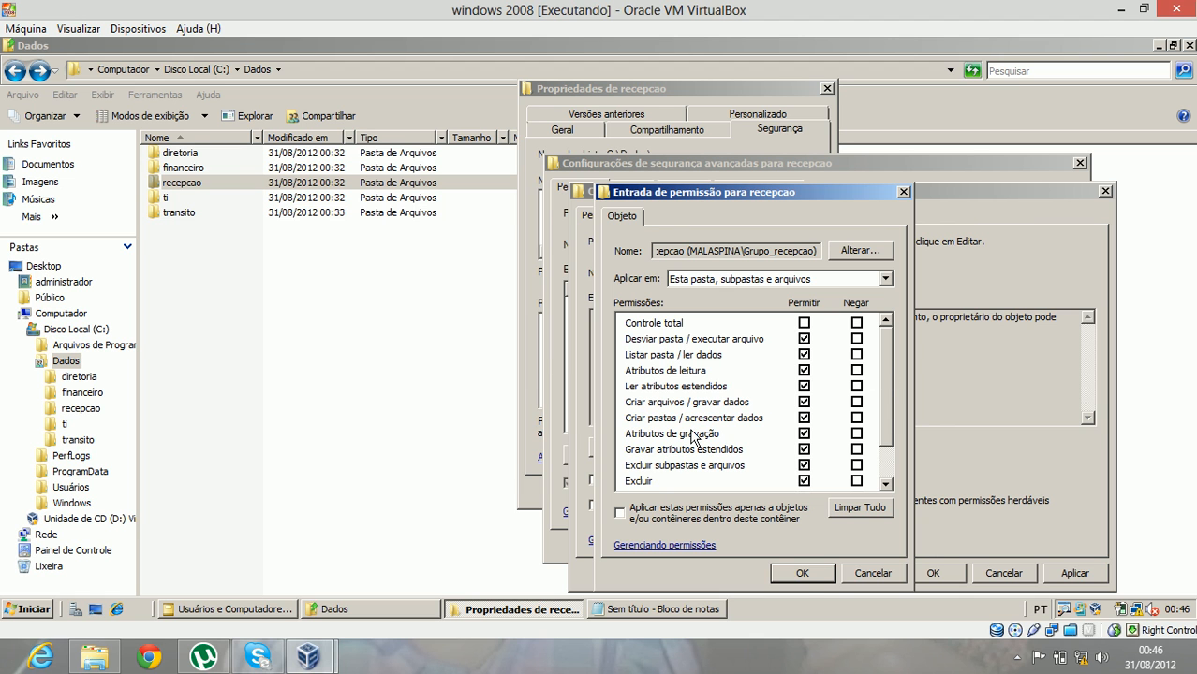
click(801, 573)
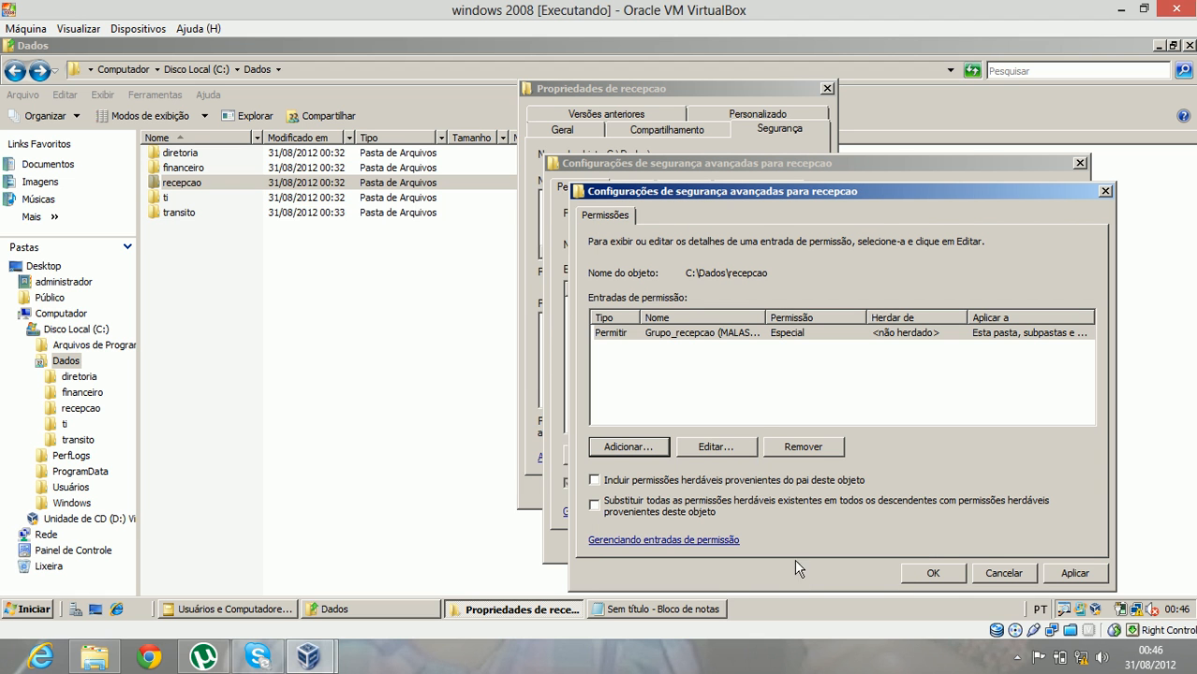
Step: Choose the Administradores group from the matching names as the group for another permission entry on the recepcao folder
click(640, 450)
text(administradores)
click(892, 340)
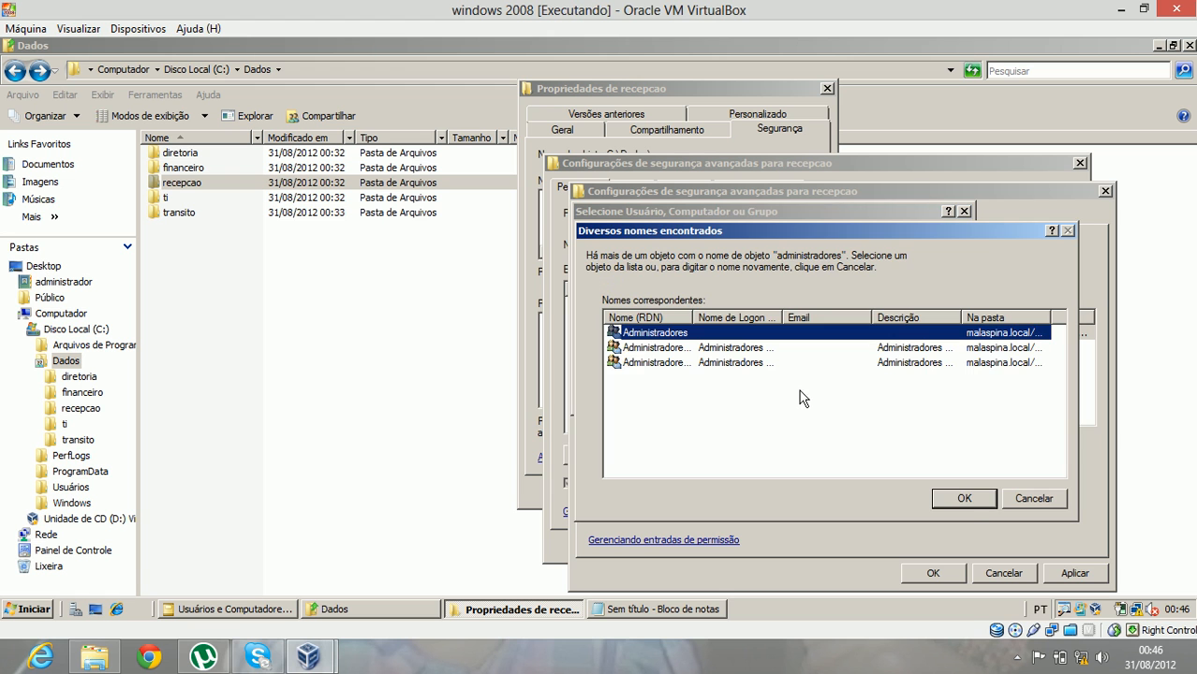
click(965, 498)
click(855, 393)
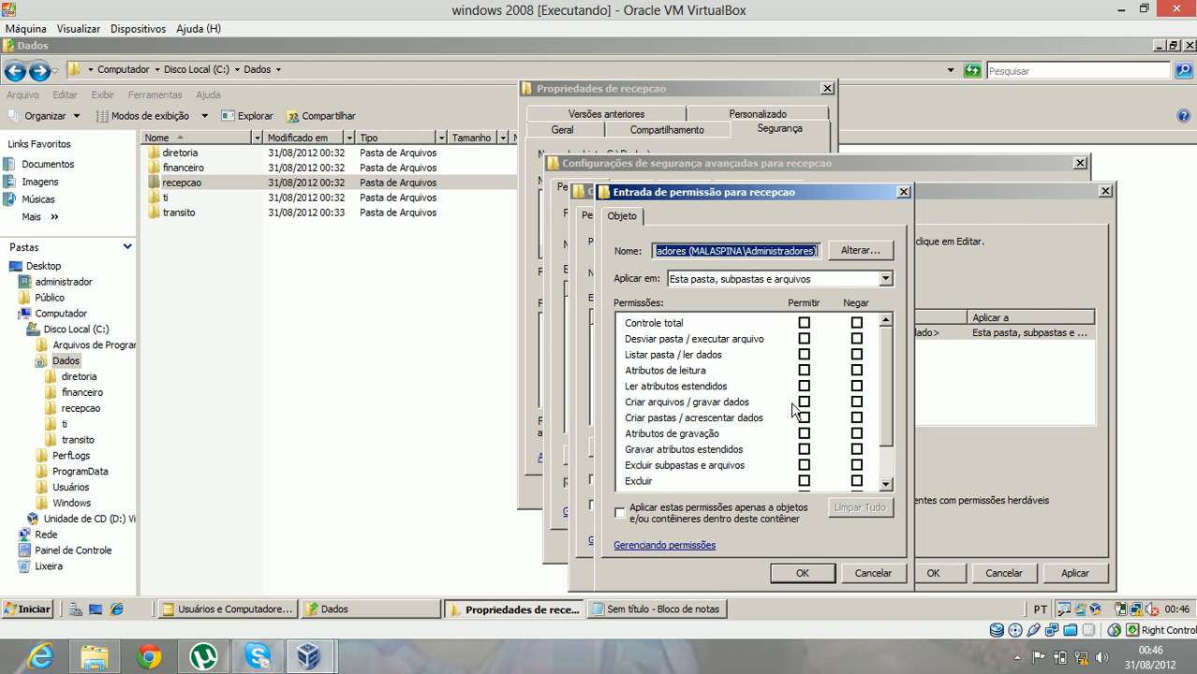
Step: Allow Administradores Controle total on the recepcao folder and save the folder's advanced security settings and properties
click(803, 323)
click(802, 574)
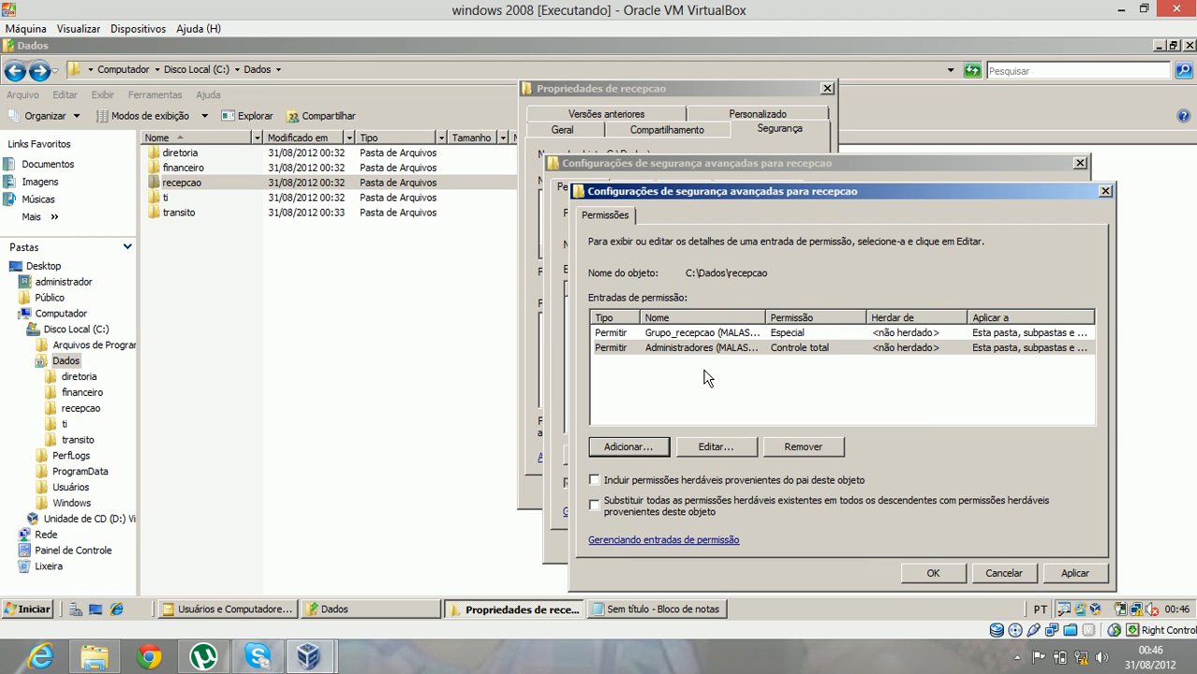
click(935, 573)
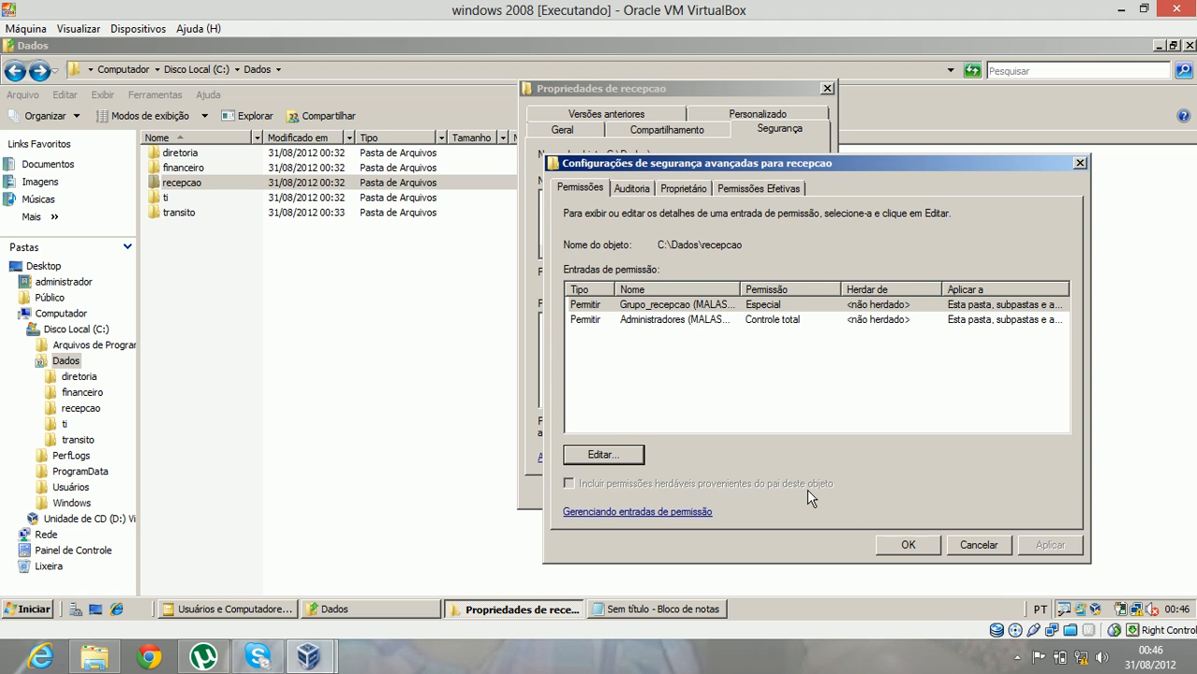
click(909, 544)
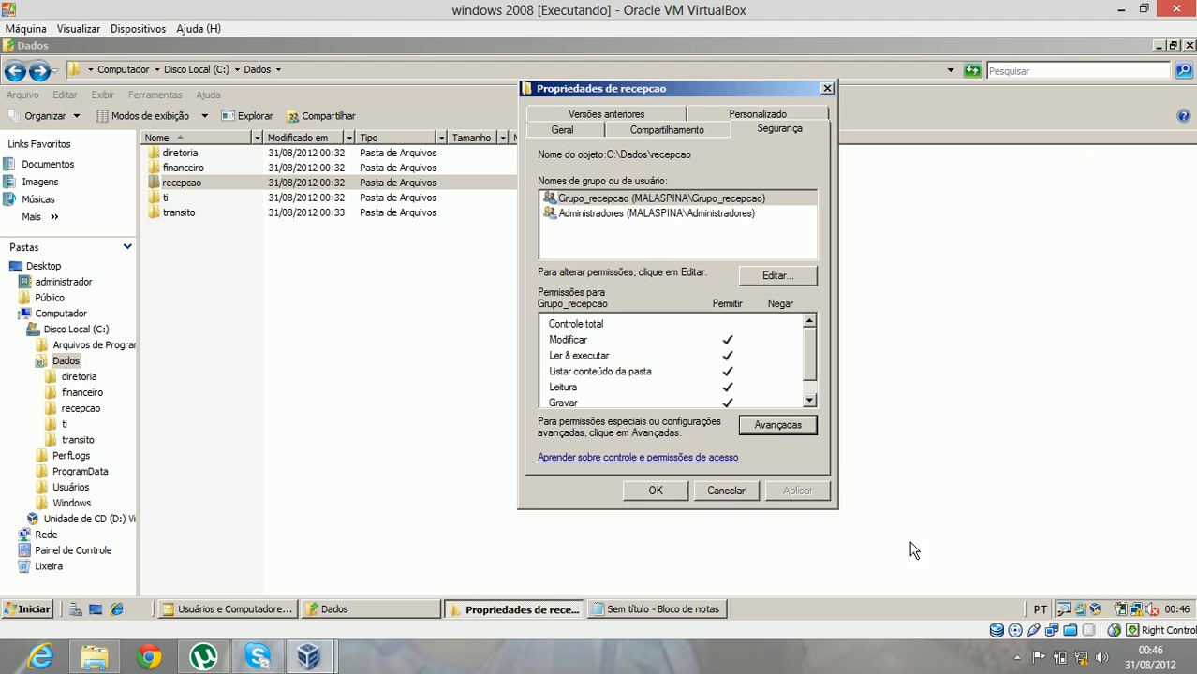
click(655, 491)
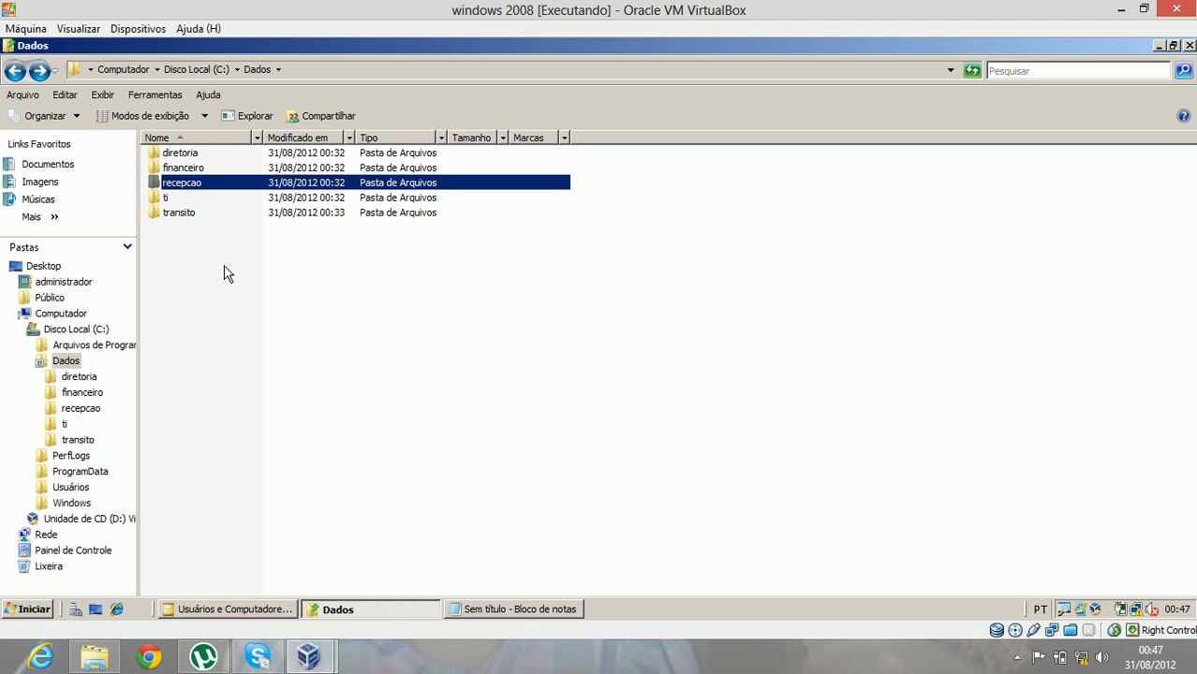
Step: Review the security permissions listed for Todos on the transito folder, particularly Modificar, and close its properties
click(187, 218)
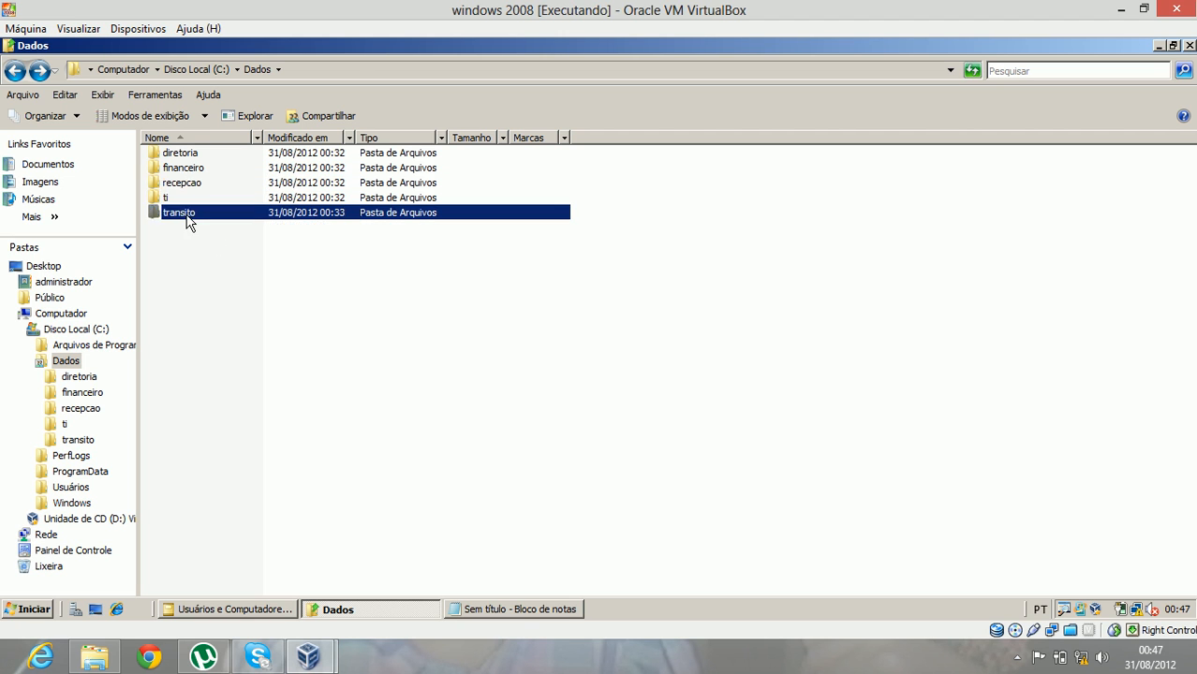
right_click(187, 218)
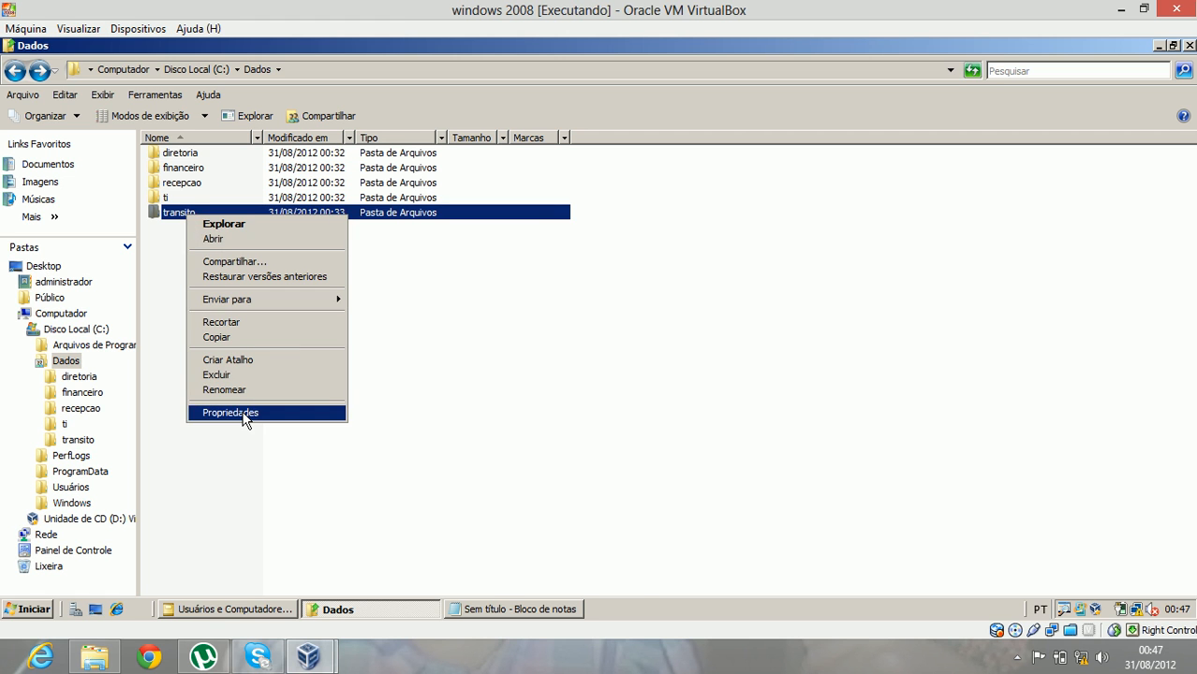
click(255, 415)
click(422, 217)
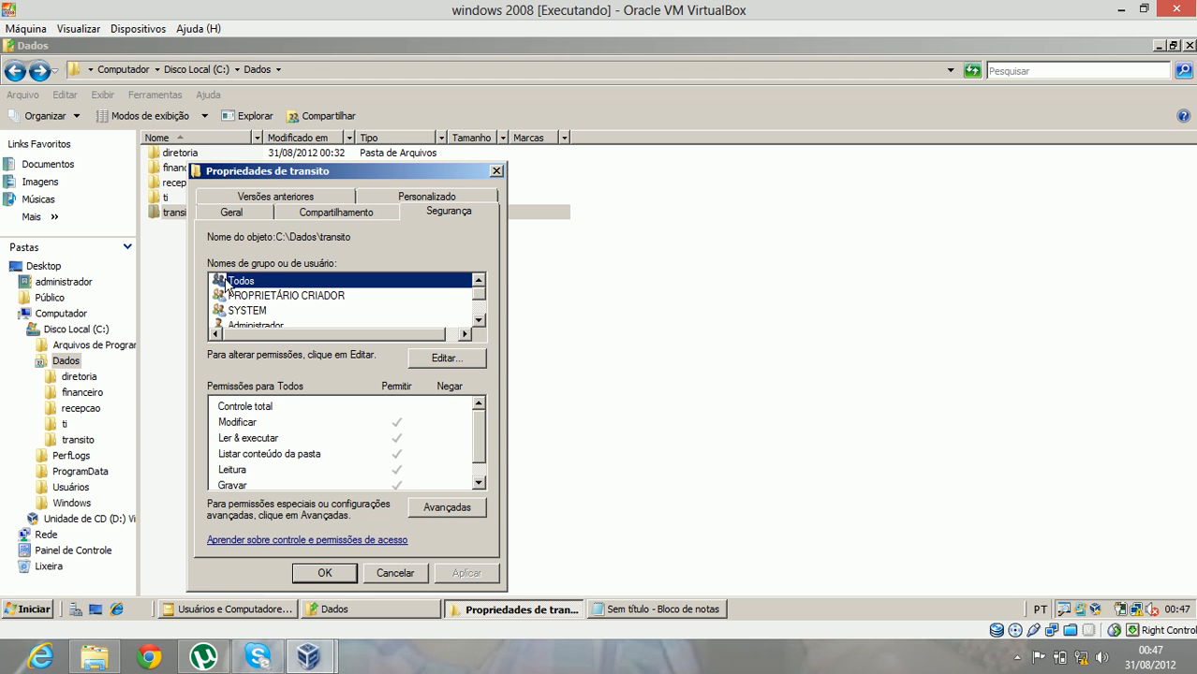
click(253, 283)
key(ctrl+1)
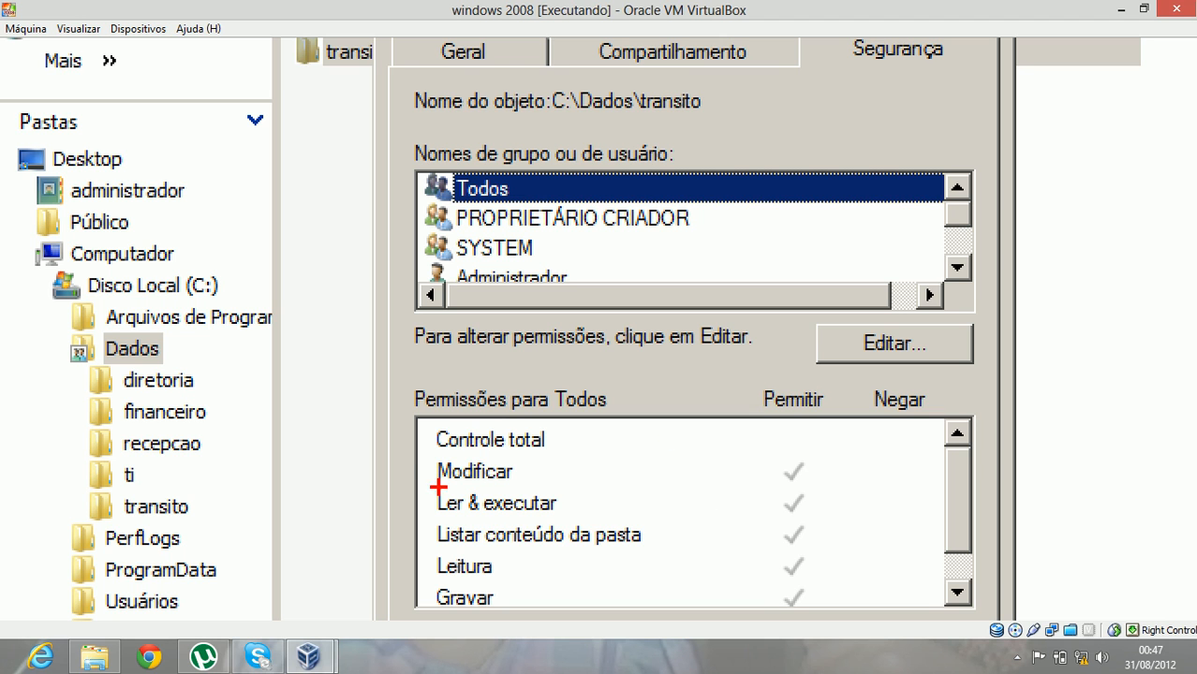
mouse_move(421, 452)
mouse_down()
mouse_move(642, 493)
mouse_move(852, 487)
mouse_up()
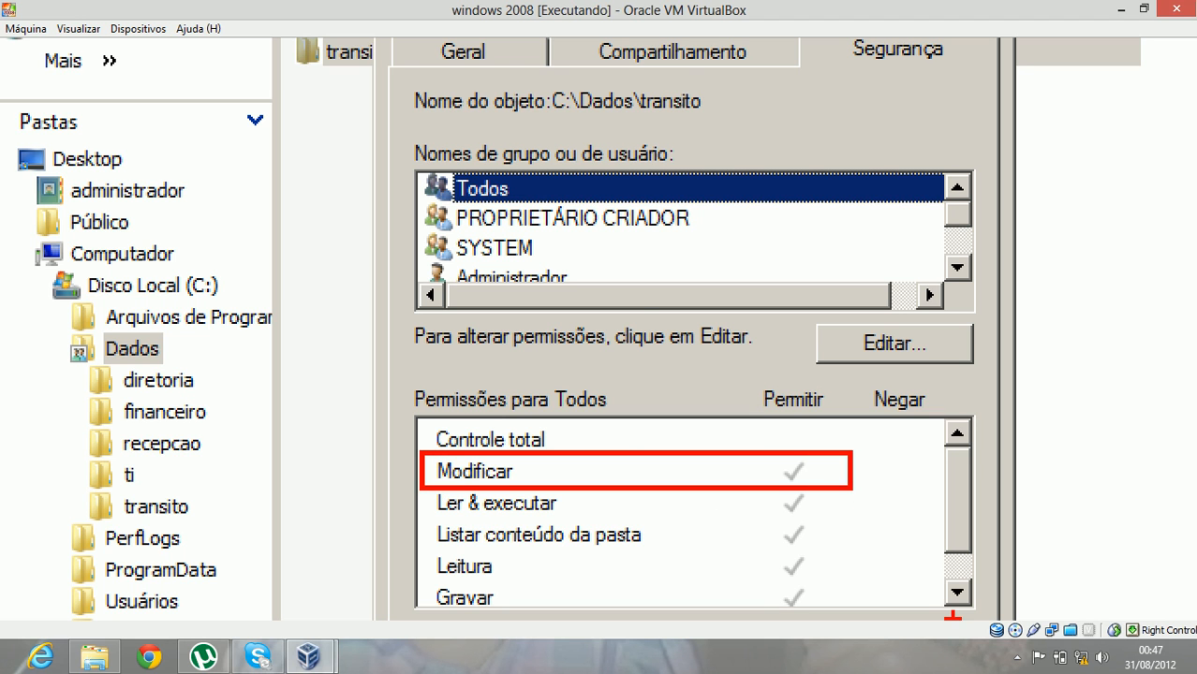
drag(402, 131, 597, 237)
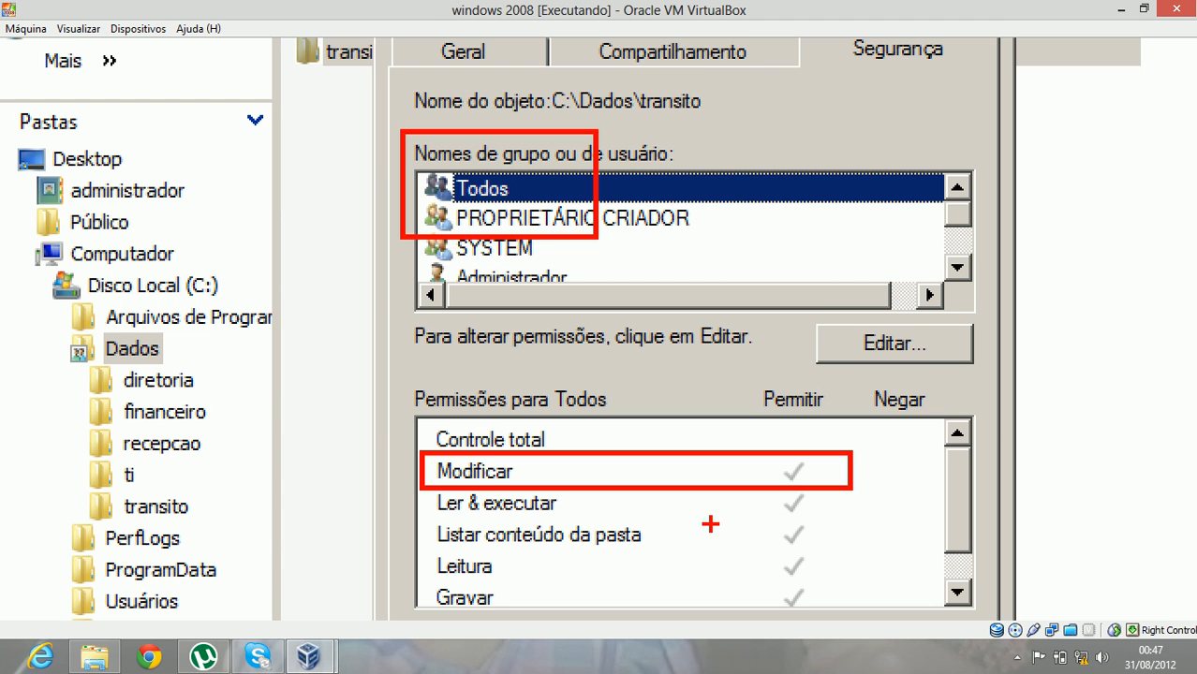
key(Escape)
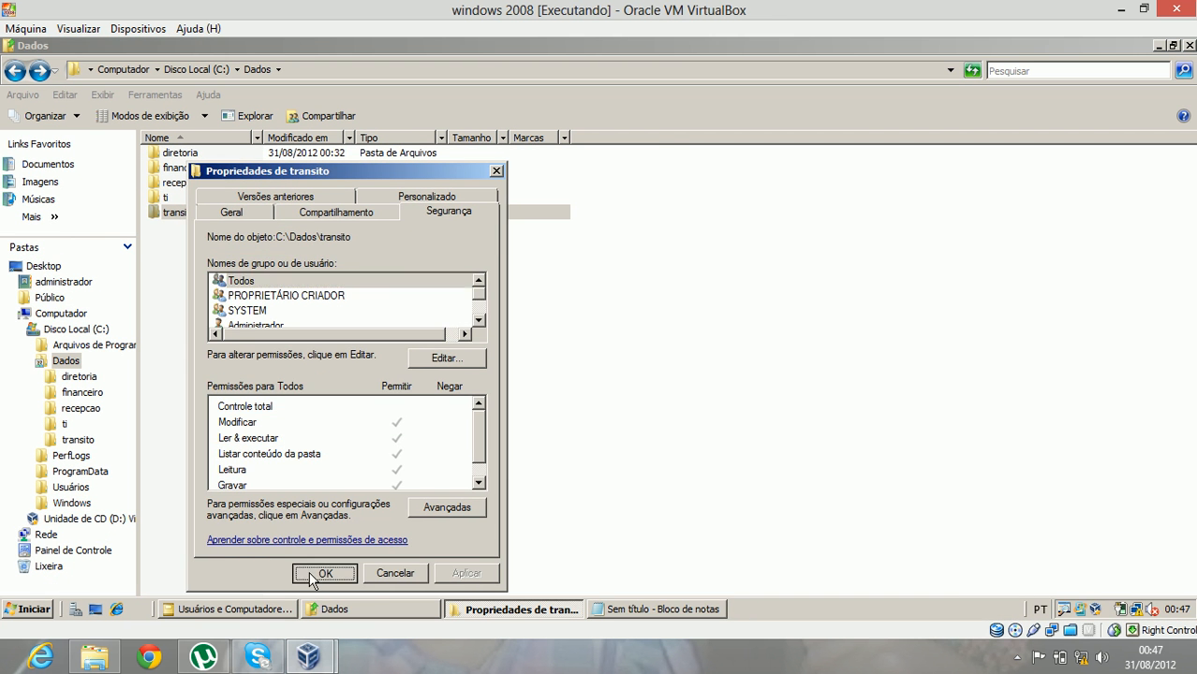
click(309, 573)
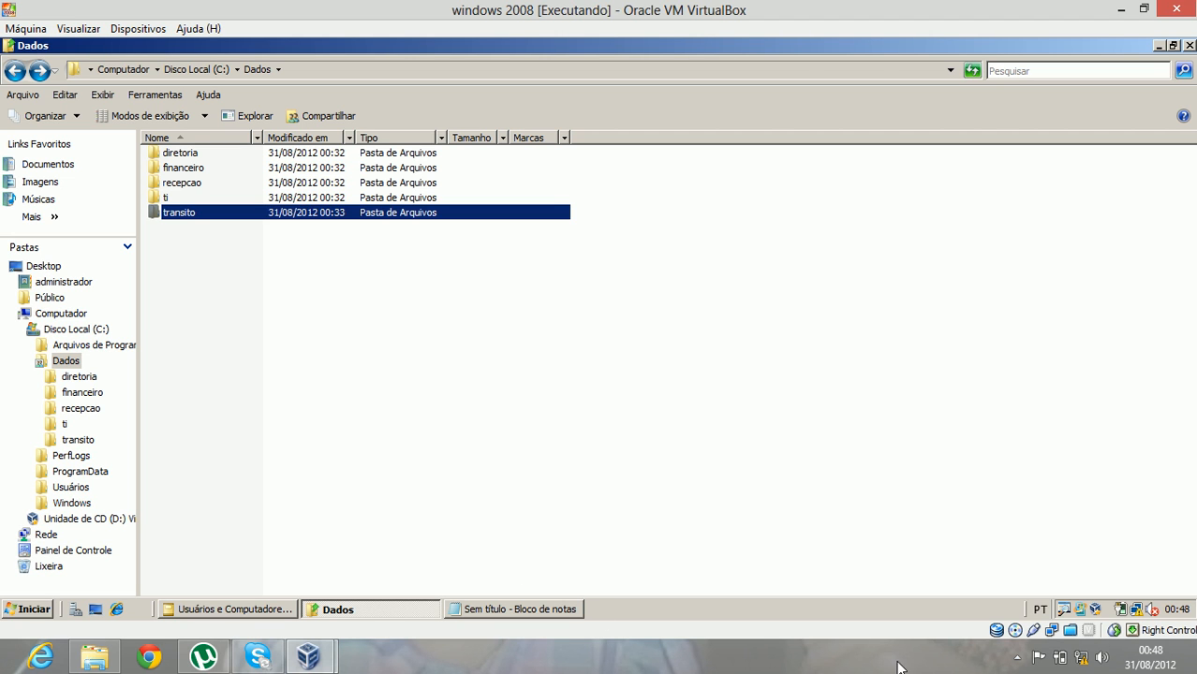
click(1040, 610)
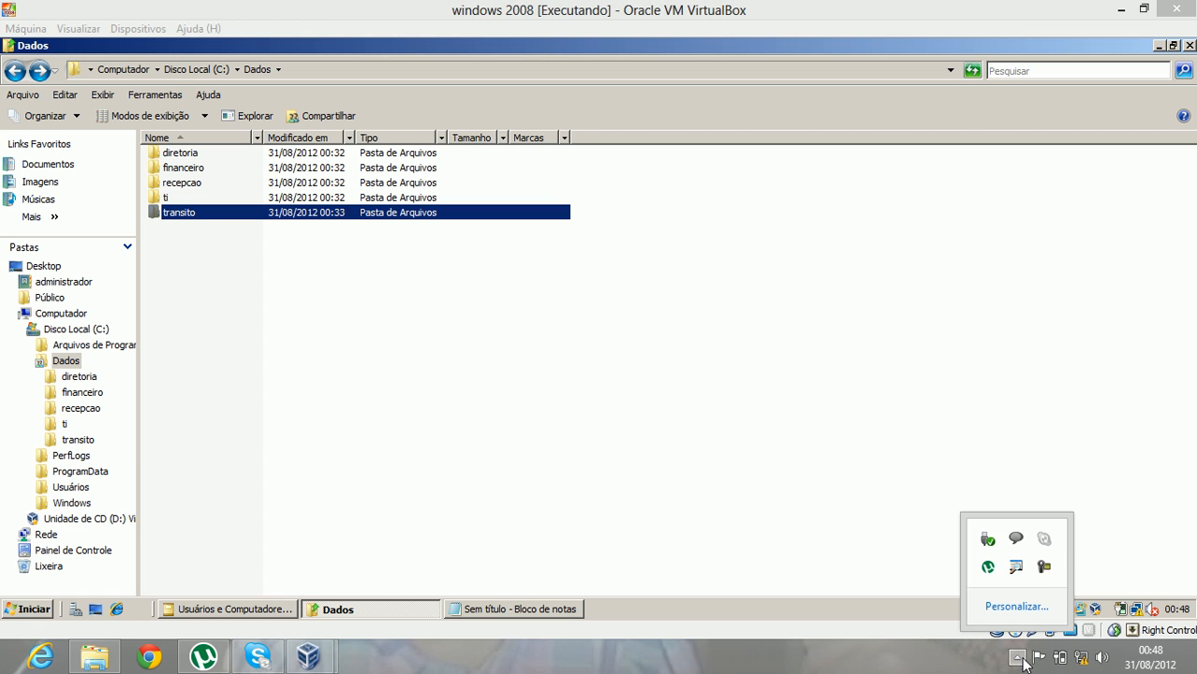
click(1044, 567)
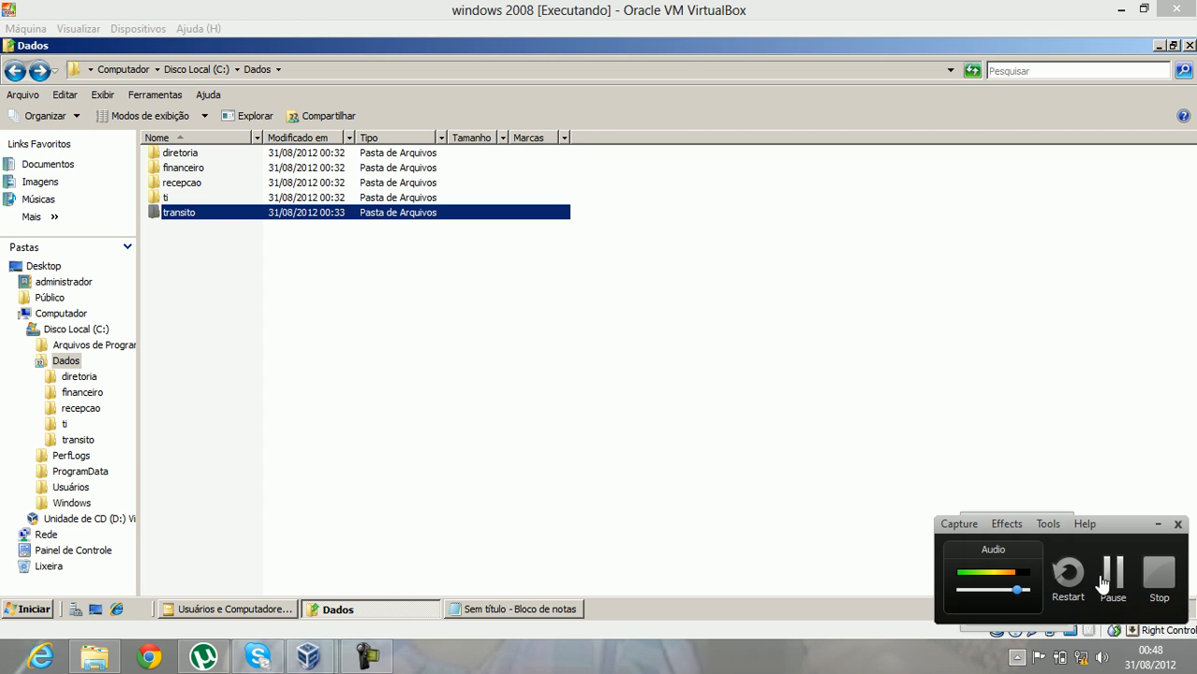